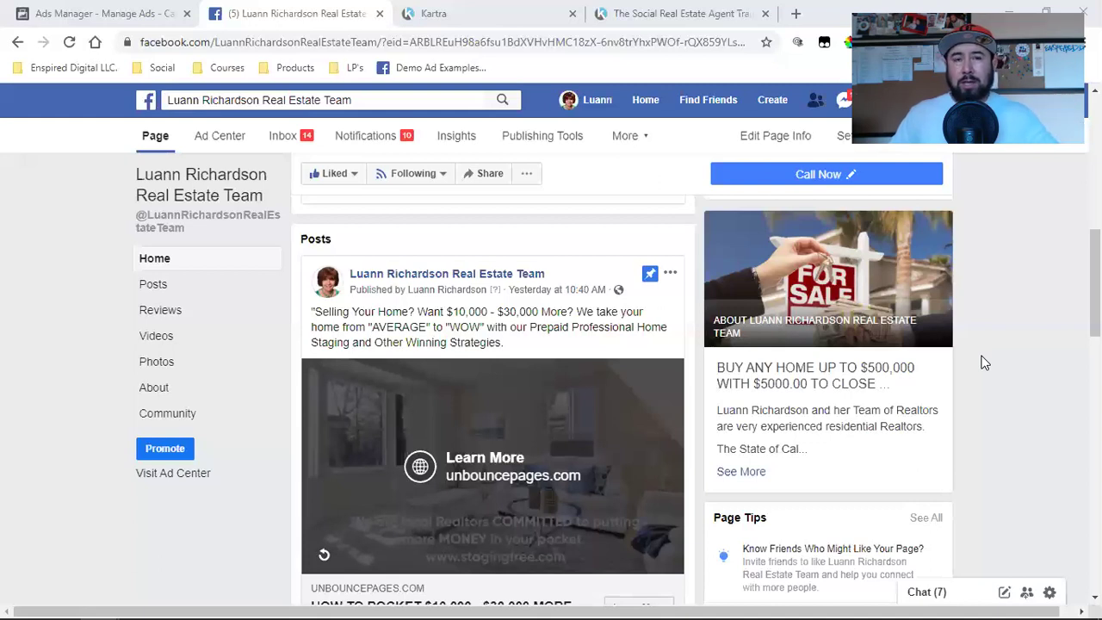
Examine the pinned home-selling post's ad copy, video and headline on the Facebook page, and glance at the Ads Manager campaign list
{"action": "scroll", "coordinate": [982, 362], "scroll_direction": "down", "scroll_amount": 3}
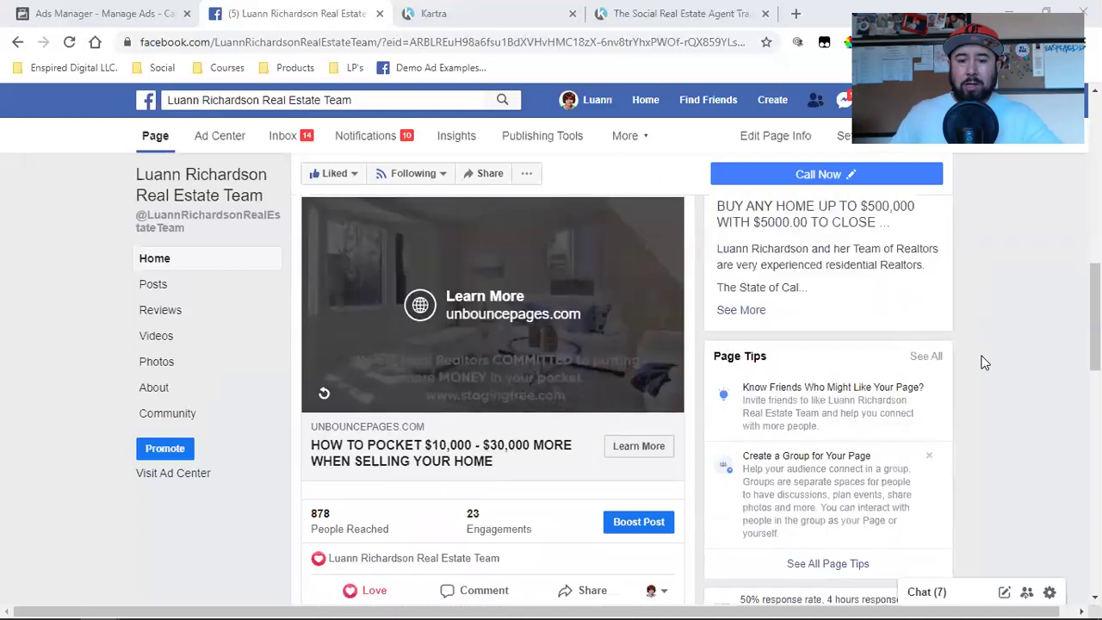
{"action": "scroll", "coordinate": [983, 363], "scroll_direction": "up", "scroll_amount": 5}
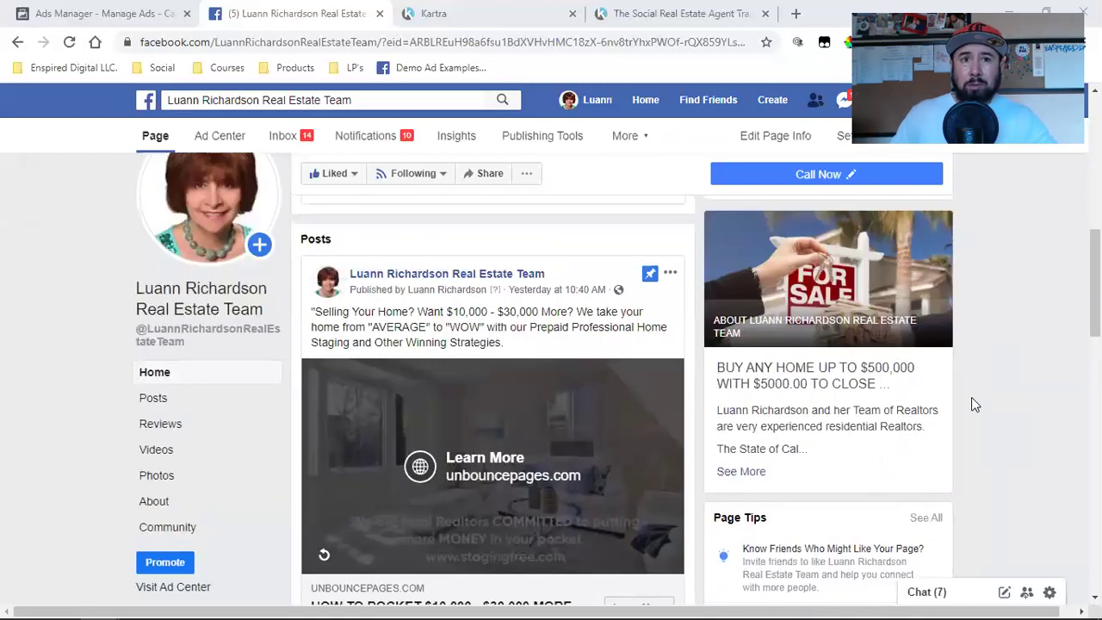
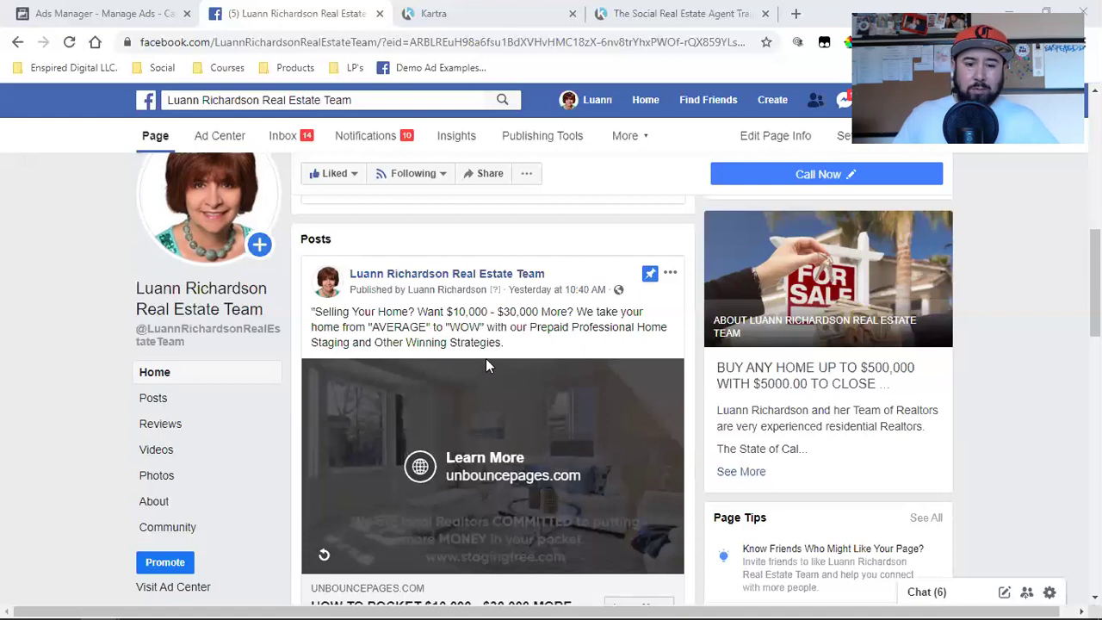
{"action": "scroll", "coordinate": [463, 354], "scroll_direction": "down", "scroll_amount": 2}
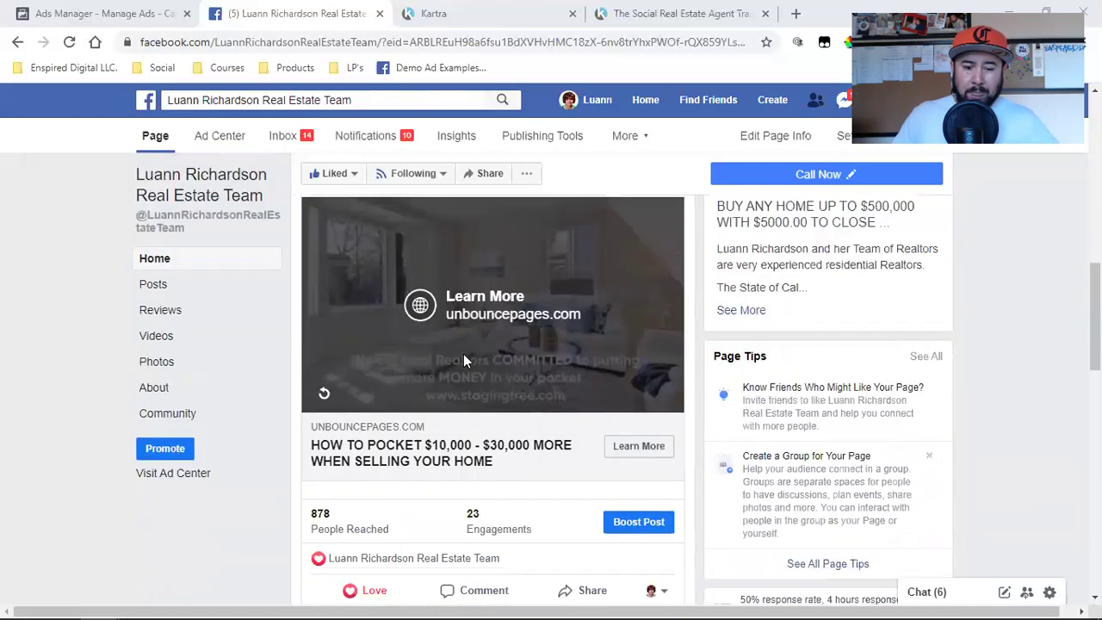
{"action": "scroll", "coordinate": [463, 353], "scroll_direction": "up", "scroll_amount": 2}
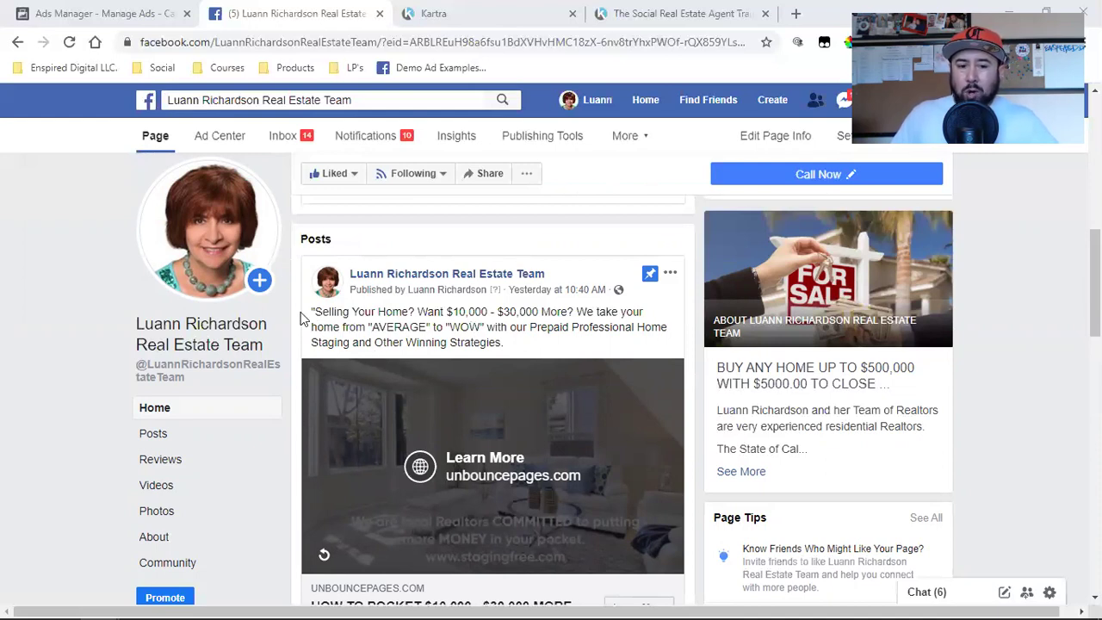
{"action": "mouse_move", "coordinate": [307, 315]}
{"action": "left_mouse_down"}
{"action": "mouse_move", "coordinate": [388, 316]}
{"action": "mouse_move", "coordinate": [515, 341]}
{"action": "mouse_move", "coordinate": [353, 310]}
{"action": "mouse_move", "coordinate": [308, 317]}
{"action": "left_mouse_up"}
{"action": "left_click", "coordinate": [515, 340]}
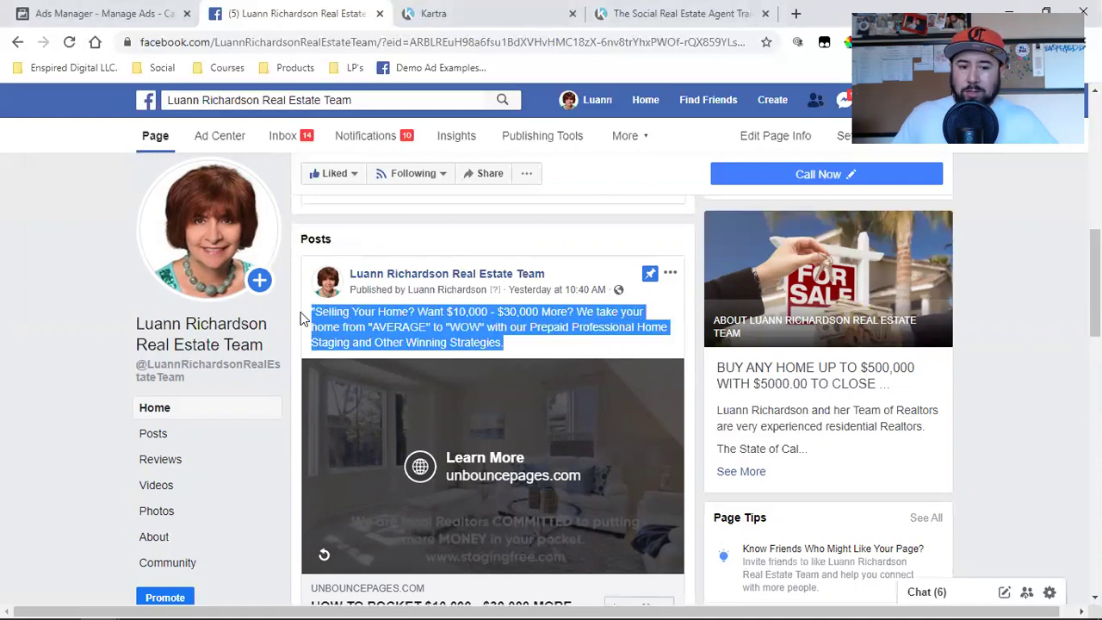
{"action": "left_click", "coordinate": [377, 319]}
{"action": "left_click", "coordinate": [125, 10]}
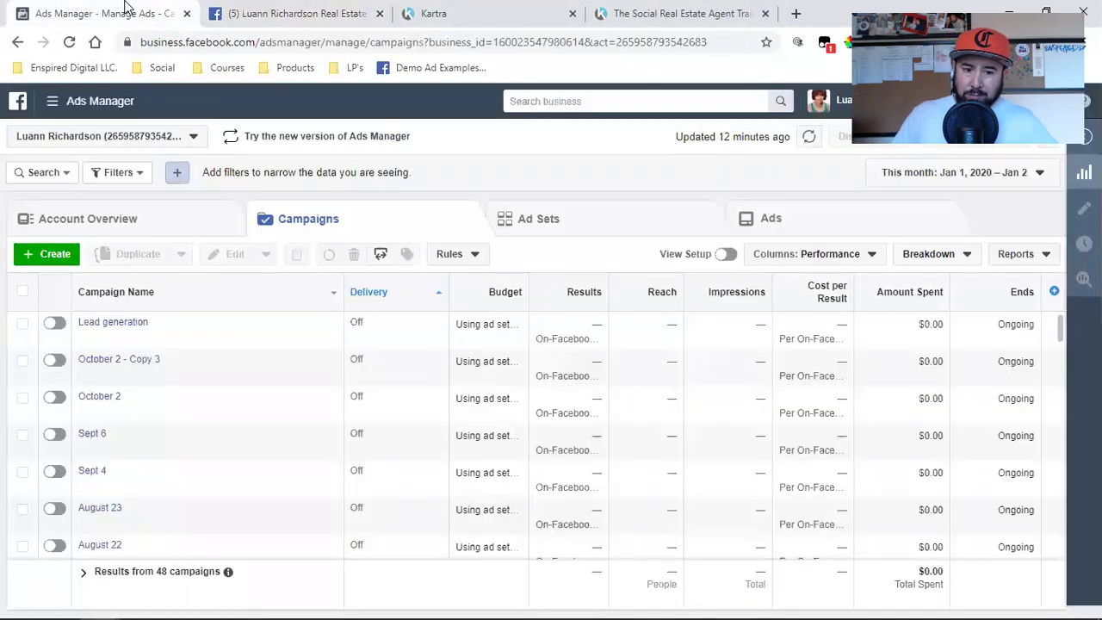
{"action": "left_click", "coordinate": [267, 11]}
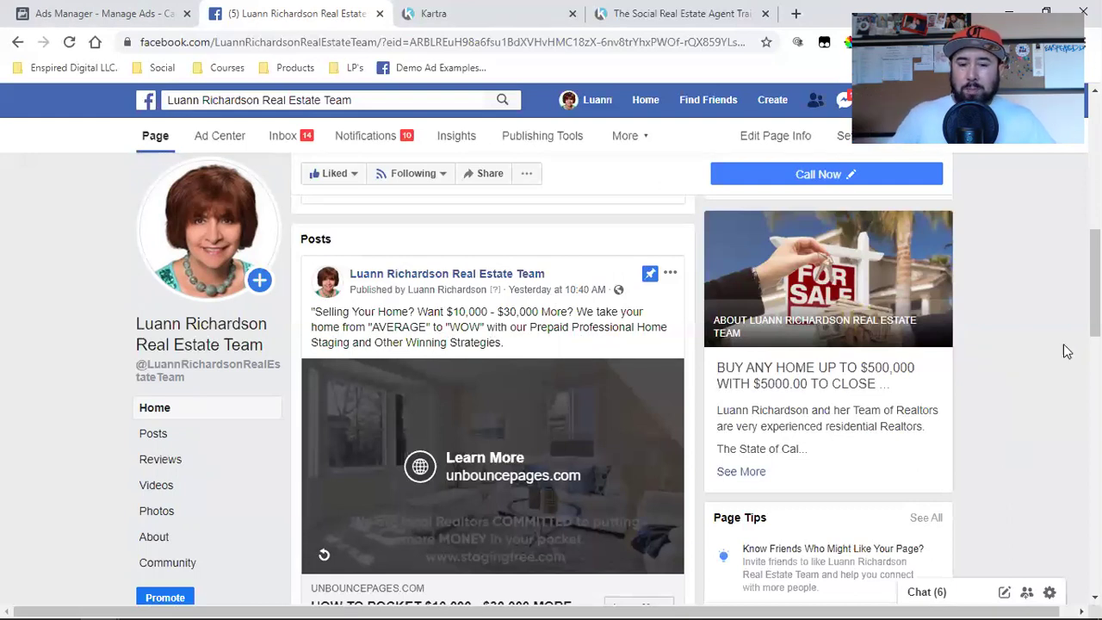
Read the pinned post's opening paragraph about home staging, highlighting the full text
{"action": "double_click", "coordinate": [532, 329]}
{"action": "triple_click", "coordinate": [532, 332]}
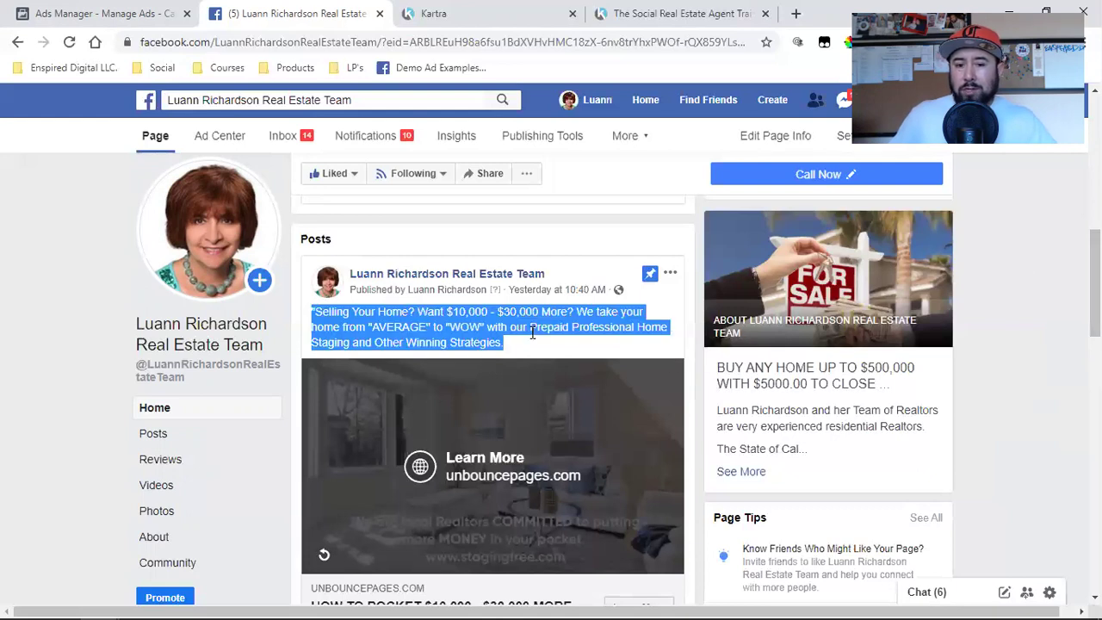
{"action": "left_click", "coordinate": [532, 332]}
{"action": "left_click_drag", "start_coordinate": [503, 342], "coordinate": [400, 329]}
{"action": "left_click", "coordinate": [401, 329]}
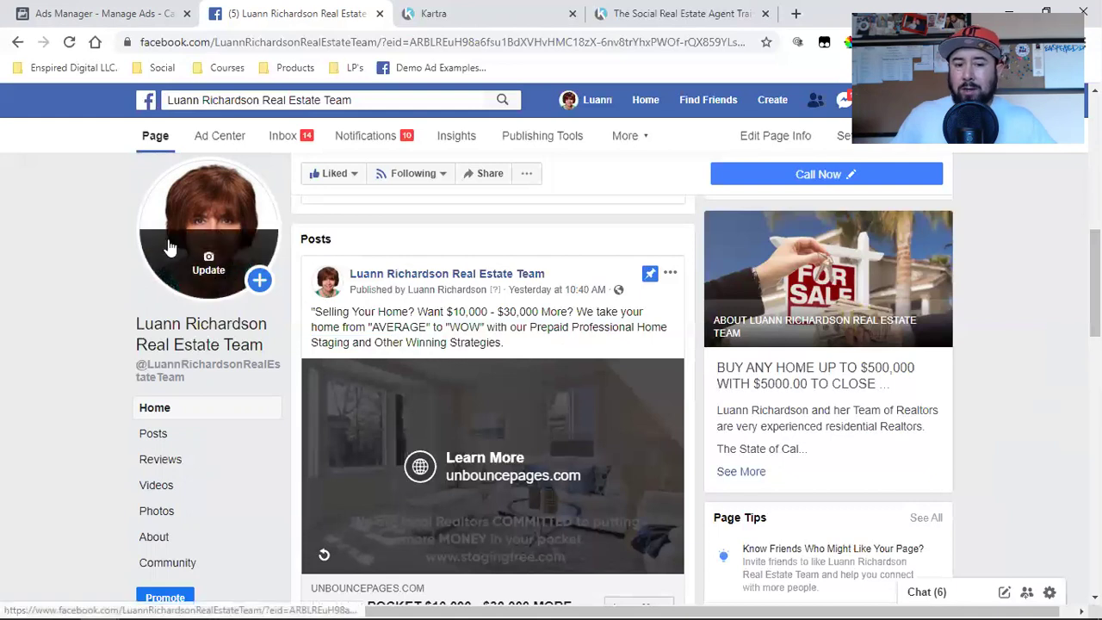
{"action": "left_click_drag", "start_coordinate": [514, 343], "coordinate": [305, 312]}
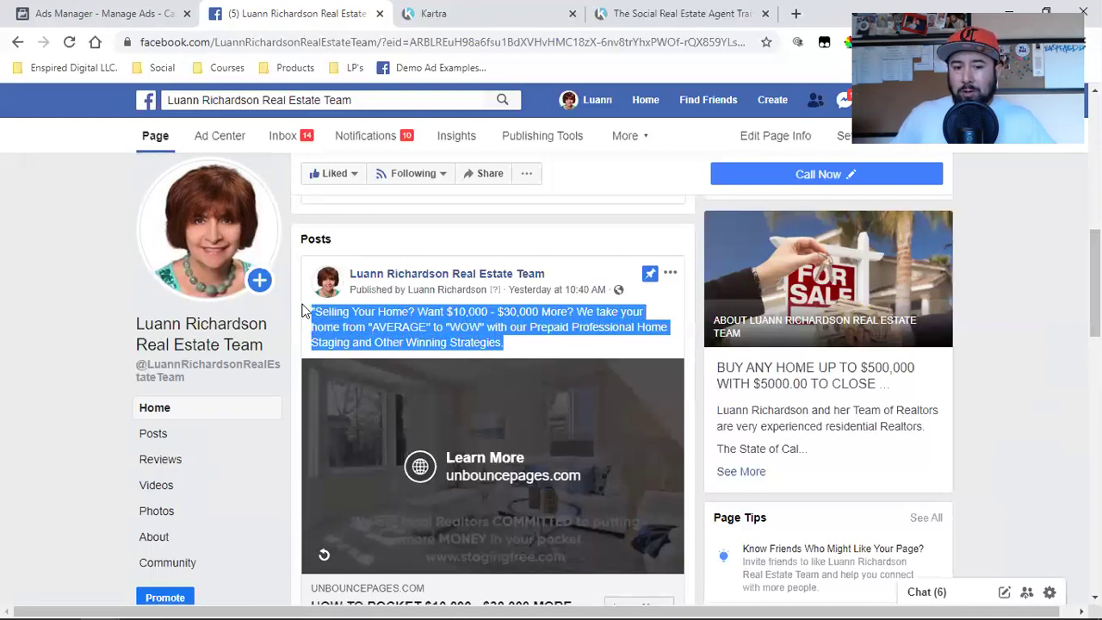
{"action": "left_click", "coordinate": [400, 328]}
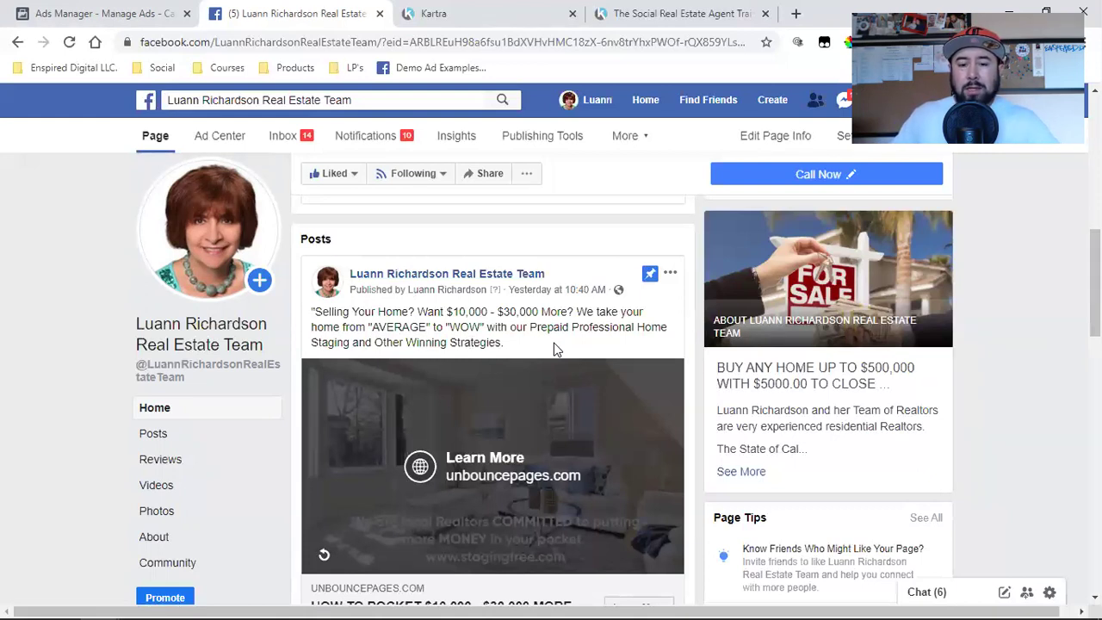
Review the wording of the pinned post's ad copy again, from the selling question to the winning strategies
{"action": "triple_click", "coordinate": [429, 325]}
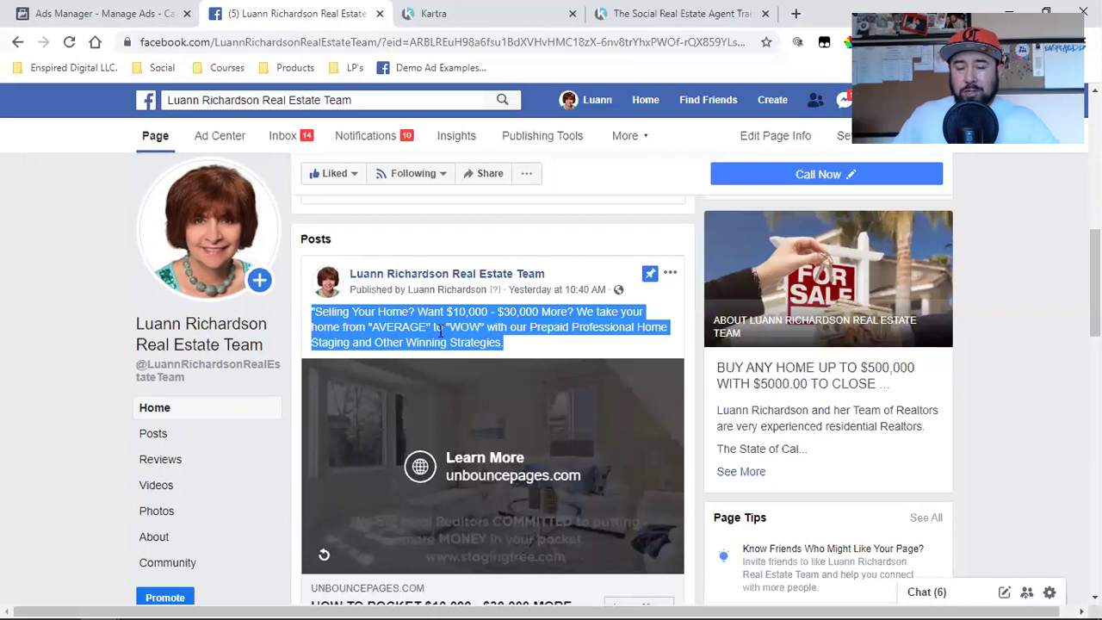
{"action": "left_click", "coordinate": [536, 341]}
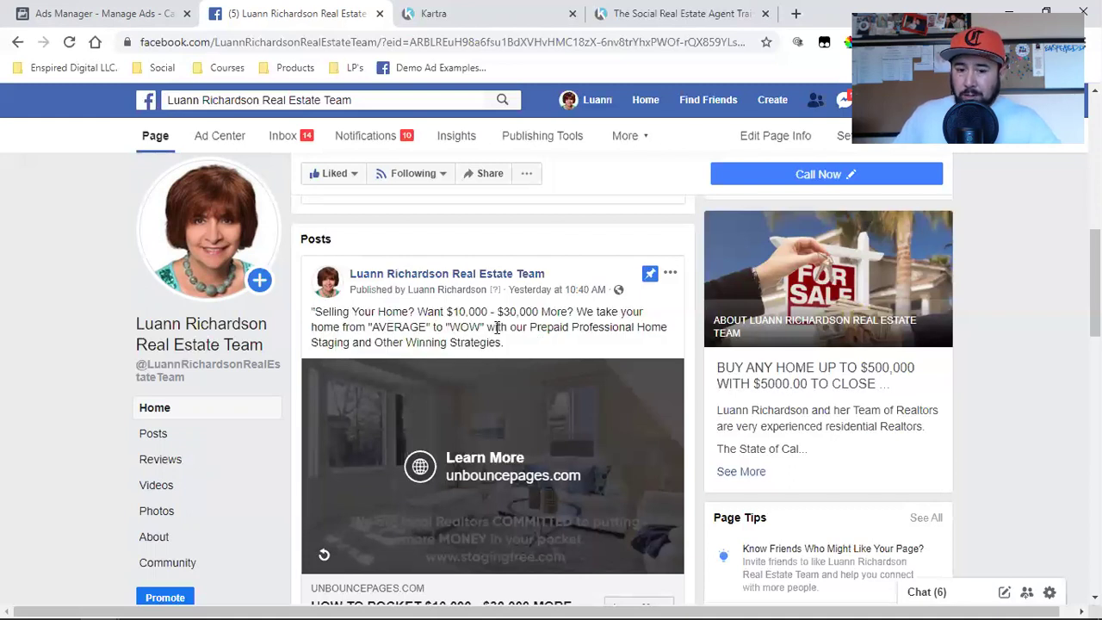
{"action": "triple_click", "coordinate": [497, 327]}
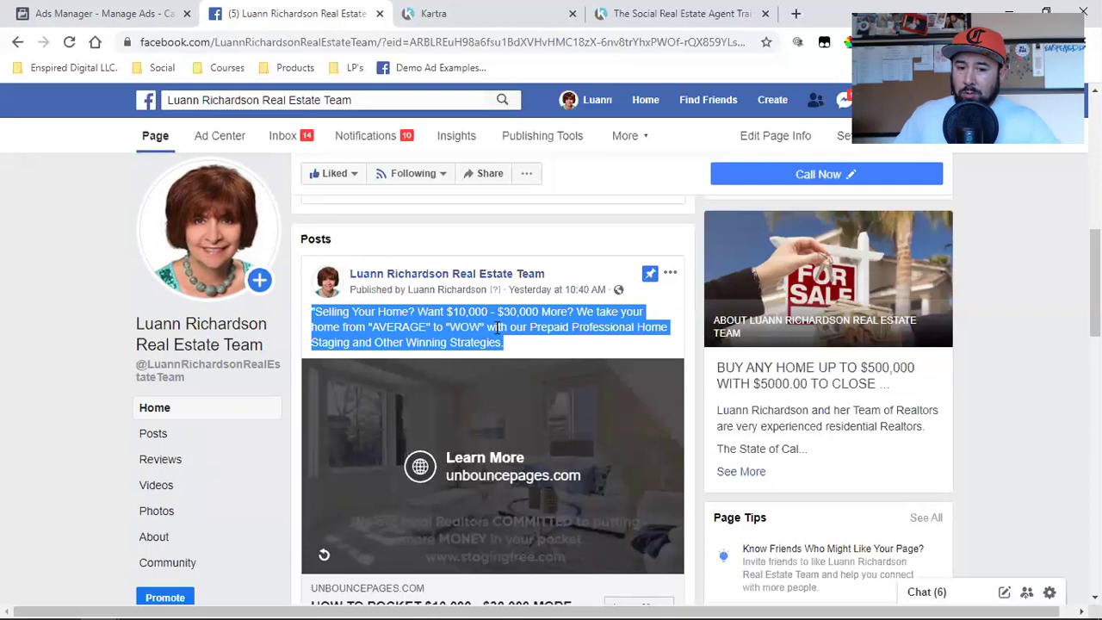
{"action": "double_click", "coordinate": [497, 327]}
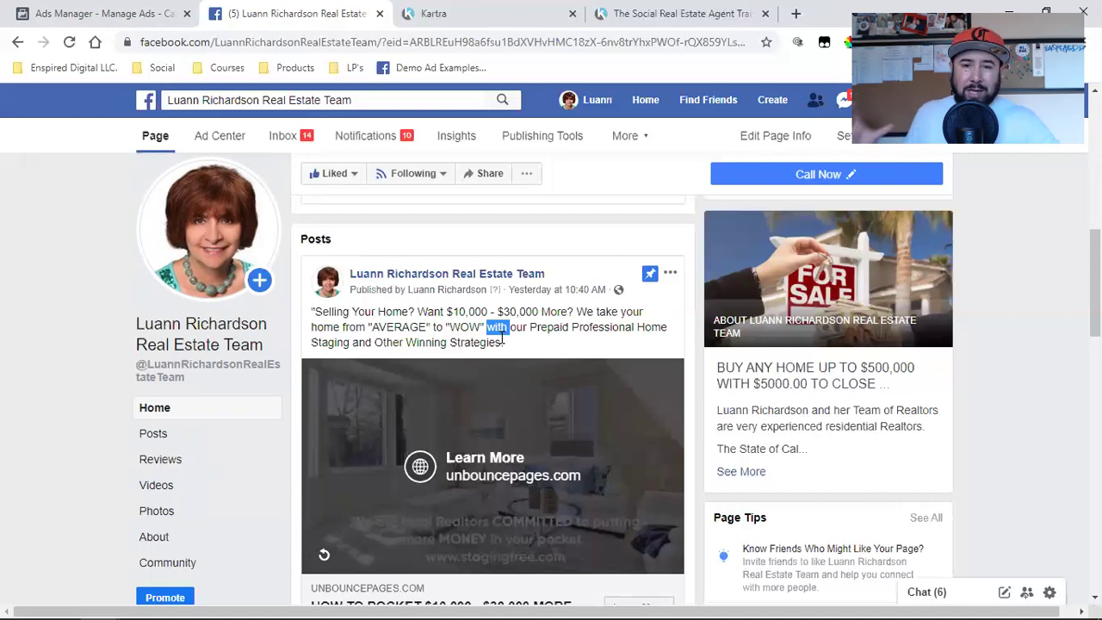
{"action": "left_click", "coordinate": [503, 340]}
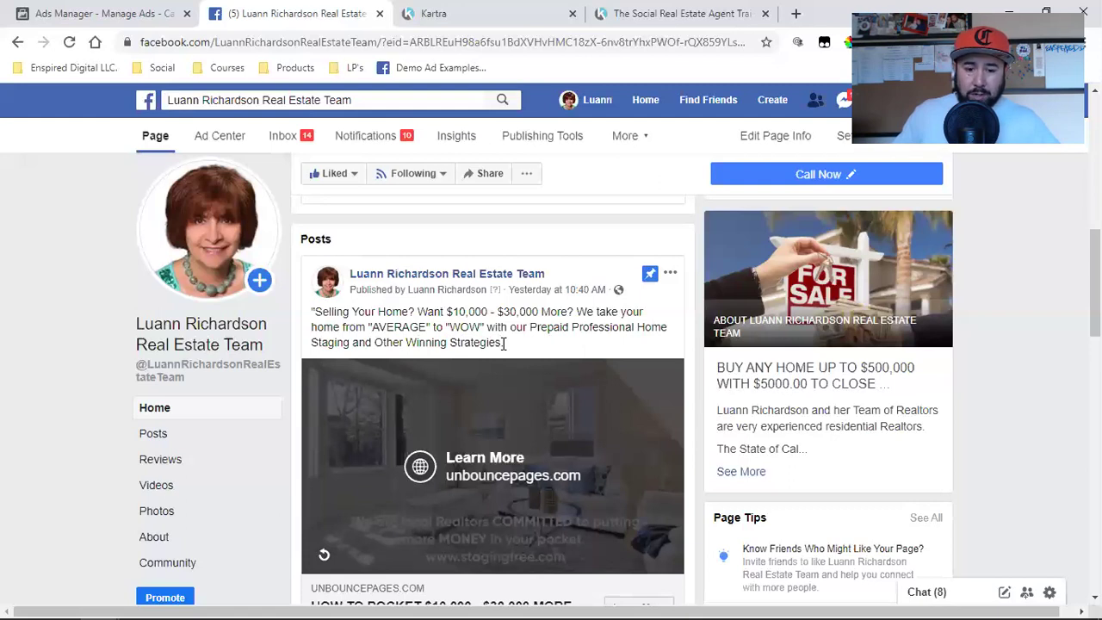
{"action": "left_click_drag", "start_coordinate": [505, 342], "coordinate": [370, 329]}
{"action": "left_click", "coordinate": [370, 329]}
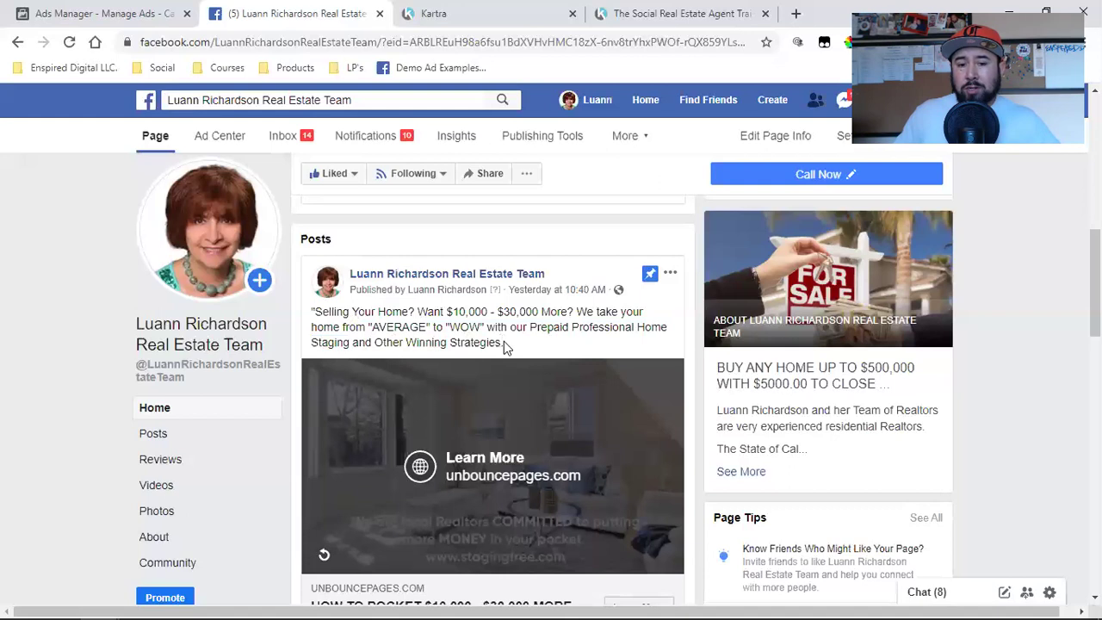
{"action": "left_click_drag", "start_coordinate": [506, 344], "coordinate": [320, 315]}
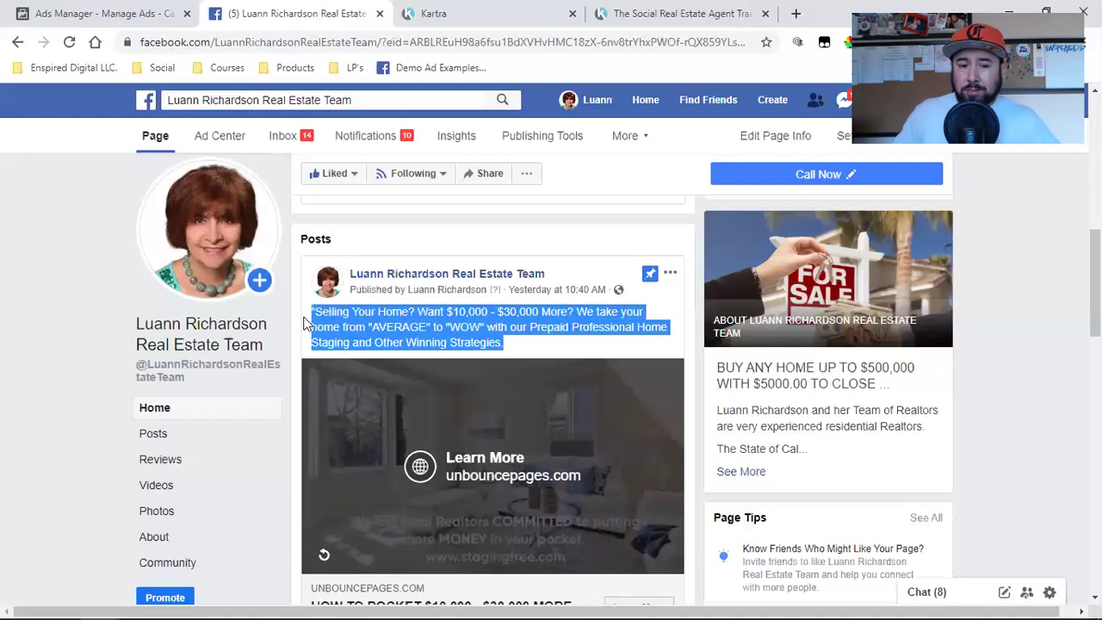
{"action": "left_click", "coordinate": [358, 317]}
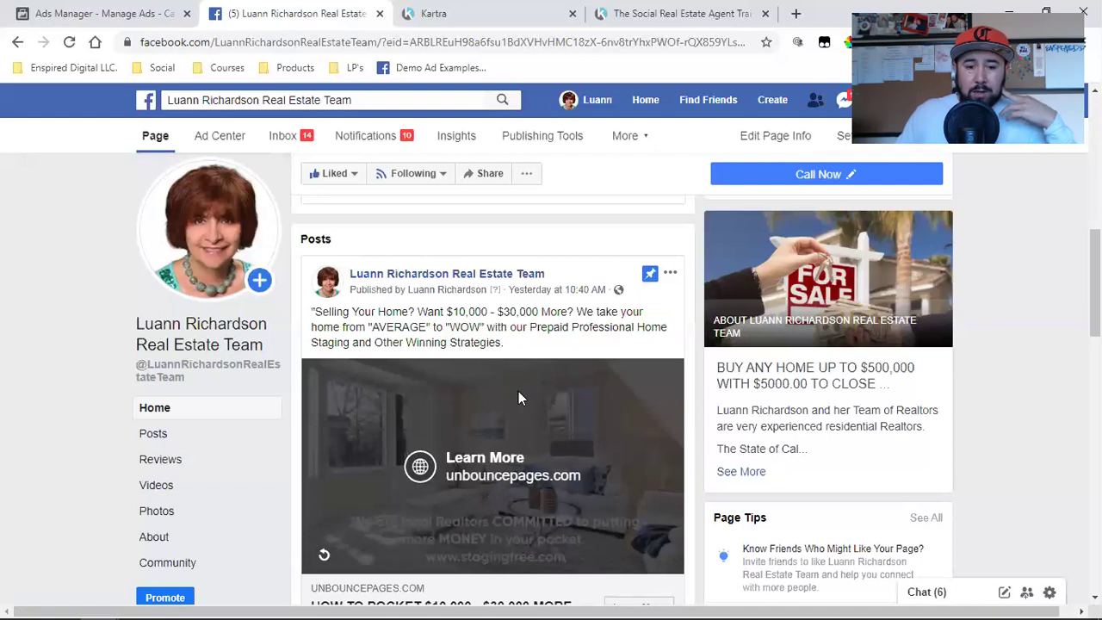
Switch to Ads Manager and start creating a new campaign
{"action": "left_click", "coordinate": [772, 105]}
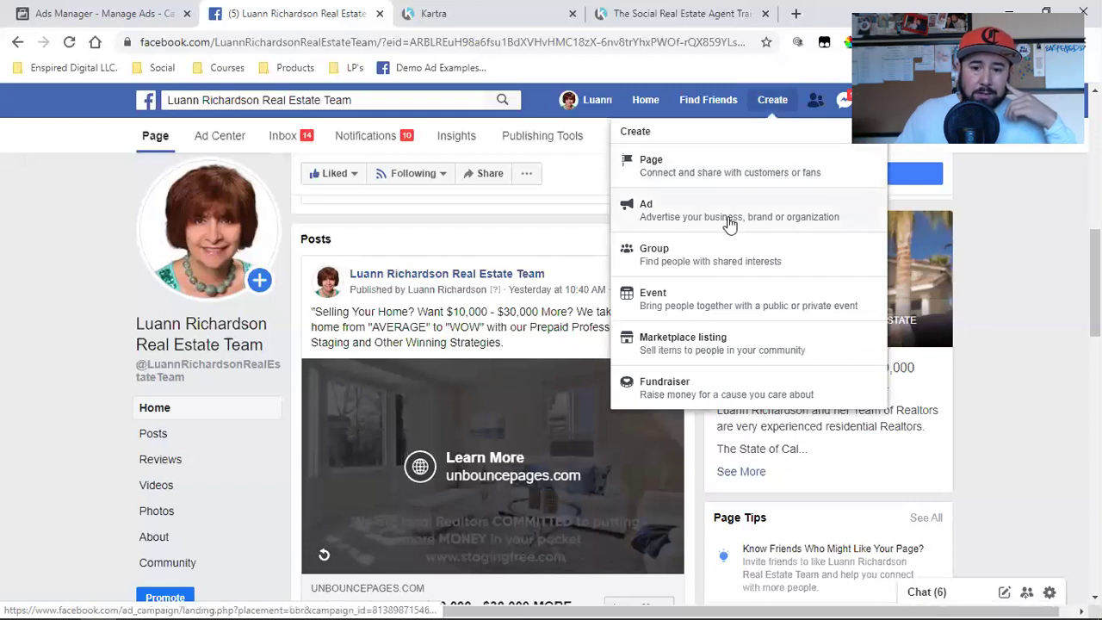
{"action": "left_click", "coordinate": [146, 13]}
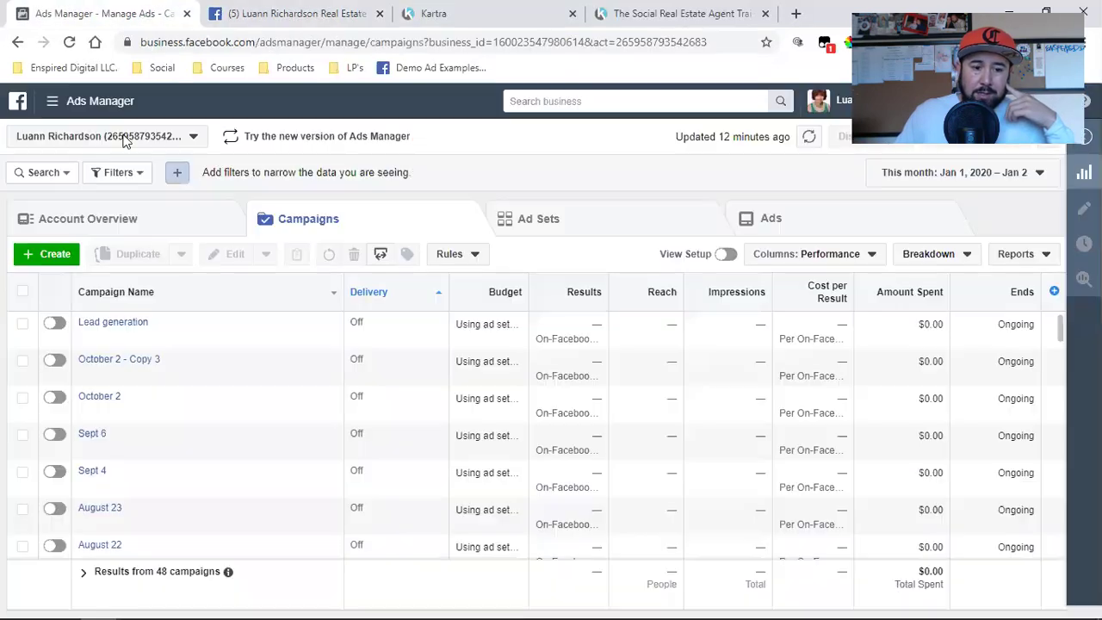
{"action": "left_click", "coordinate": [69, 256]}
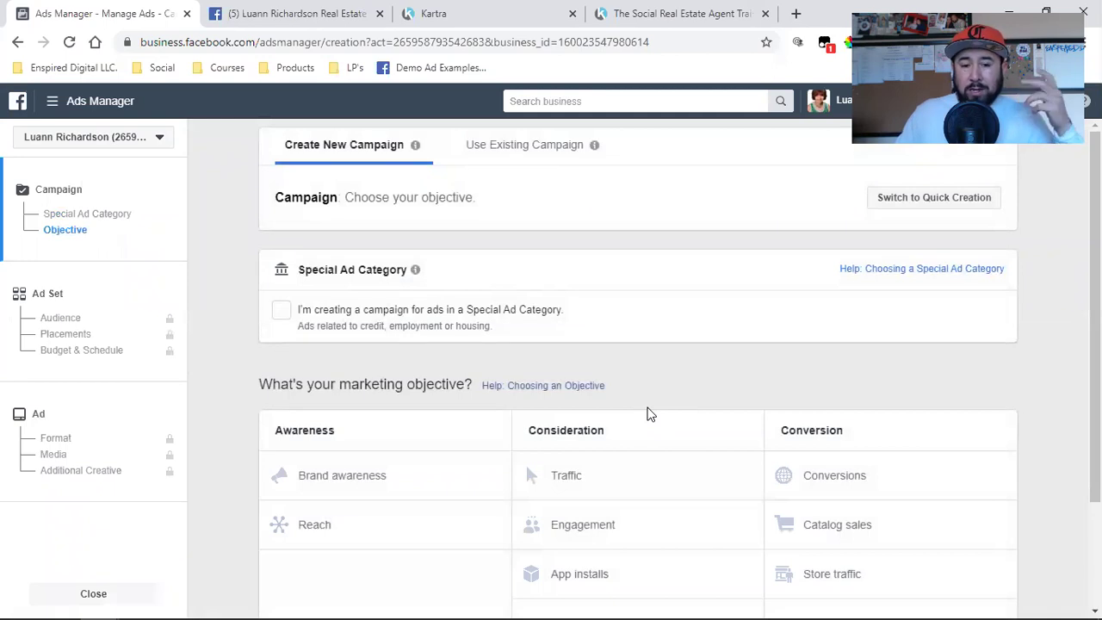
Declare the campaign as a Special Ad Category with Housing as the ad category, and choose the Video views objective
{"action": "left_click", "coordinate": [283, 314]}
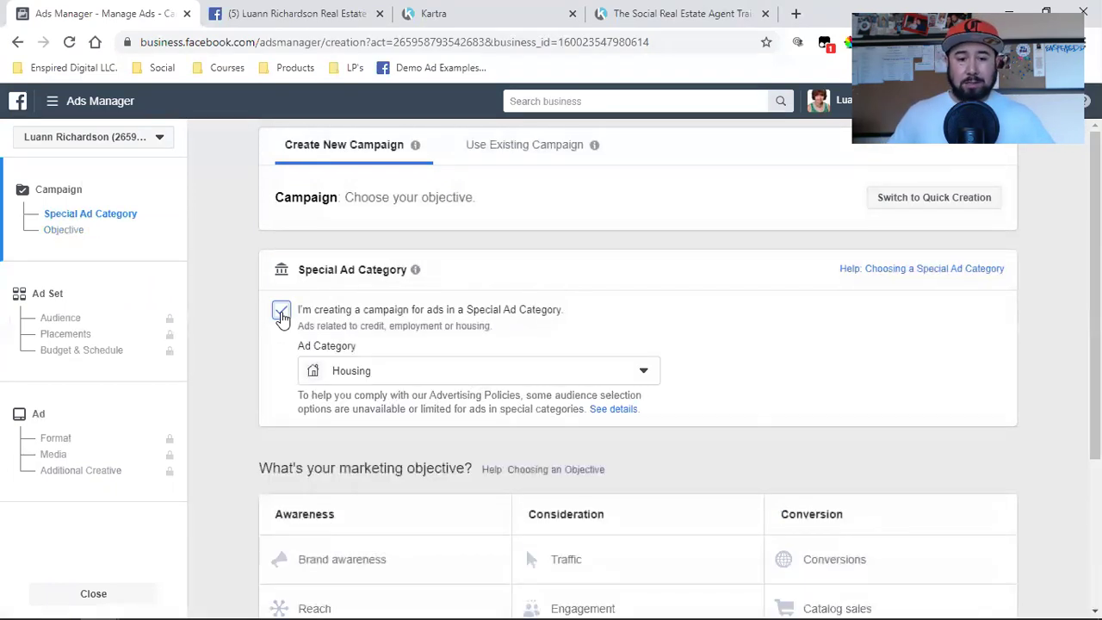
{"action": "left_click", "coordinate": [387, 370]}
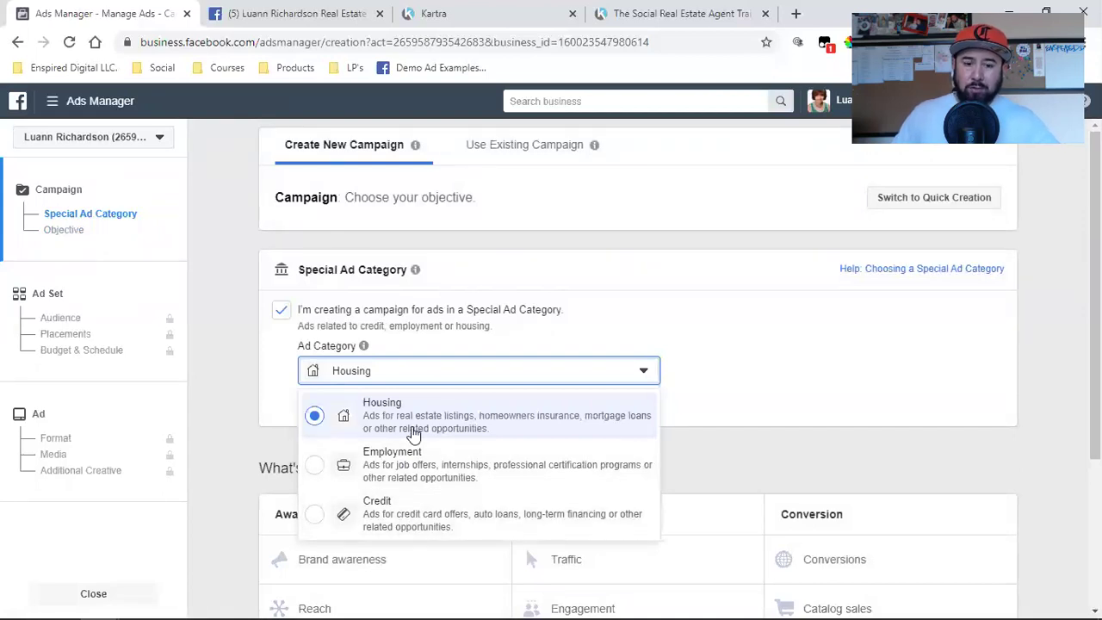
{"action": "left_click", "coordinate": [441, 422]}
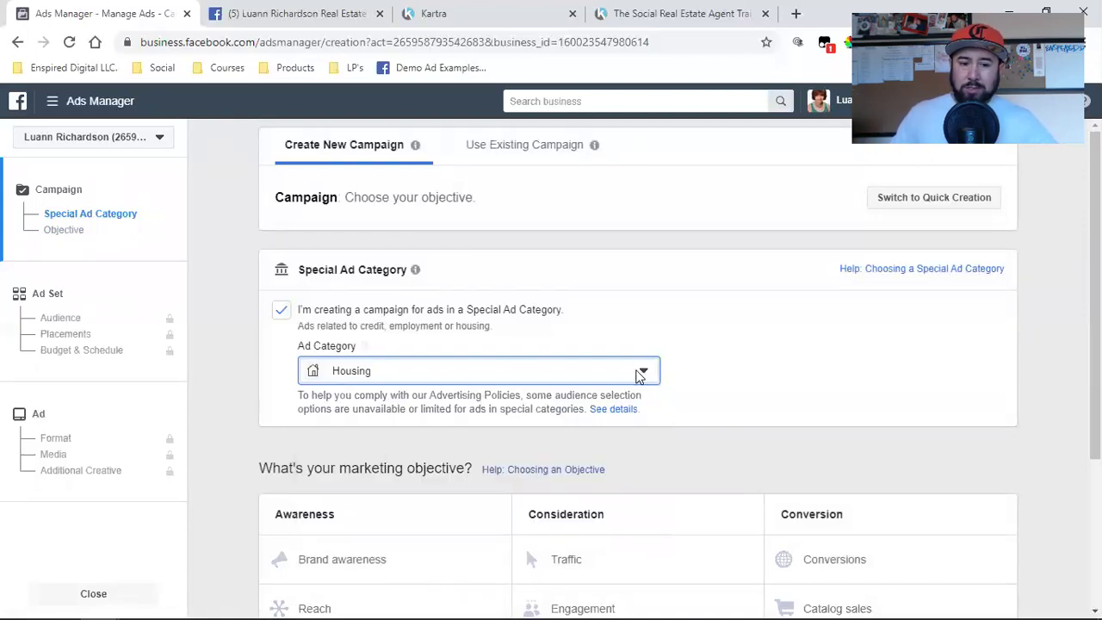
{"action": "scroll", "coordinate": [723, 436], "scroll_direction": "down", "scroll_amount": 3}
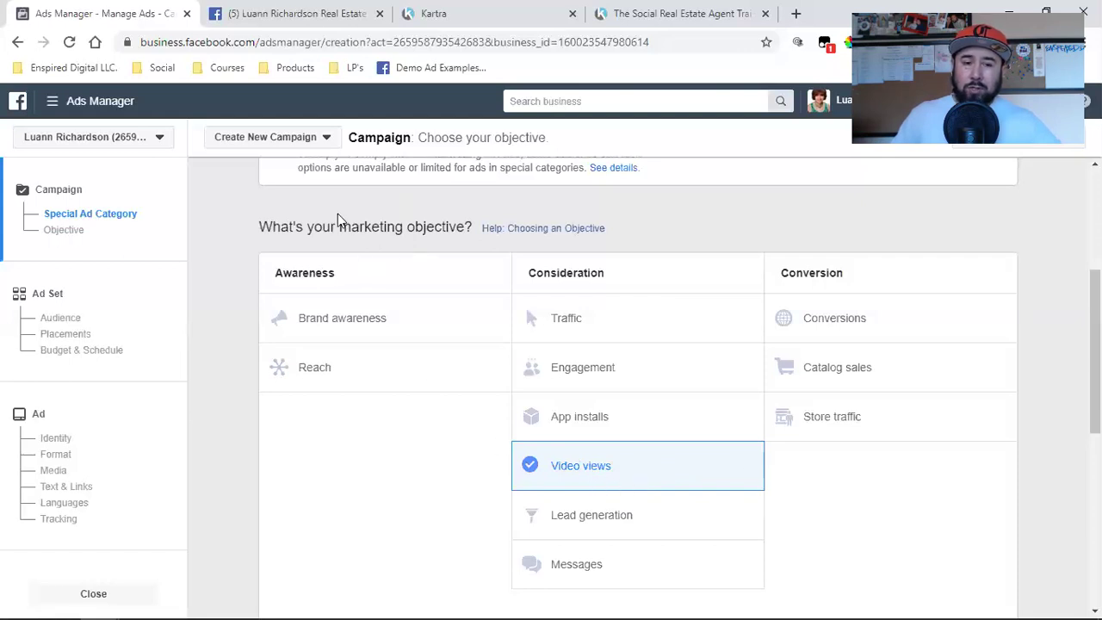
Switch to the Facebook page and review the pinned post's headline and the opening of its ad copy
{"action": "left_click", "coordinate": [280, 10]}
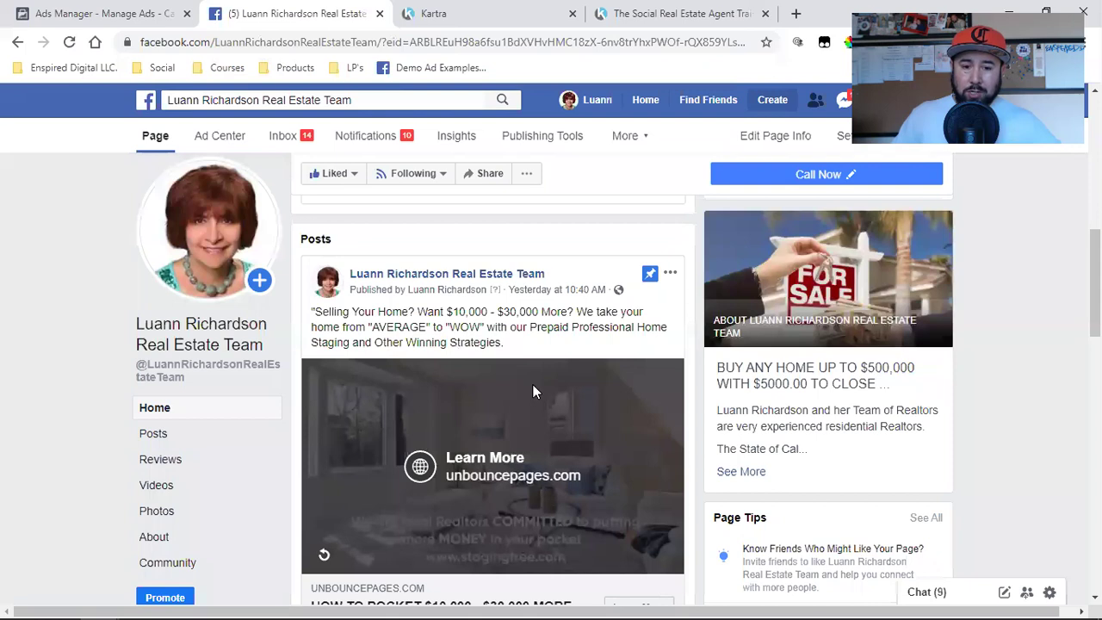
{"action": "scroll", "coordinate": [438, 329], "scroll_direction": "down", "scroll_amount": 2}
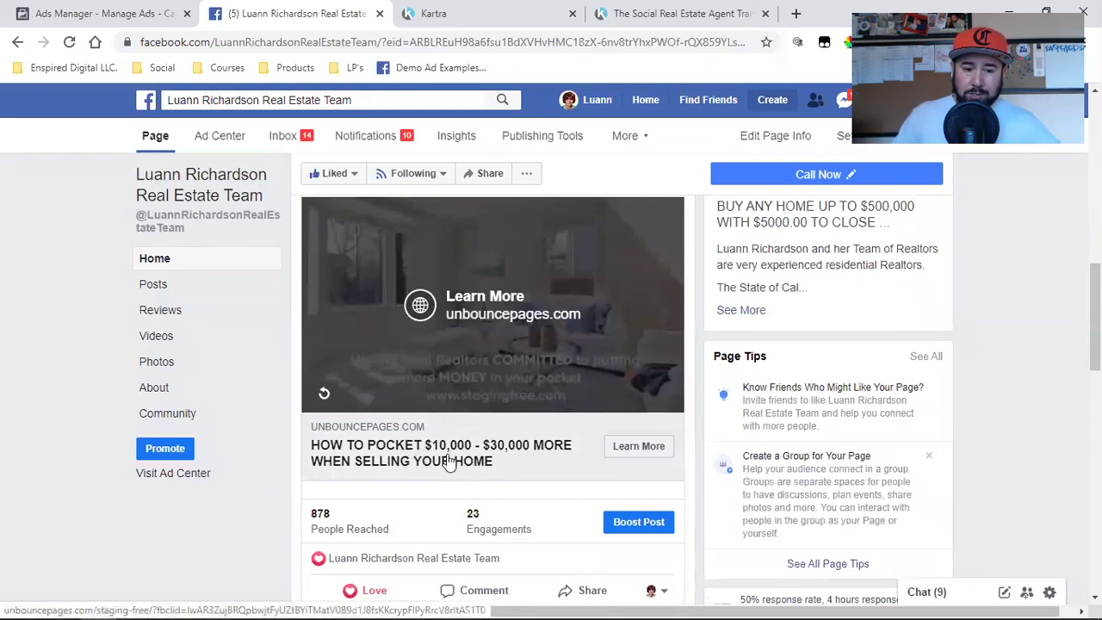
{"action": "scroll", "coordinate": [389, 431], "scroll_direction": "up", "scroll_amount": 2}
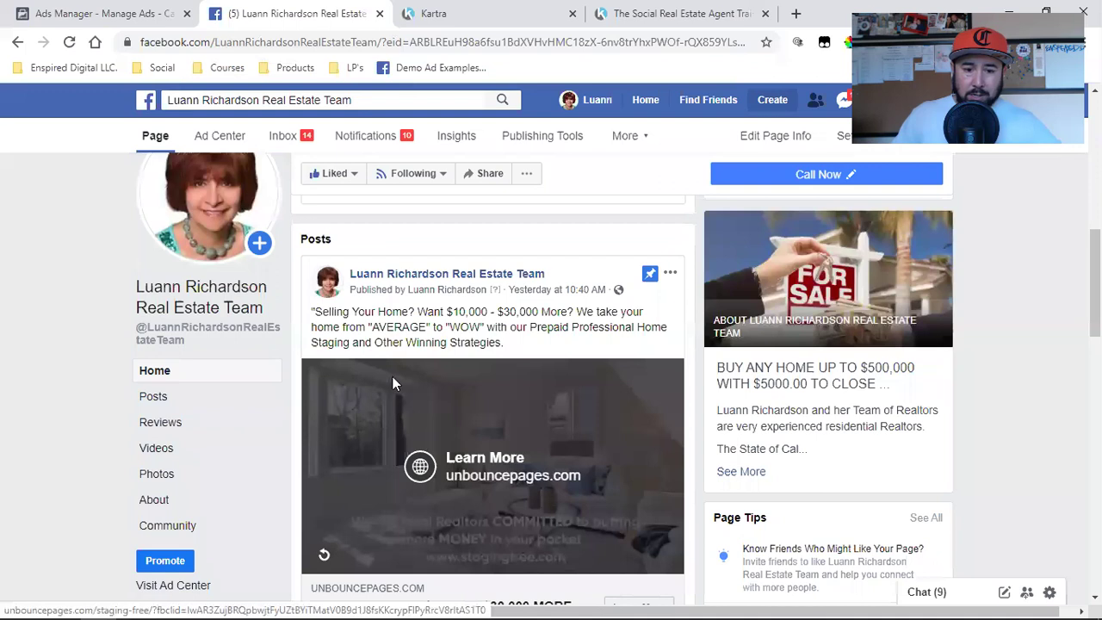
{"action": "left_click_drag", "start_coordinate": [408, 311], "coordinate": [315, 311]}
{"action": "right_click", "coordinate": [315, 311]}
{"action": "left_click", "coordinate": [340, 324]}
Return to Ads Manager and examine the available marketing objectives and the Video views campaign description
{"action": "left_click", "coordinate": [129, 13]}
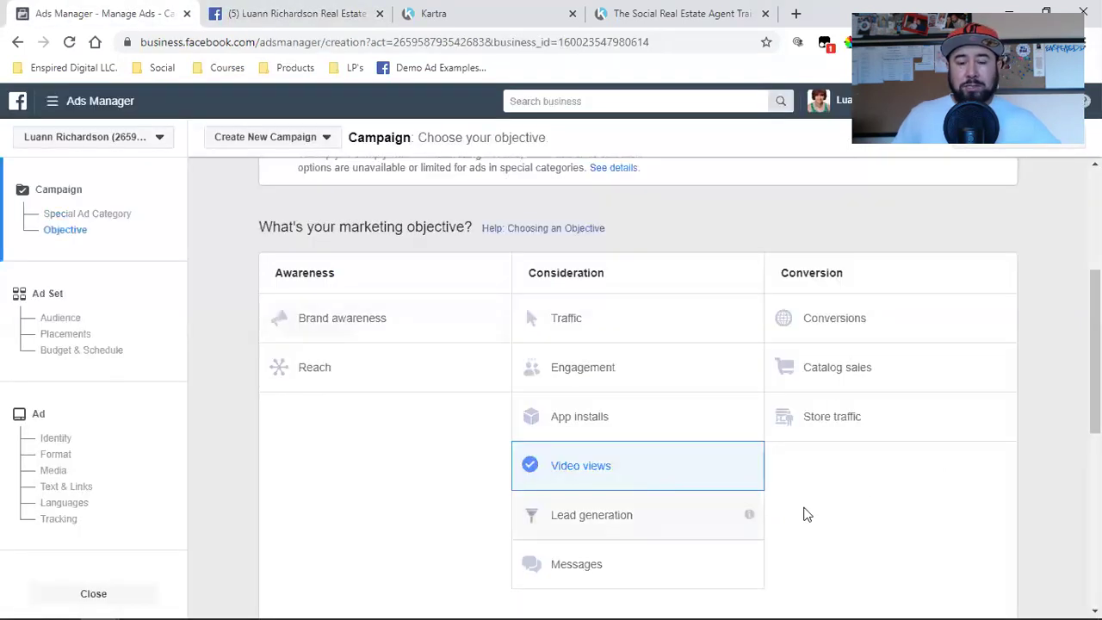
{"action": "scroll", "coordinate": [858, 486], "scroll_direction": "down", "scroll_amount": 2}
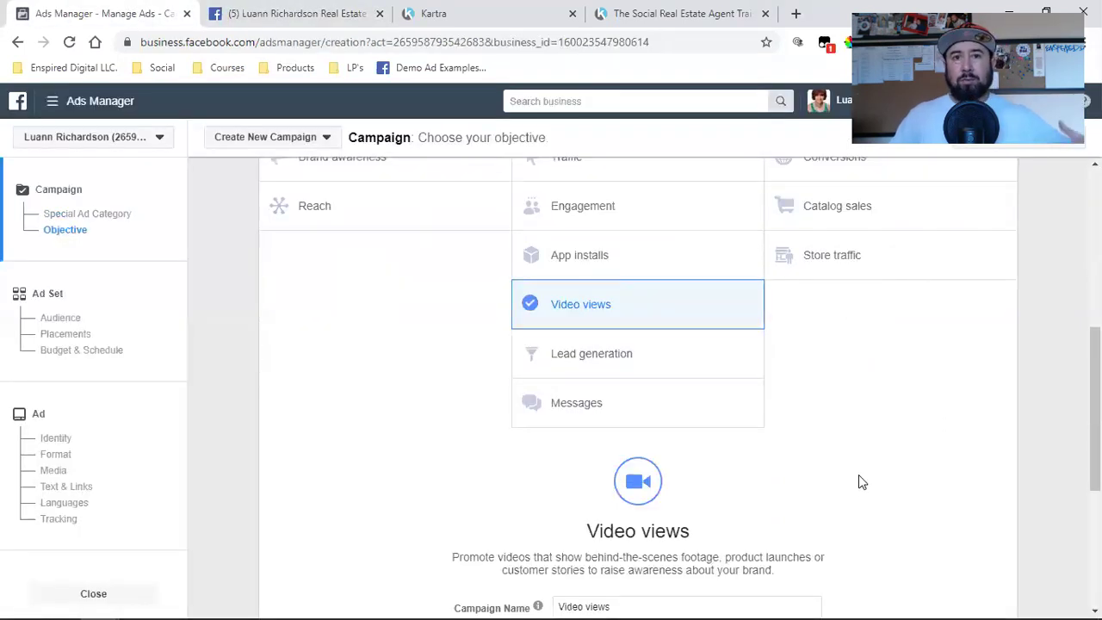
{"action": "scroll", "coordinate": [839, 479], "scroll_direction": "up", "scroll_amount": 2}
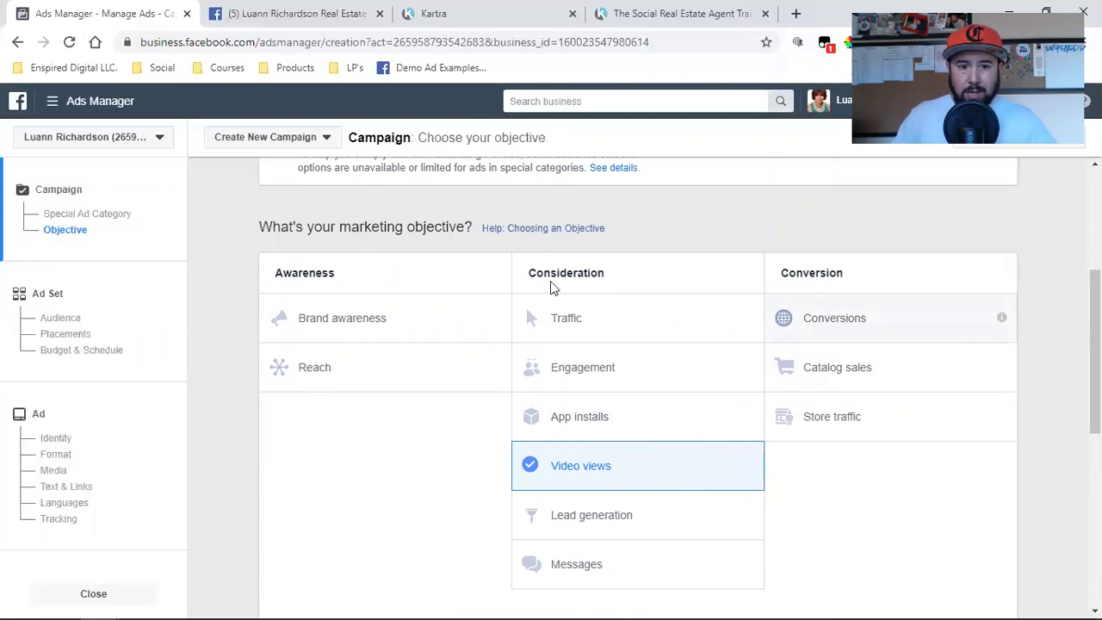
Go back to the Facebook page and open the landing page linked from the pinned post
{"action": "left_click", "coordinate": [293, 13]}
{"action": "scroll", "coordinate": [510, 437], "scroll_direction": "down", "scroll_amount": 1}
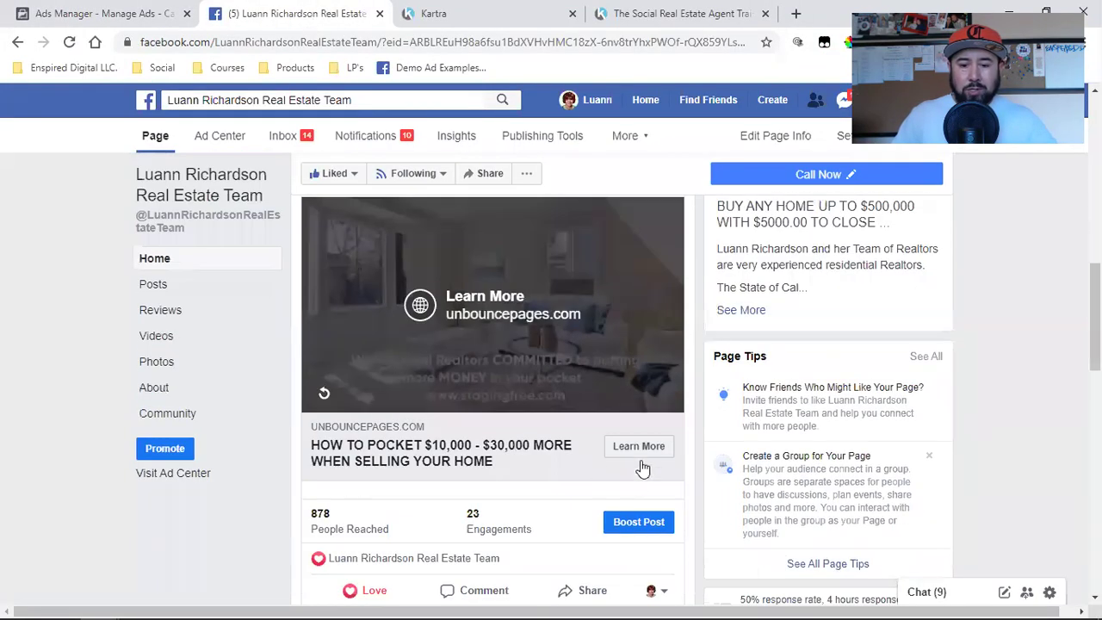
{"action": "left_click", "coordinate": [641, 448]}
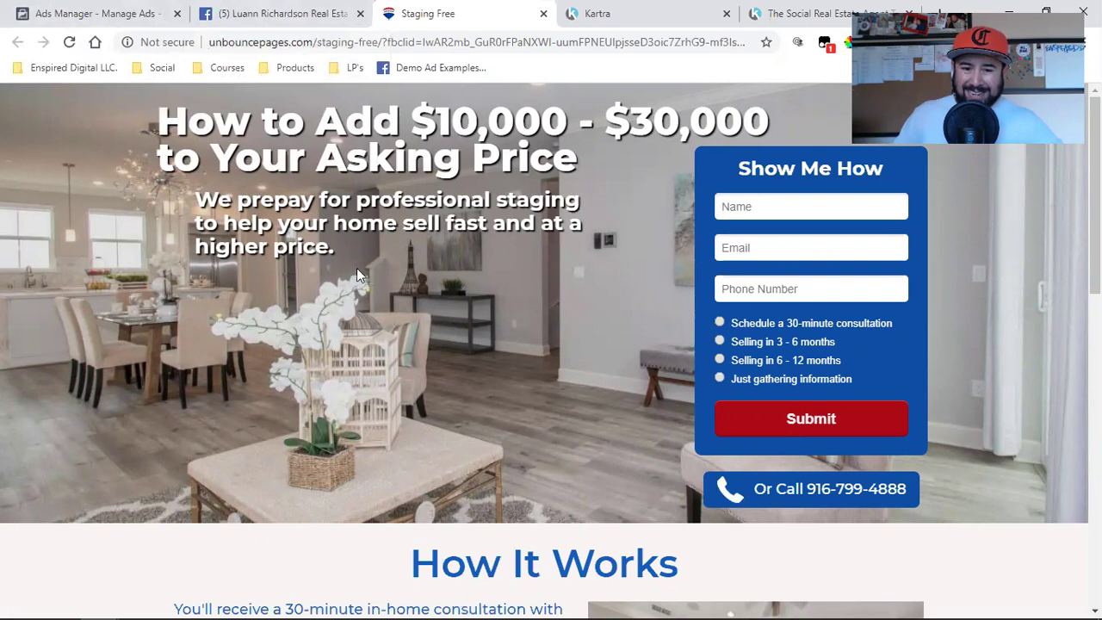
Return to Ads Manager and compare the Conversions objective with Video views, ending on Video views
{"action": "left_click", "coordinate": [117, 8]}
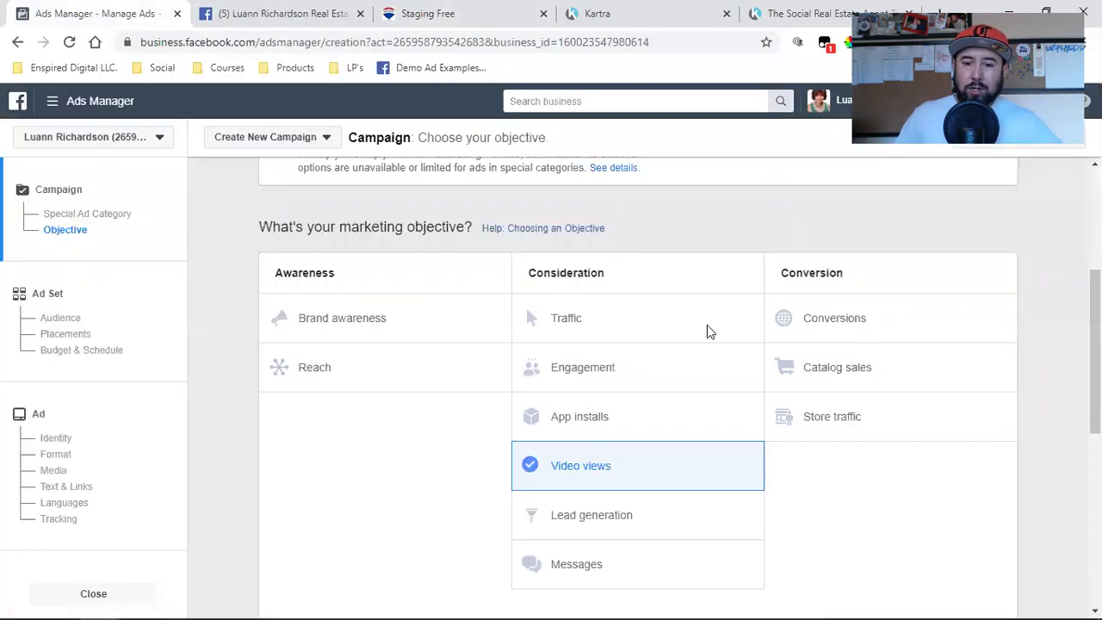
{"action": "left_click", "coordinate": [874, 324]}
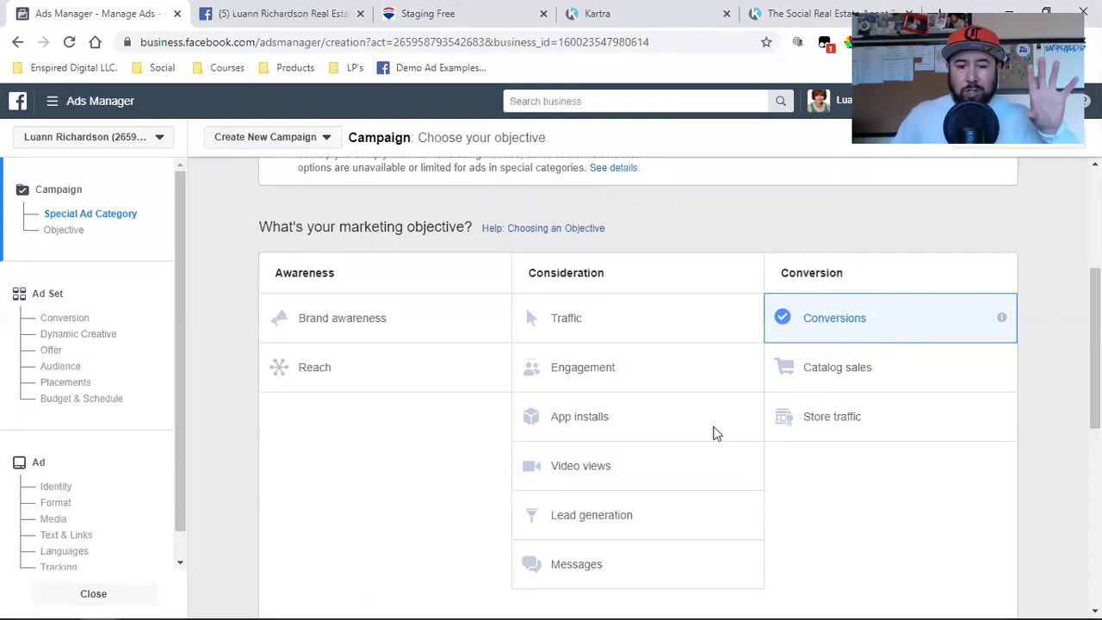
{"action": "left_click", "coordinate": [652, 476]}
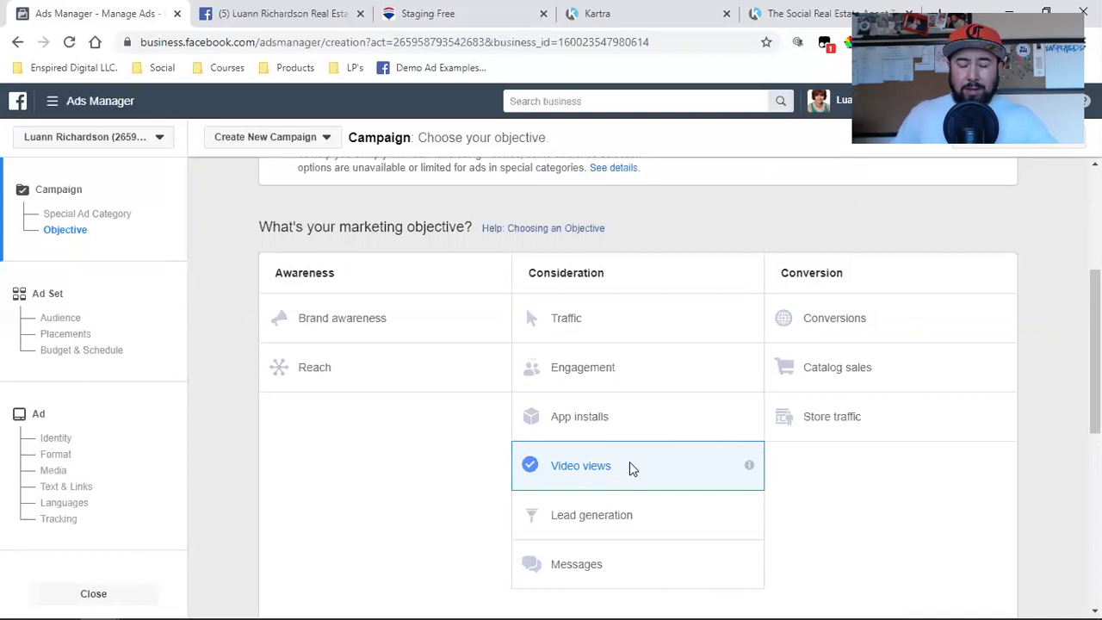
Name the campaign "Video views (Selling Your Home)"
{"action": "scroll", "coordinate": [878, 490], "scroll_direction": "down", "scroll_amount": 2}
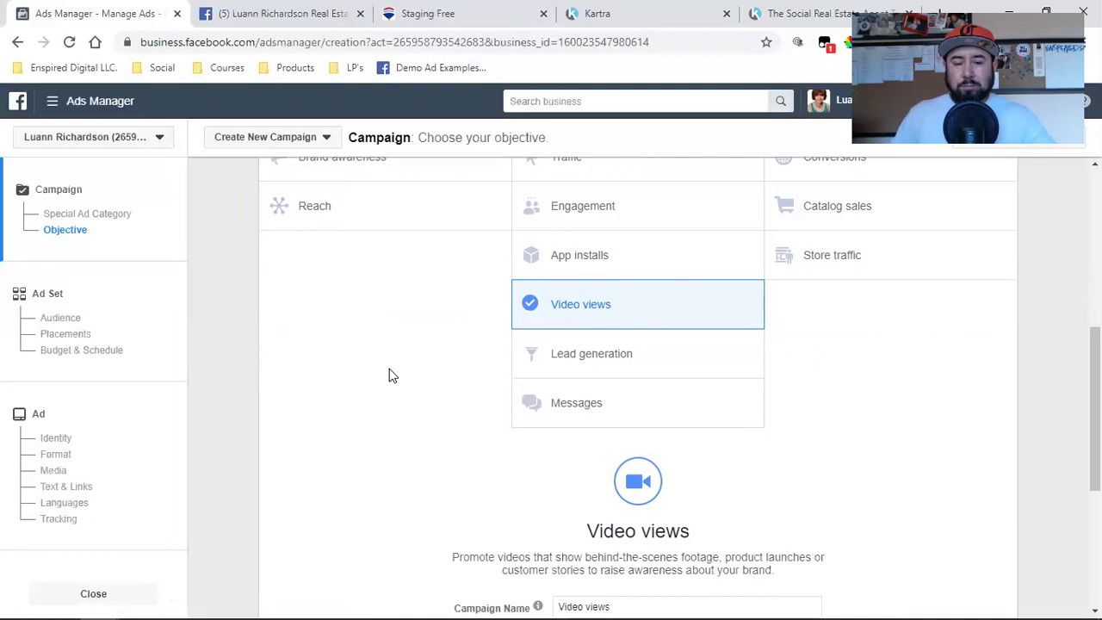
{"action": "scroll", "coordinate": [388, 375], "scroll_direction": "down", "scroll_amount": 2}
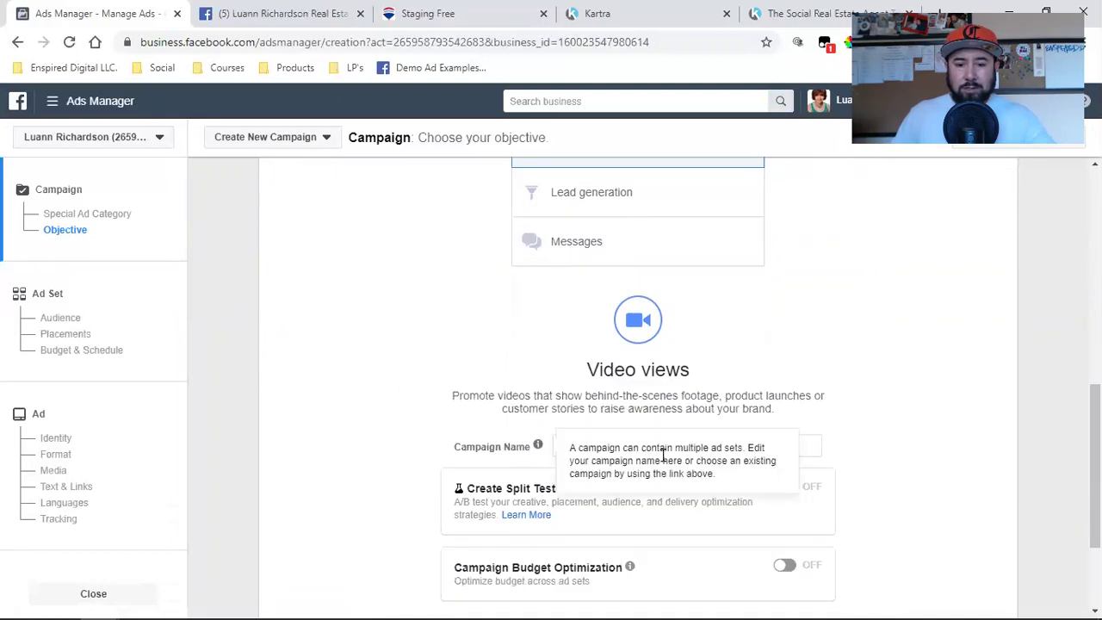
{"action": "left_click", "coordinate": [769, 444]}
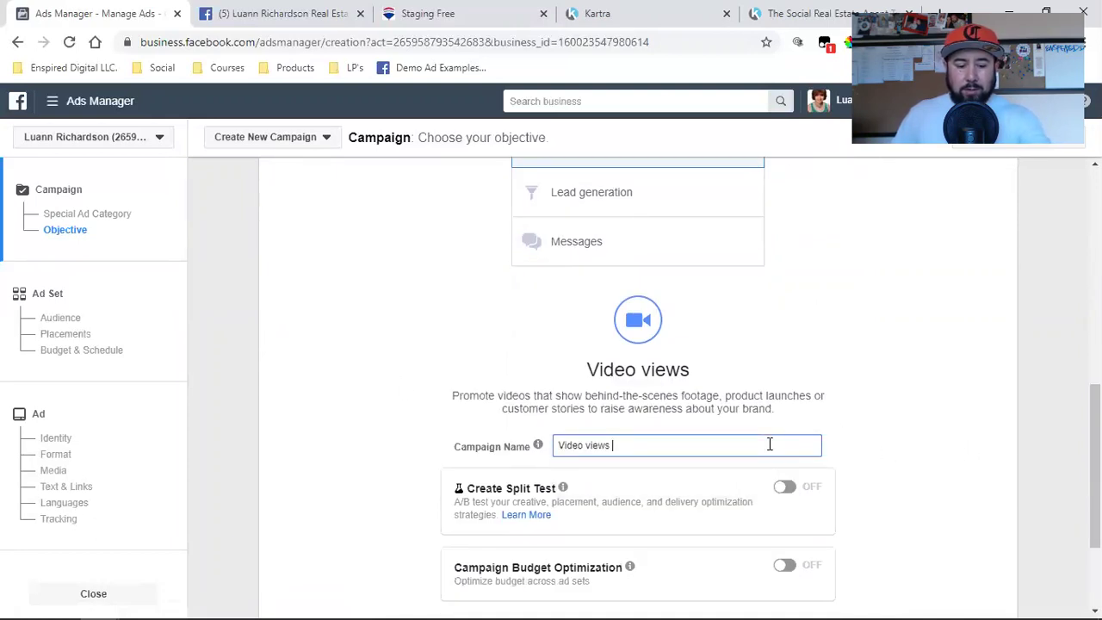
{"action": "type", "text": "Selling Your Home"}
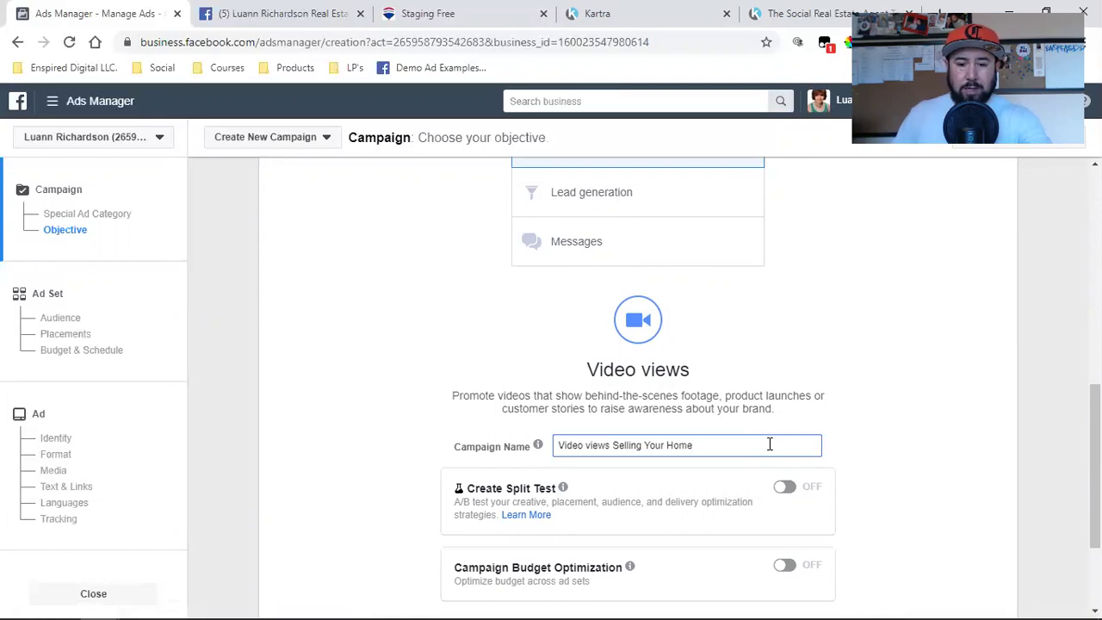
{"action": "type", "text": ")"}
{"action": "key", "text": "Left"}
{"action": "key", "text": "Left"}
{"action": "key", "text": "Left"}
{"action": "key", "text": "Left"}
{"action": "key", "text": "Left"}
{"action": "key", "text": "Left"}
{"action": "key", "text": "Left"}
{"action": "key", "text": "Left"}
{"action": "key", "text": "Left"}
{"action": "key", "text": "Left"}
{"action": "key", "text": "Left"}
{"action": "key", "text": "Left"}
{"action": "key", "text": "Left"}
{"action": "key", "text": "Left"}
{"action": "key", "text": "Left"}
{"action": "key", "text": "Left"}
{"action": "key", "text": "Left"}
{"action": "key", "text": "Left"}
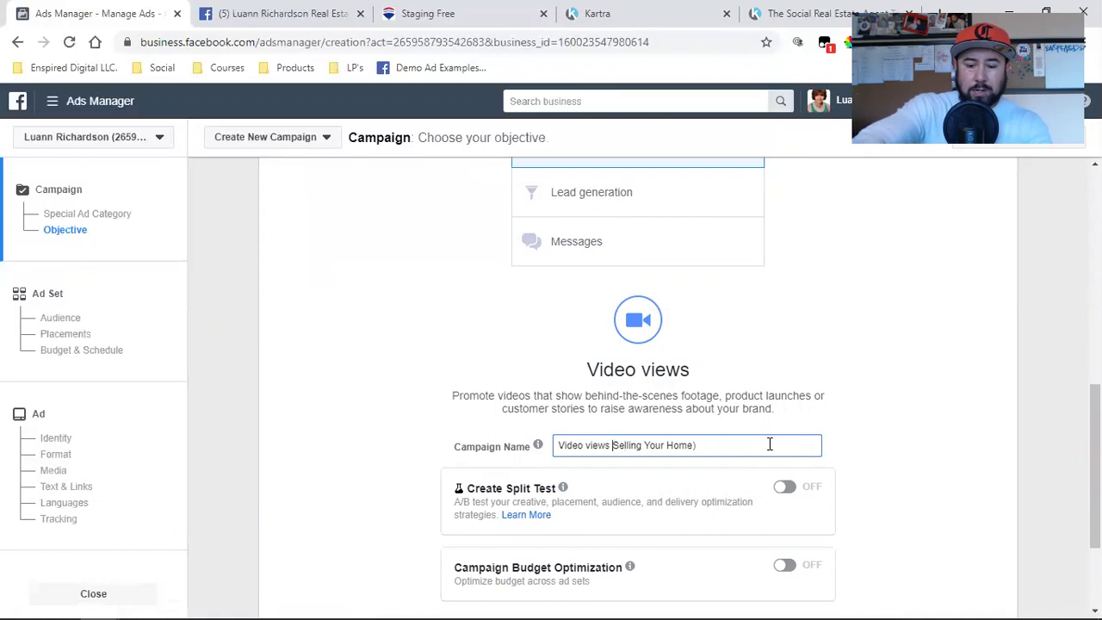
{"action": "type", "text": "("}
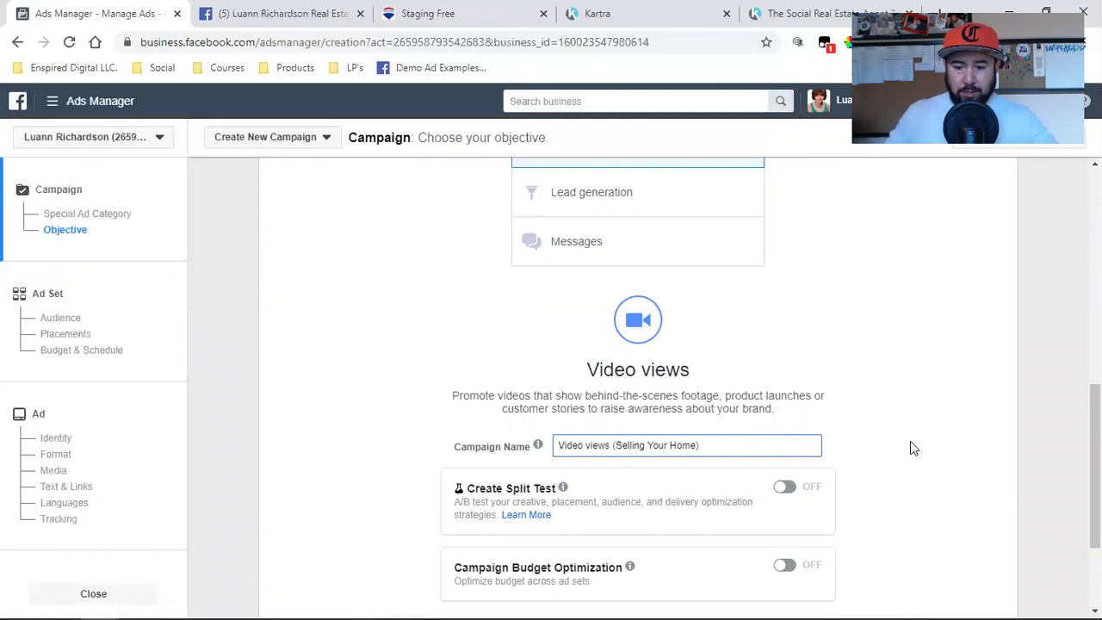
Copy the campaign name, continue to the ad set, and use "Video views (Selling Your Home)" as the ad set name
{"action": "scroll", "coordinate": [913, 447], "scroll_direction": "down", "scroll_amount": 2}
{"action": "double_click", "coordinate": [605, 286]}
{"action": "triple_click", "coordinate": [605, 286]}
{"action": "right_click", "coordinate": [605, 286]}
{"action": "left_click", "coordinate": [667, 343]}
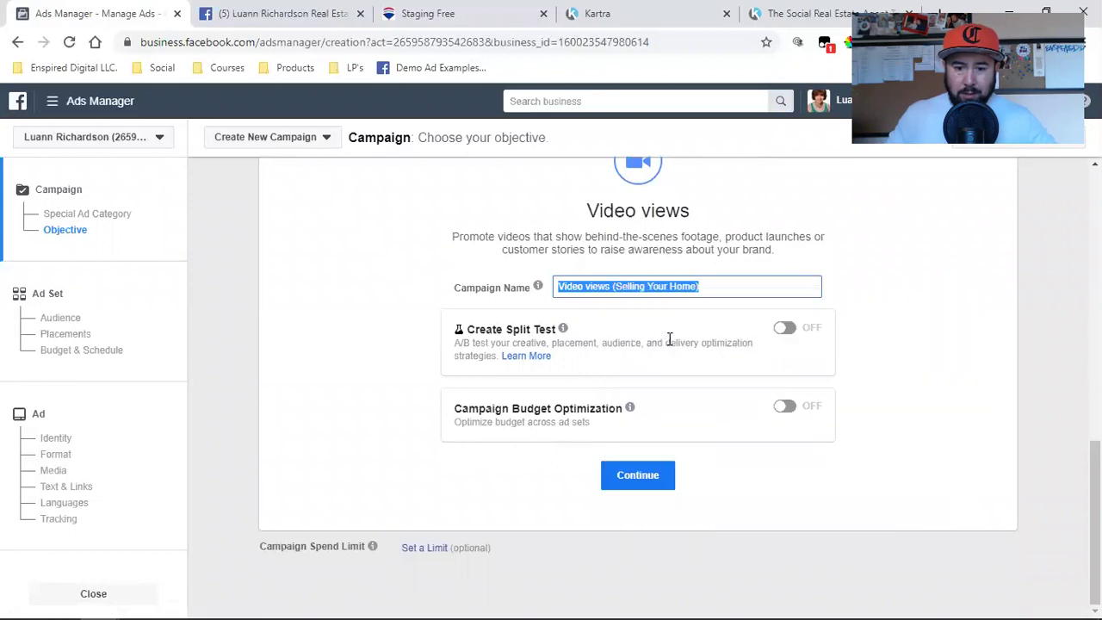
{"action": "left_click", "coordinate": [646, 476]}
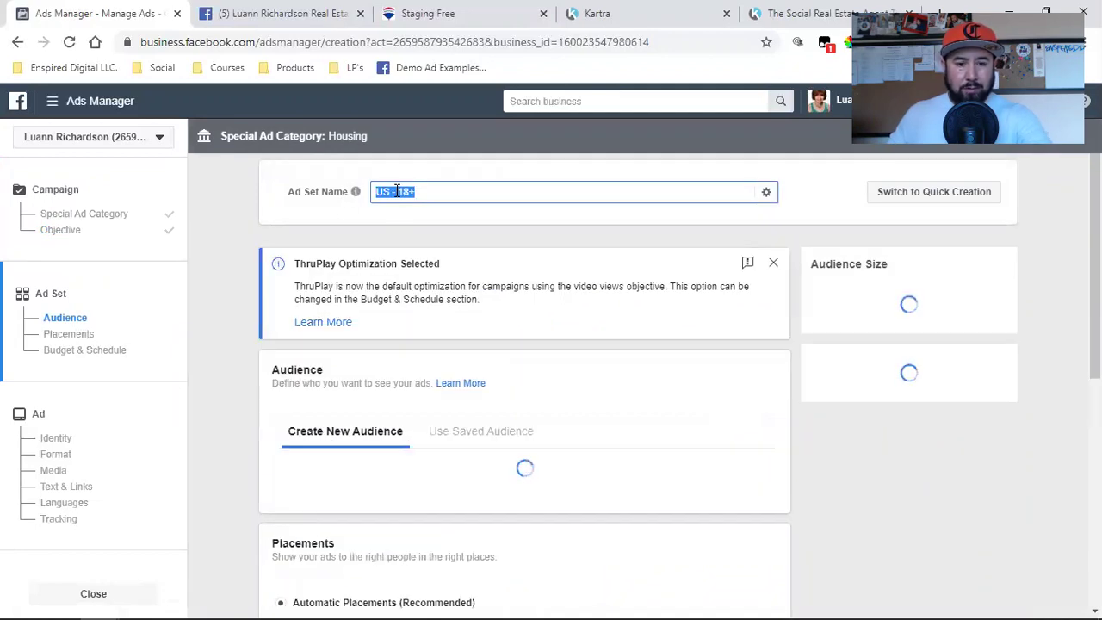
{"action": "key", "text": "ctrl+v"}
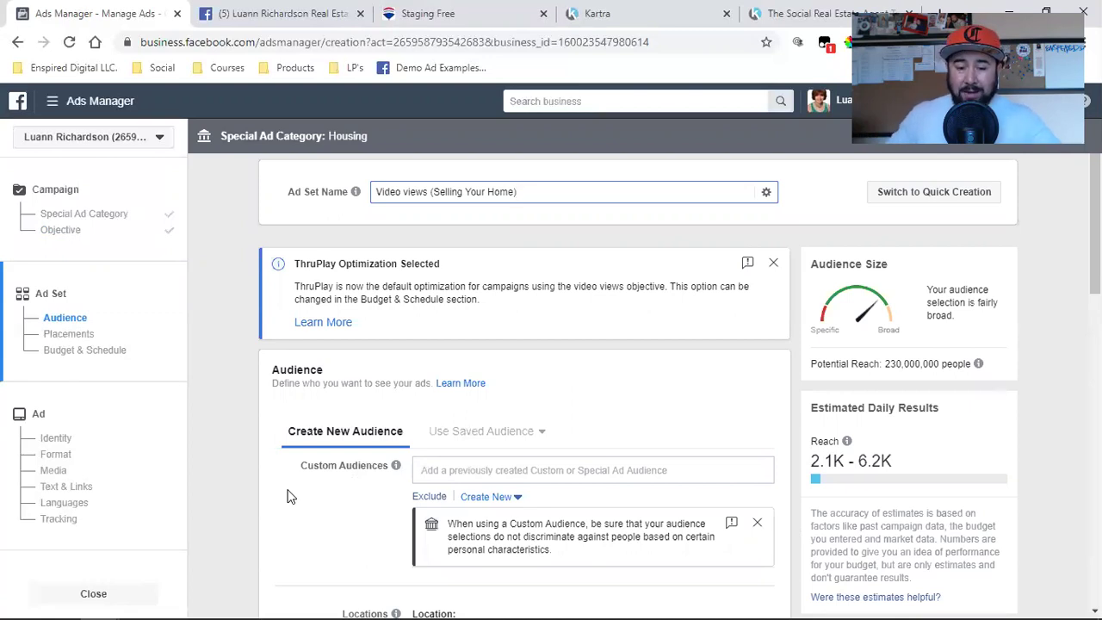
Look through the previously created custom audiences available for the ad set
{"action": "left_click", "coordinate": [451, 470]}
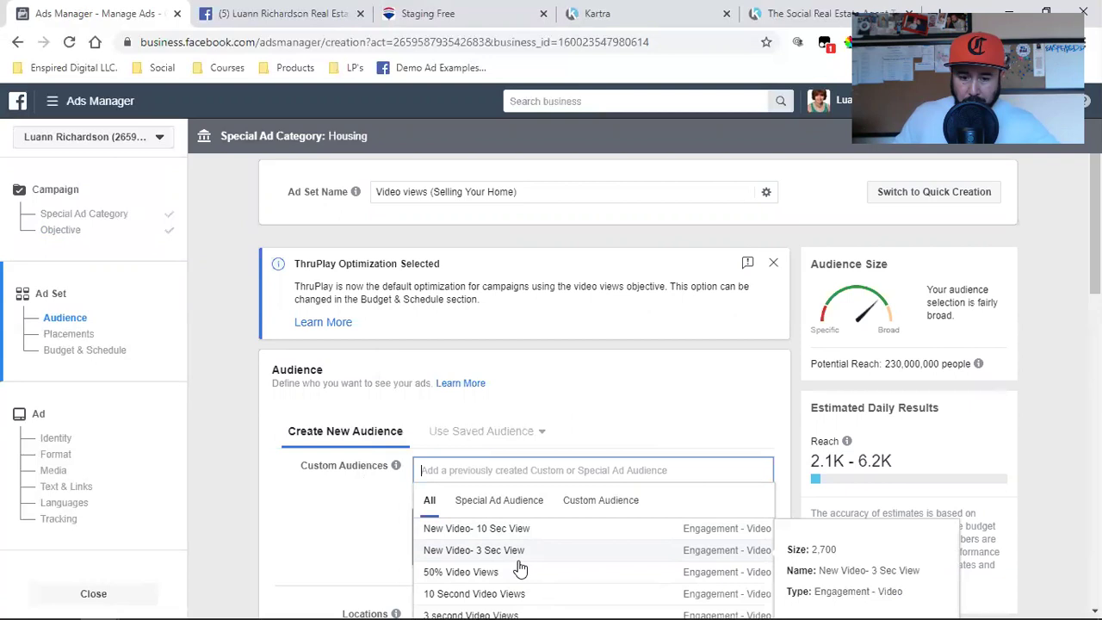
{"action": "left_click", "coordinate": [328, 522]}
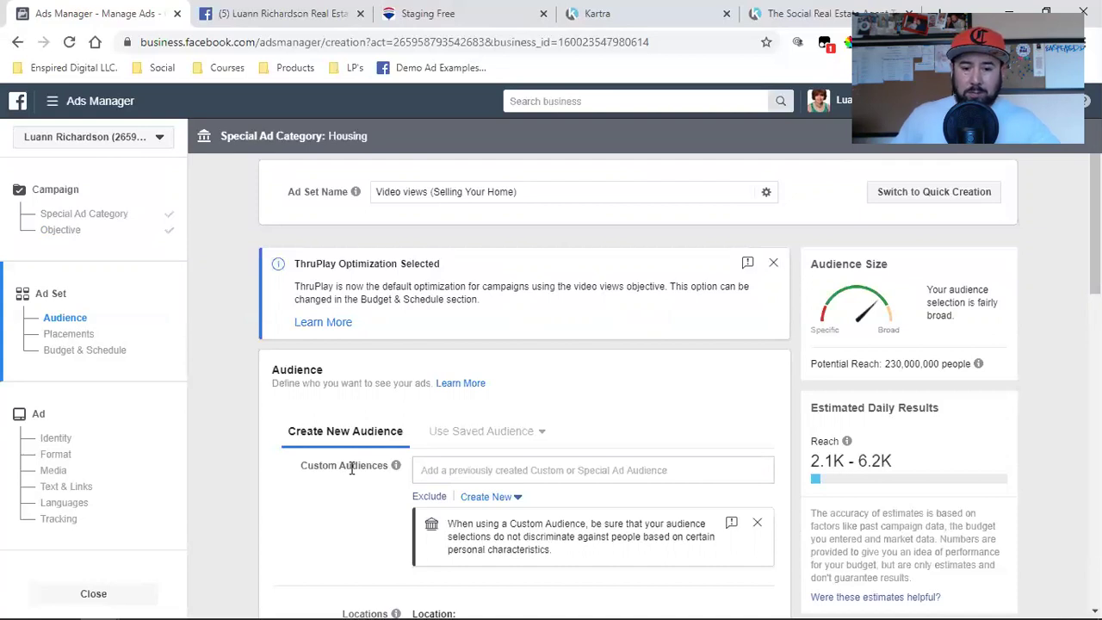
Remove United States from the audience locations and limit targeting to people who live in this location
{"action": "scroll", "coordinate": [351, 467], "scroll_direction": "down", "scroll_amount": 2}
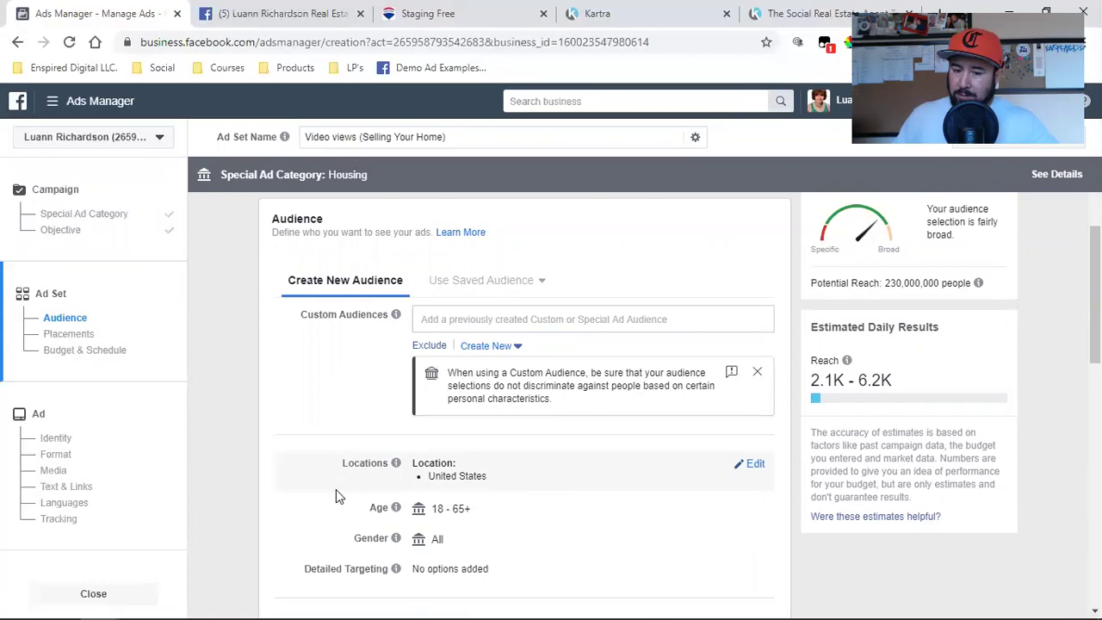
{"action": "left_click", "coordinate": [755, 466]}
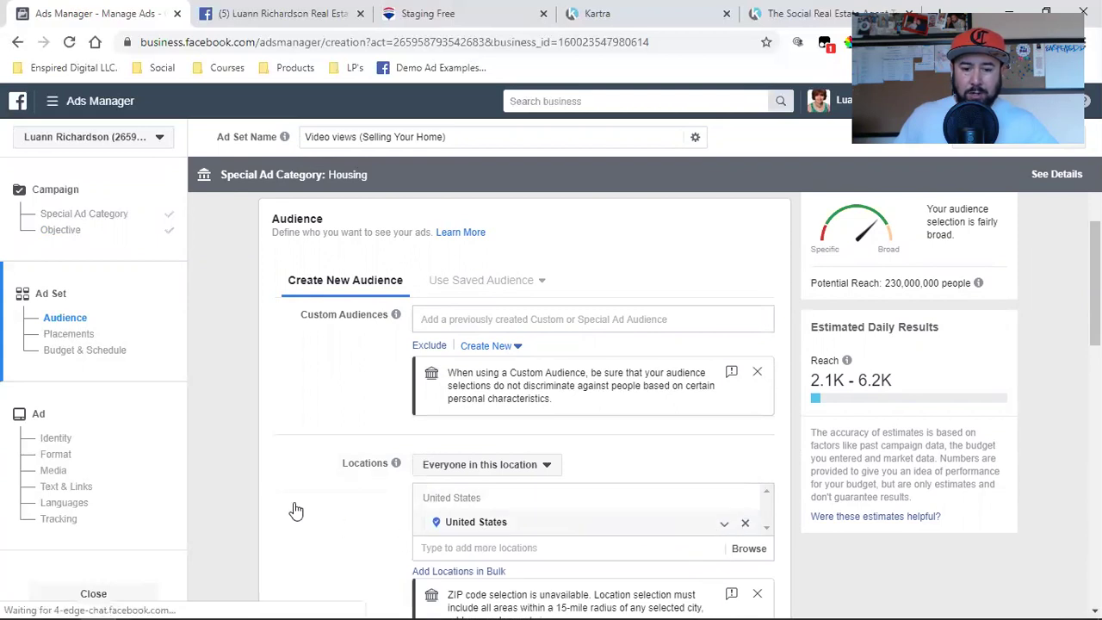
{"action": "key", "text": "BackSpace"}
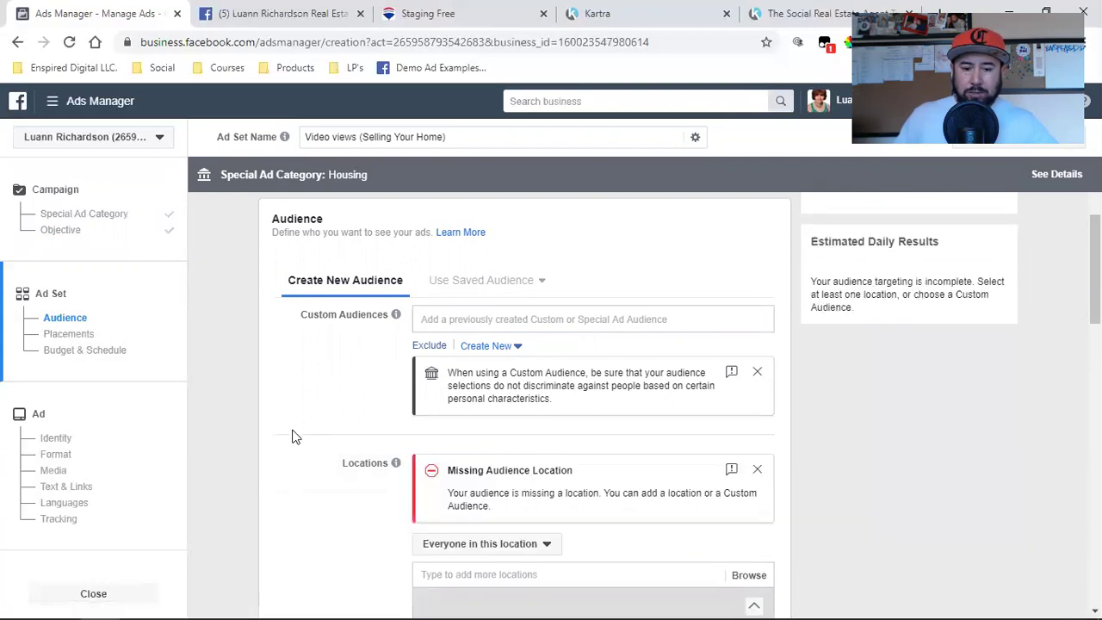
{"action": "scroll", "coordinate": [292, 438], "scroll_direction": "down", "scroll_amount": 2}
{"action": "left_click", "coordinate": [472, 384]}
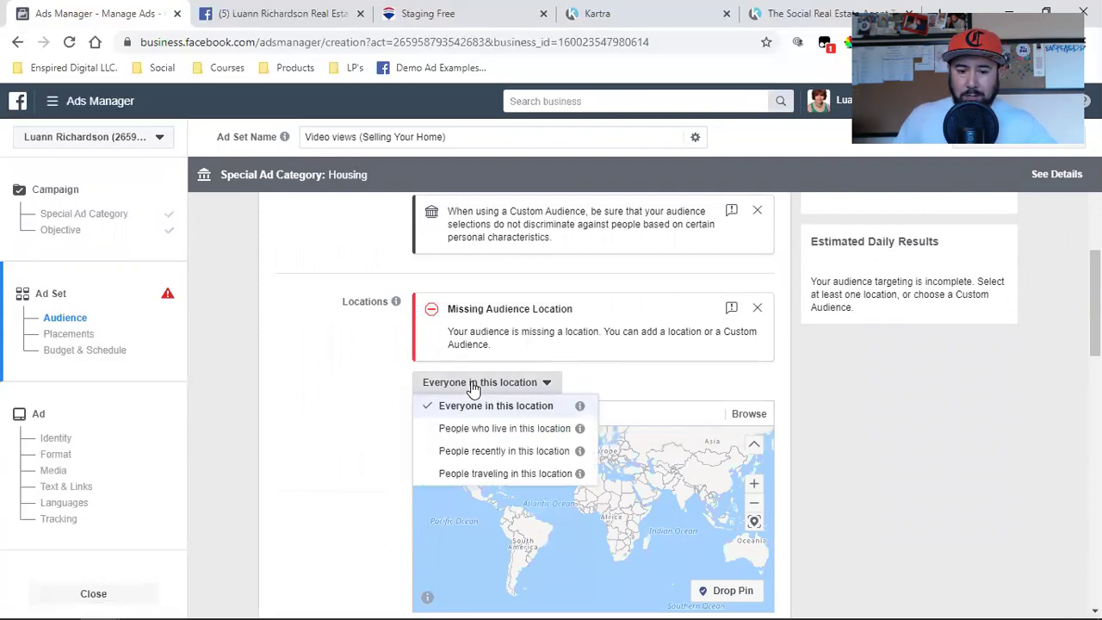
{"action": "left_click", "coordinate": [541, 428]}
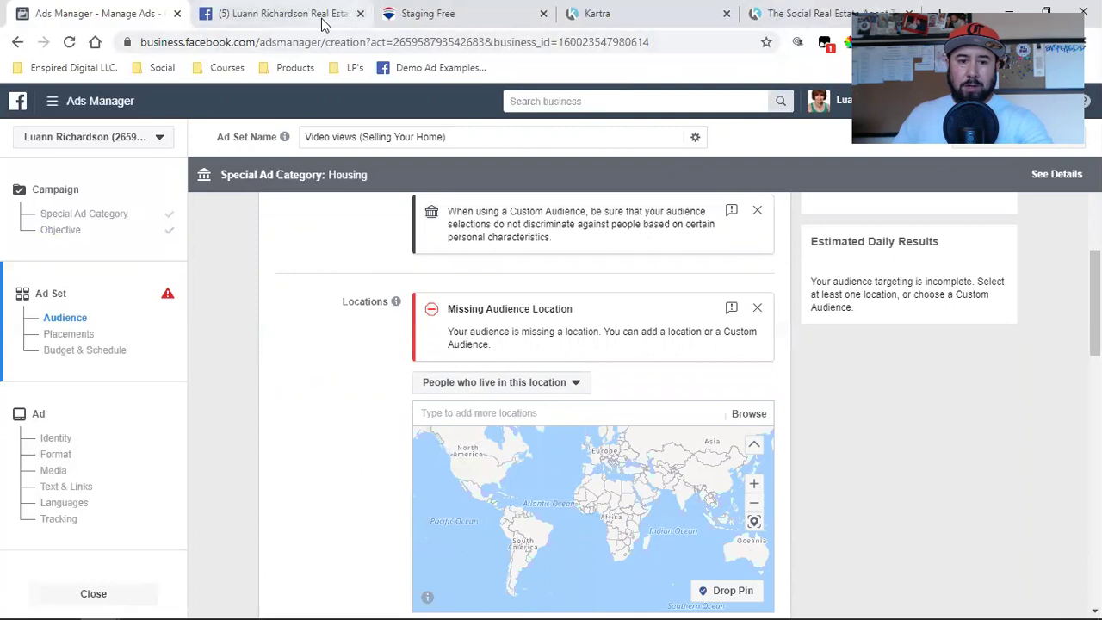
Replace the Facebook page with the Google homepage and sign in to the signed-out business account by entering its password
{"action": "left_click", "coordinate": [275, 13]}
{"action": "left_click", "coordinate": [95, 42]}
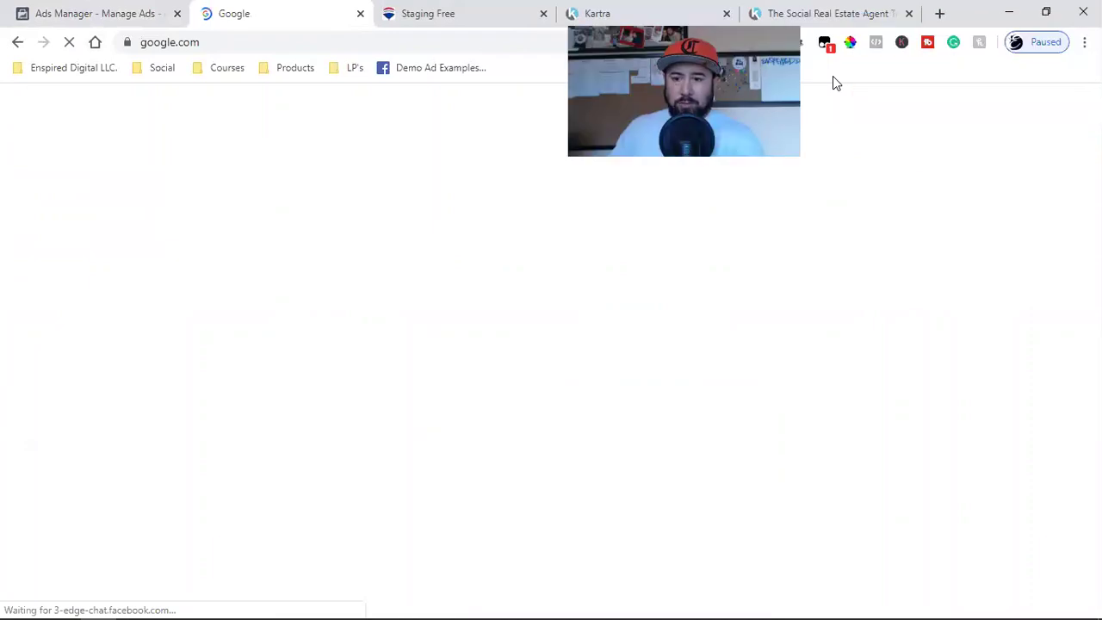
{"action": "left_click", "coordinate": [1064, 111]}
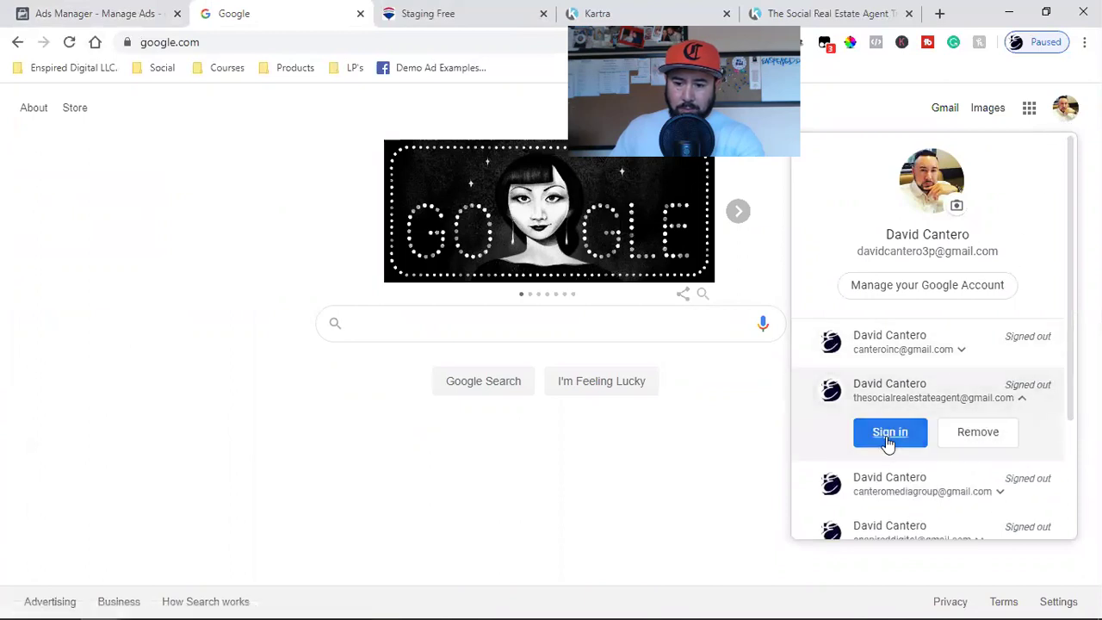
{"action": "left_click", "coordinate": [887, 437]}
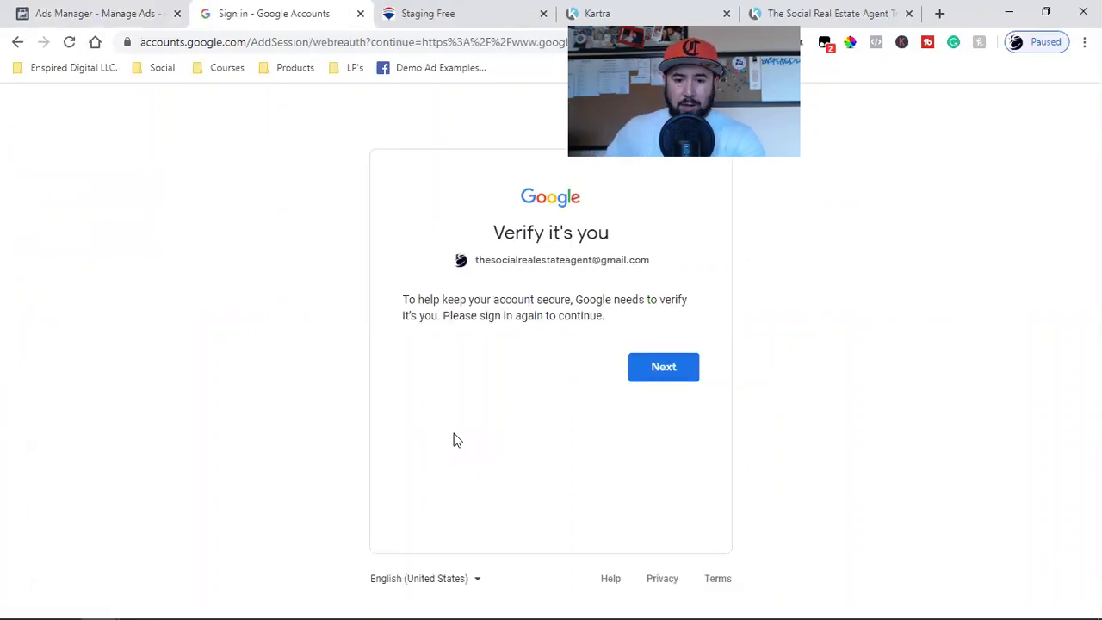
{"action": "left_click", "coordinate": [668, 368]}
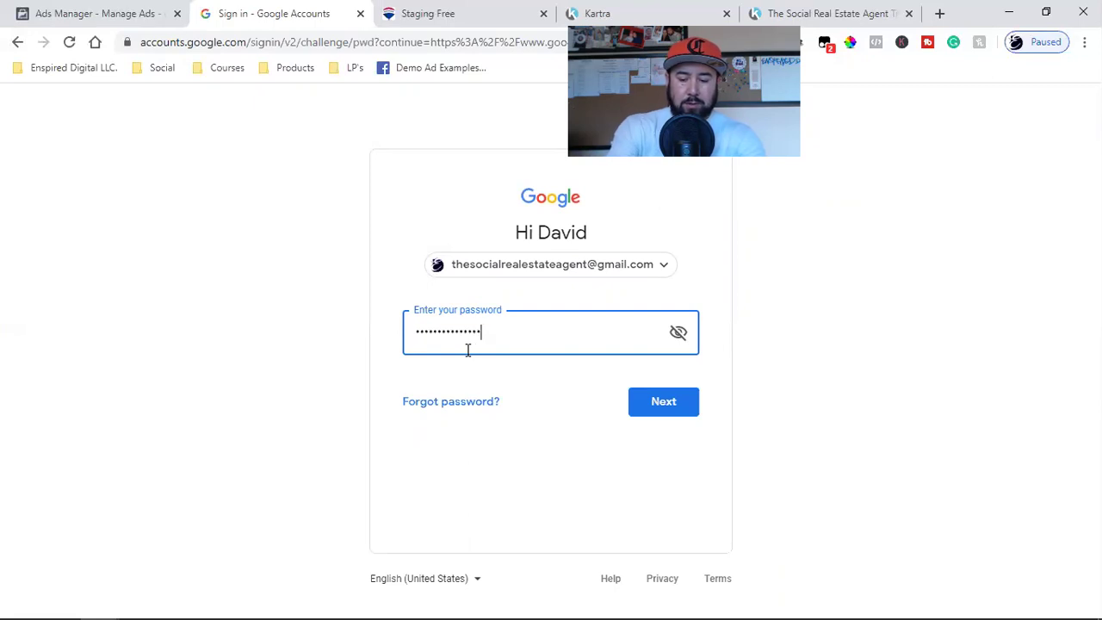
{"action": "key", "text": "Return"}
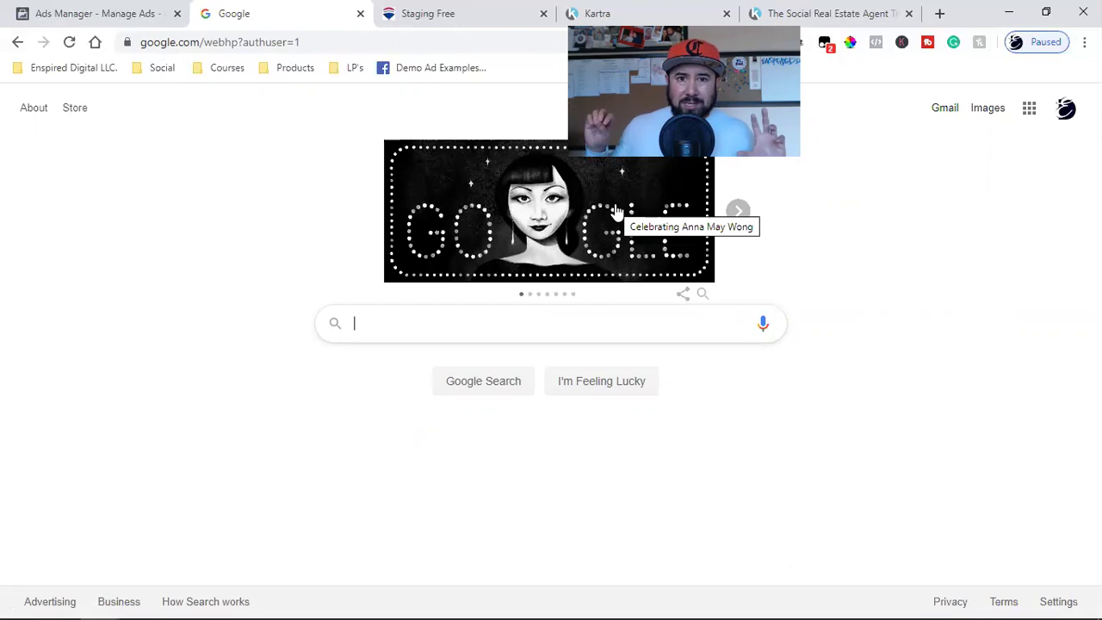
Open Gmail for the signed-in account and display the Trash folder
{"action": "left_click", "coordinate": [941, 110]}
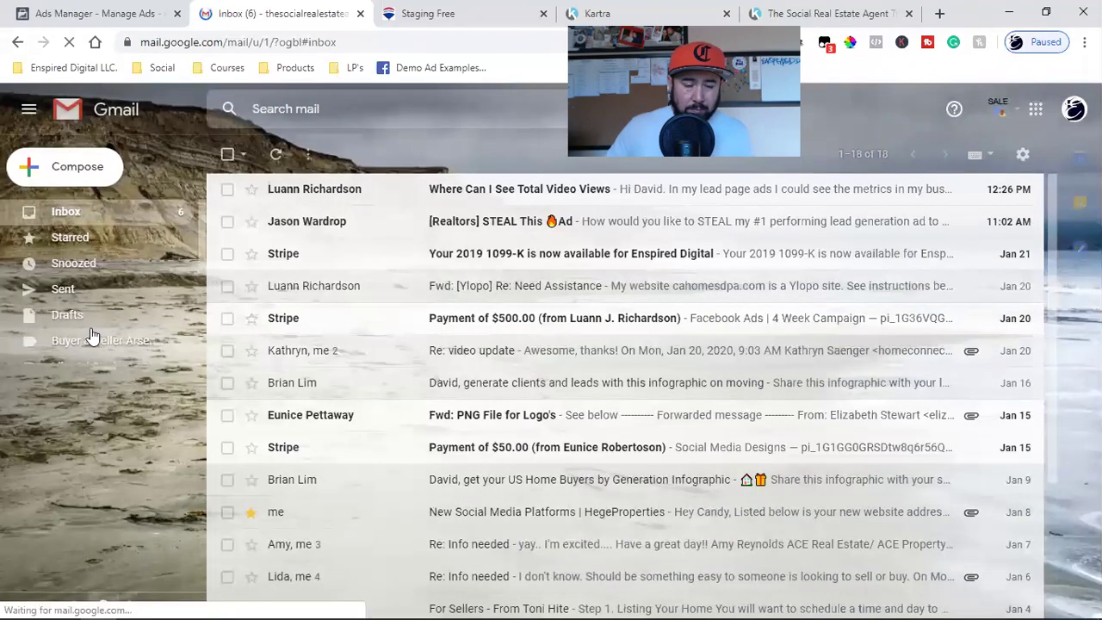
{"action": "scroll", "coordinate": [73, 344], "scroll_direction": "down", "scroll_amount": 3}
{"action": "left_click", "coordinate": [68, 352]}
{"action": "scroll", "coordinate": [68, 336], "scroll_direction": "down", "scroll_amount": 1}
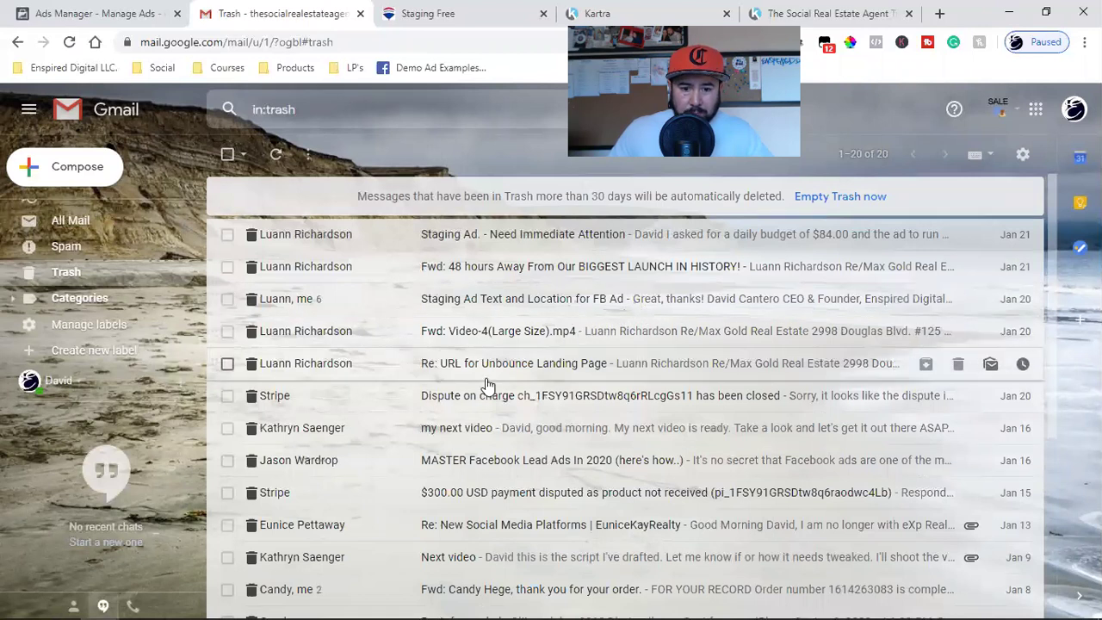
Read and permanently delete the "Staging Ad. - Need Immediate Attention" email, and permanently delete the Stripe closed-dispute notice from Trash
{"action": "left_click", "coordinate": [498, 235]}
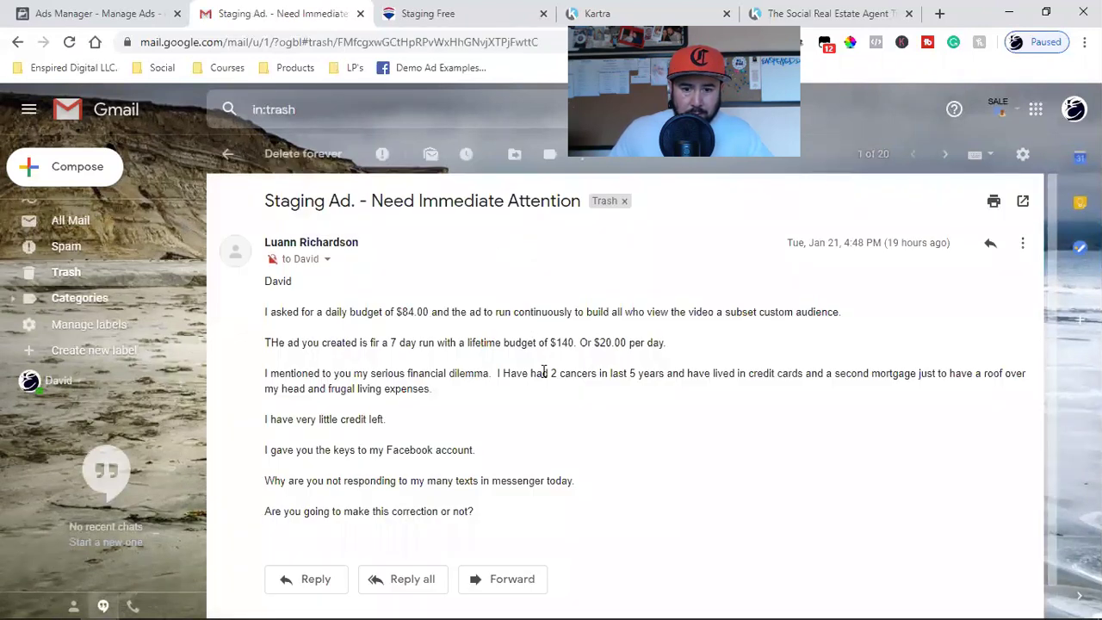
{"action": "left_click", "coordinate": [315, 156]}
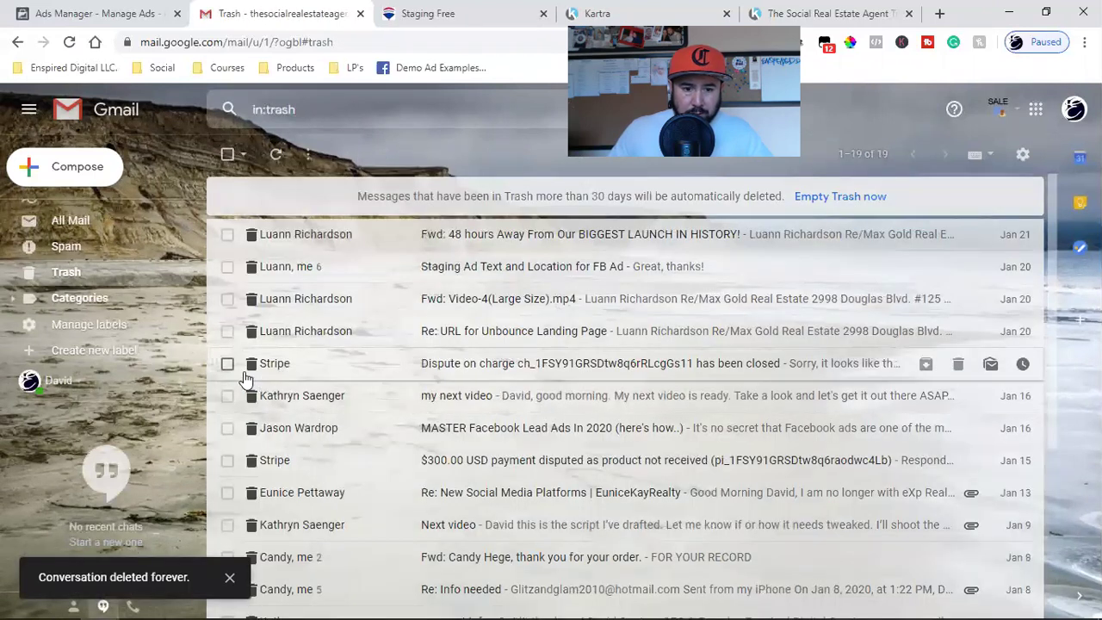
{"action": "left_click", "coordinate": [228, 365]}
{"action": "left_click", "coordinate": [290, 151]}
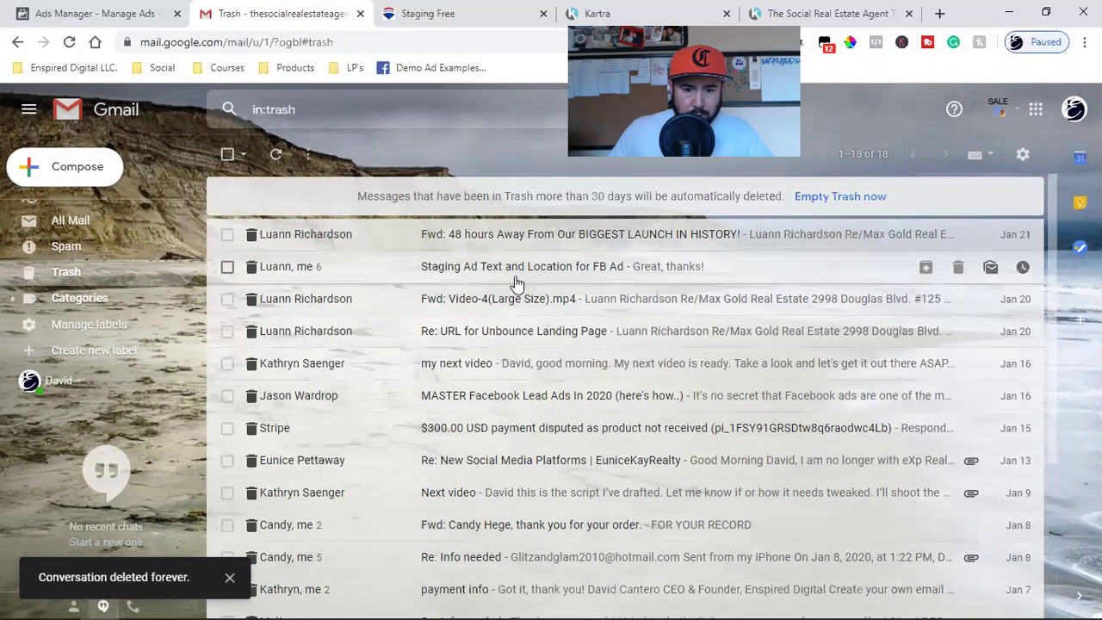
Open the first message of the "Staging Ad Text and Location for FB Ad" conversation and copy the street address given for the location radius
{"action": "left_click", "coordinate": [460, 263]}
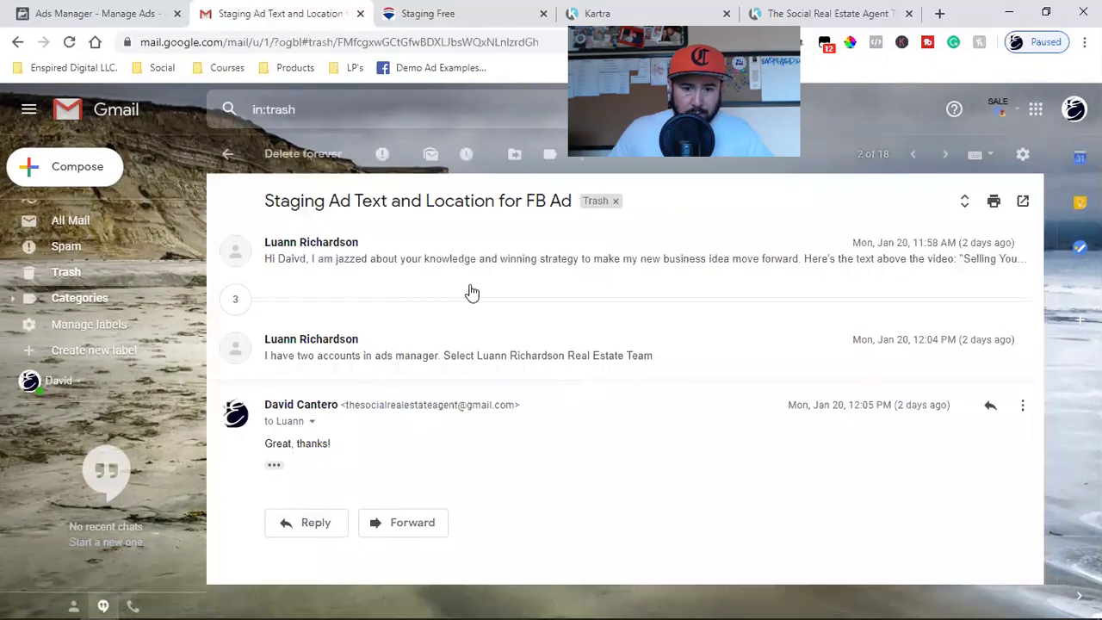
{"action": "left_click_drag", "start_coordinate": [390, 496], "coordinate": [594, 501]}
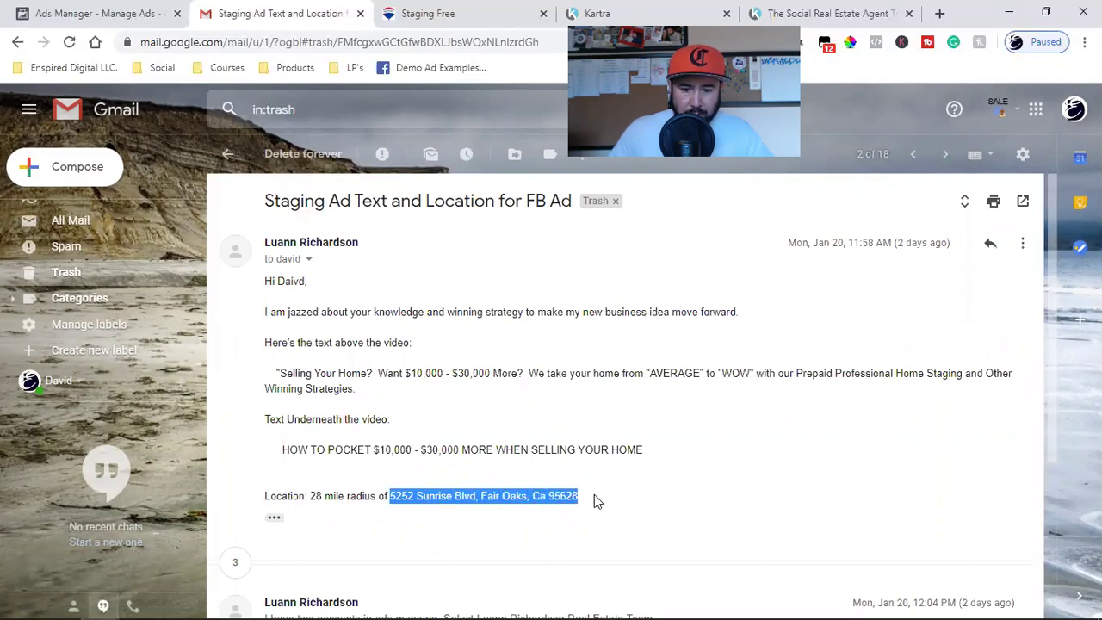
{"action": "right_click", "coordinate": [551, 496]}
{"action": "left_click", "coordinate": [582, 510]}
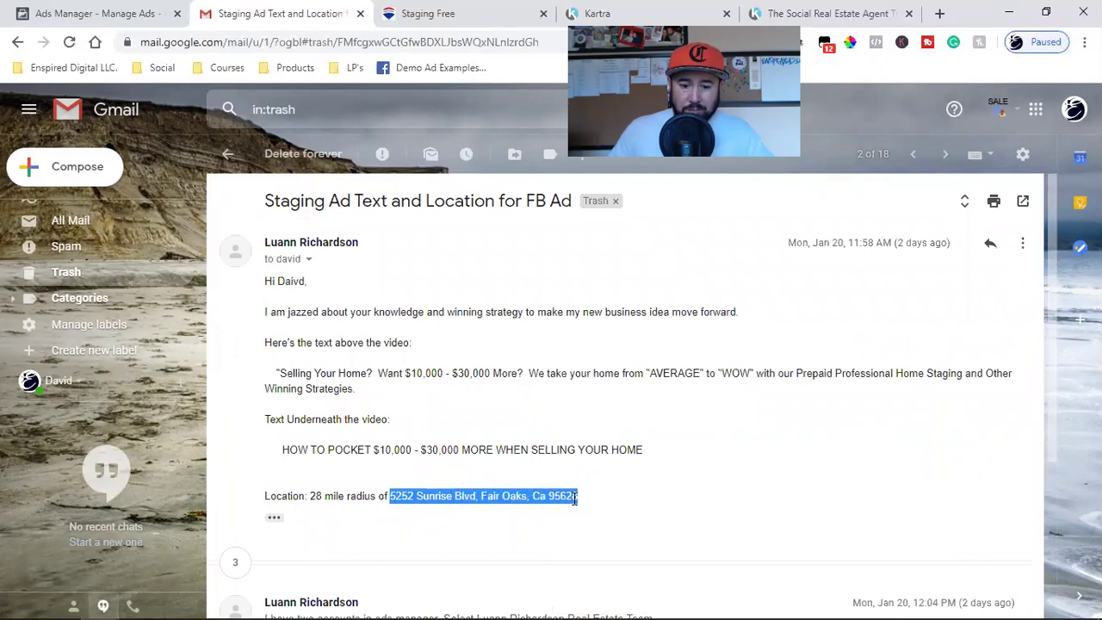
Return to Ads Manager and add the copied street address as the target location for people who live there
{"action": "left_click", "coordinate": [121, 13]}
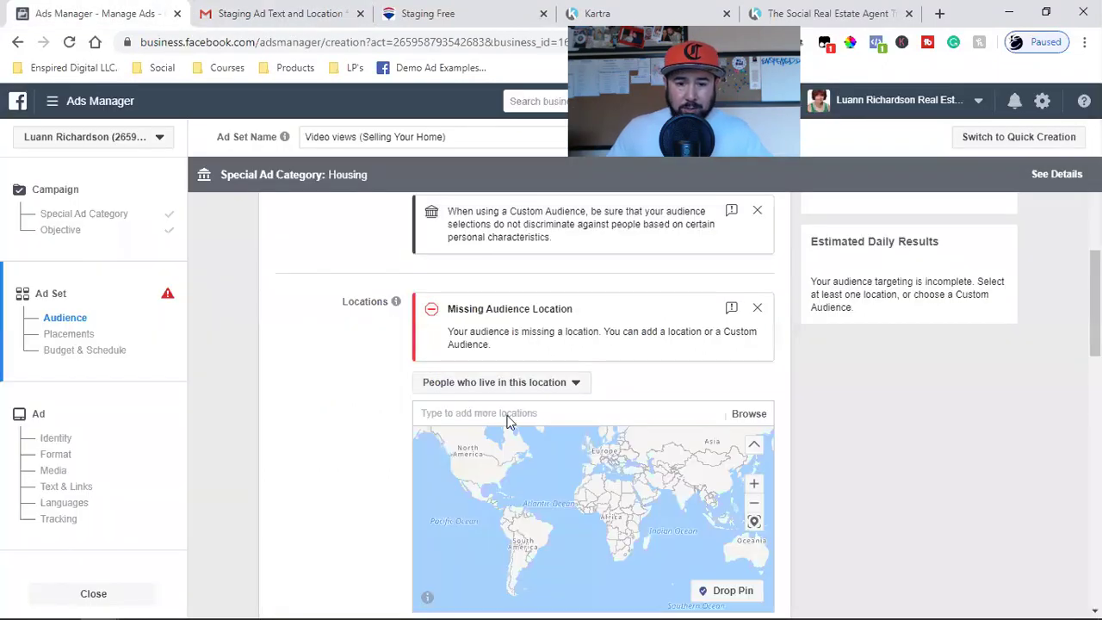
{"action": "left_click", "coordinate": [529, 414]}
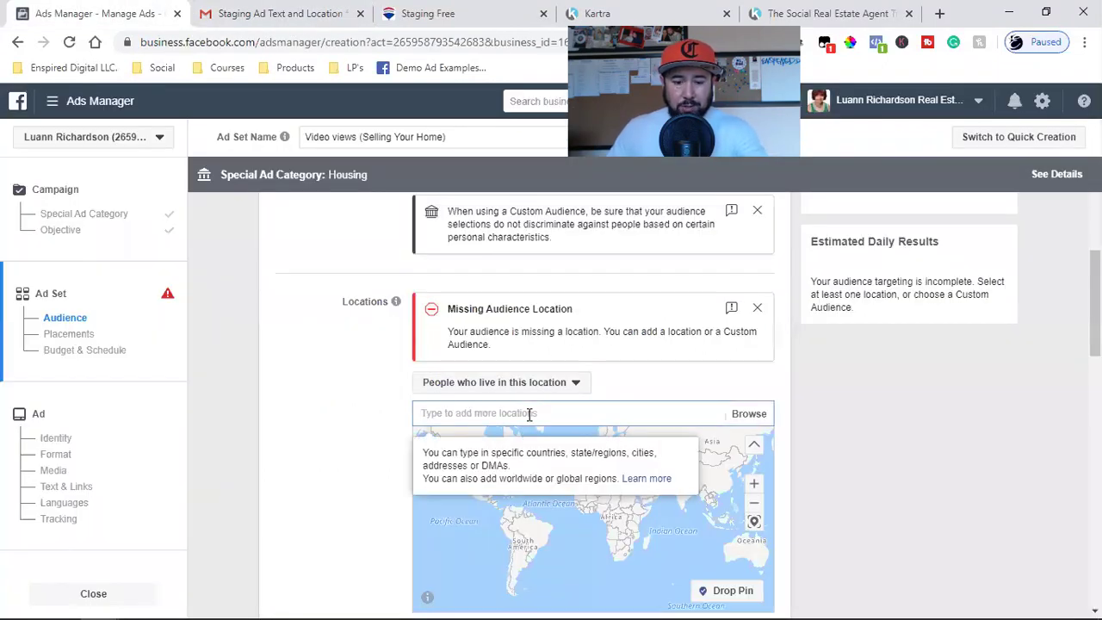
{"action": "key", "text": "ctrl+v"}
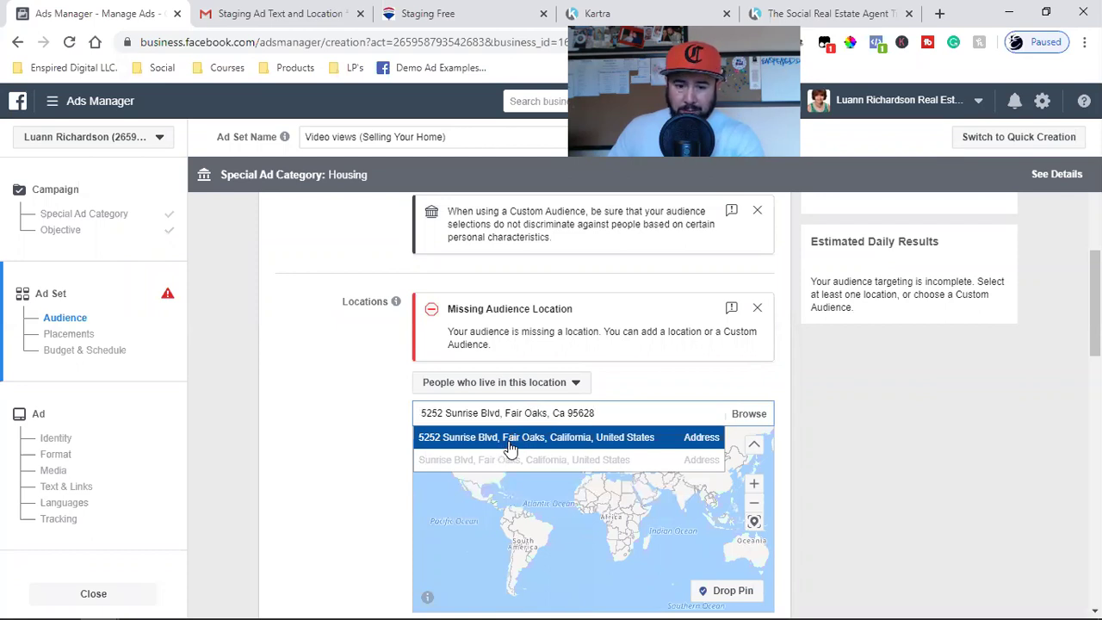
{"action": "key", "text": "Return"}
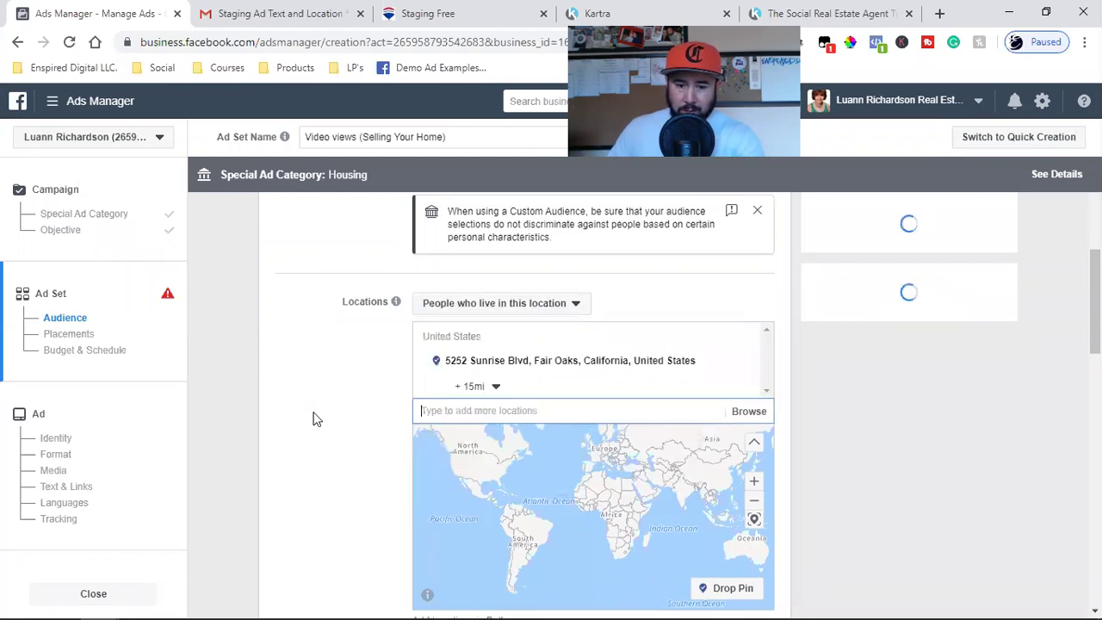
Set the radius around the targeted address to 28 miles
{"action": "left_click", "coordinate": [495, 388]}
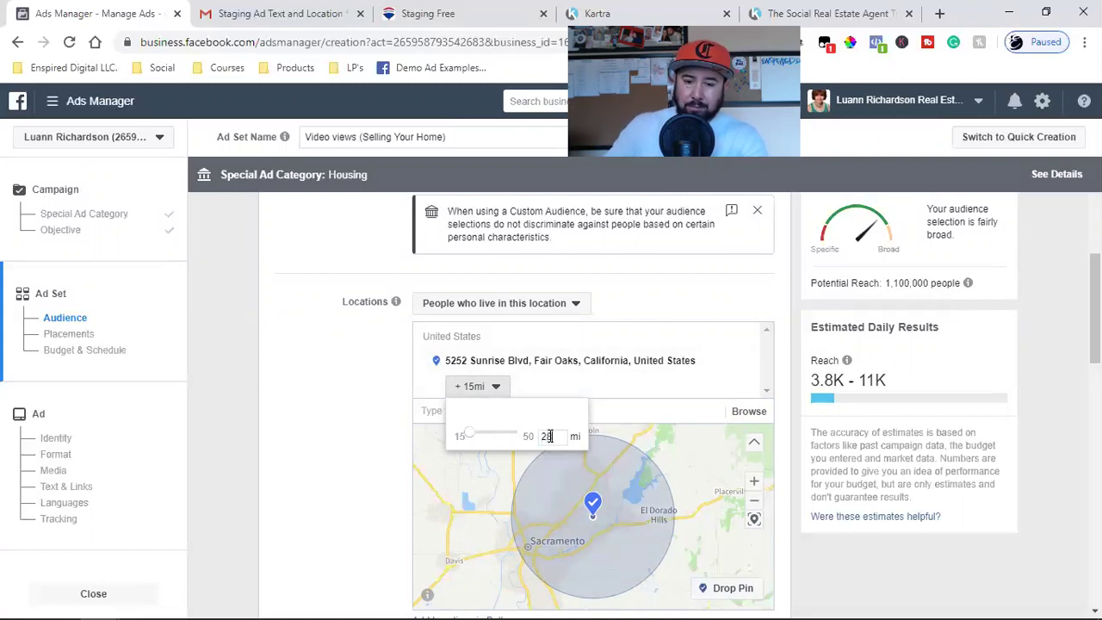
{"action": "left_click", "coordinate": [348, 423]}
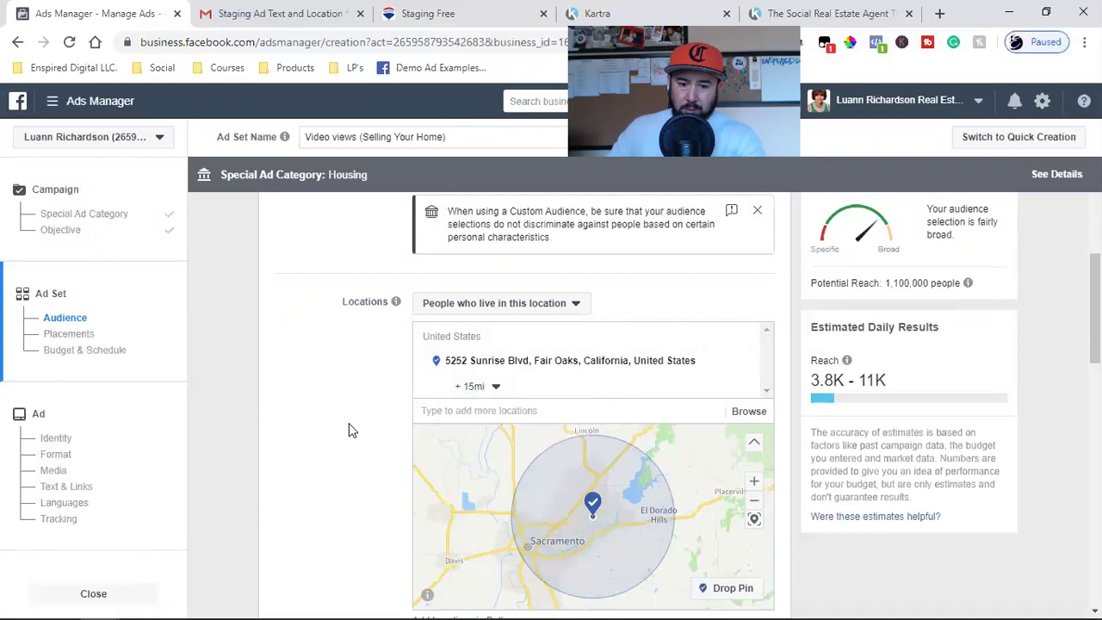
{"action": "left_click", "coordinate": [495, 388]}
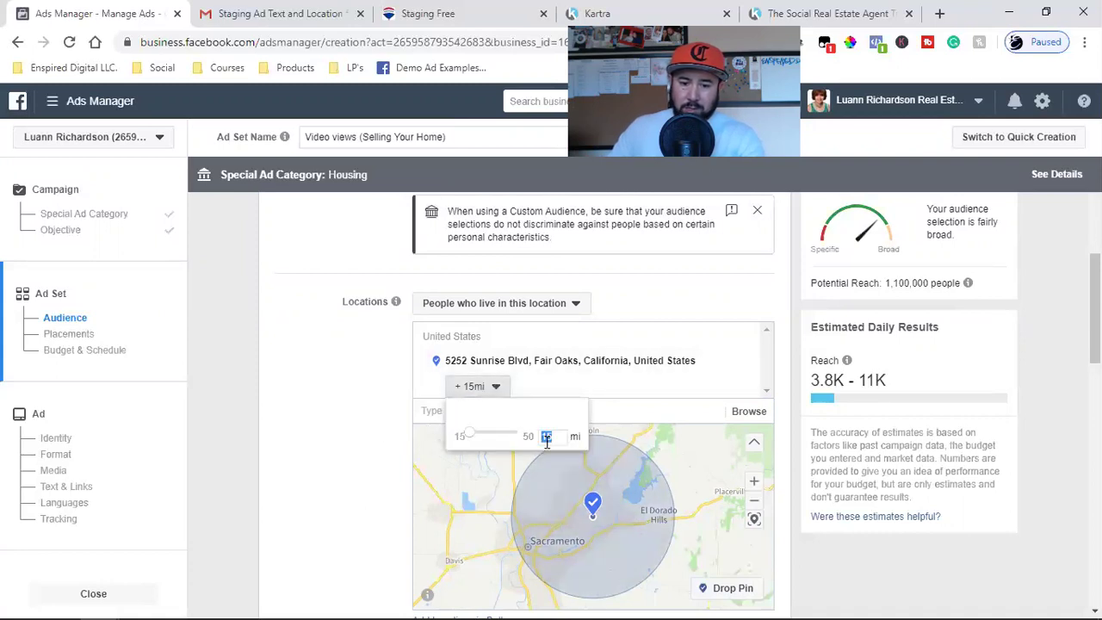
{"action": "type", "text": "20"}
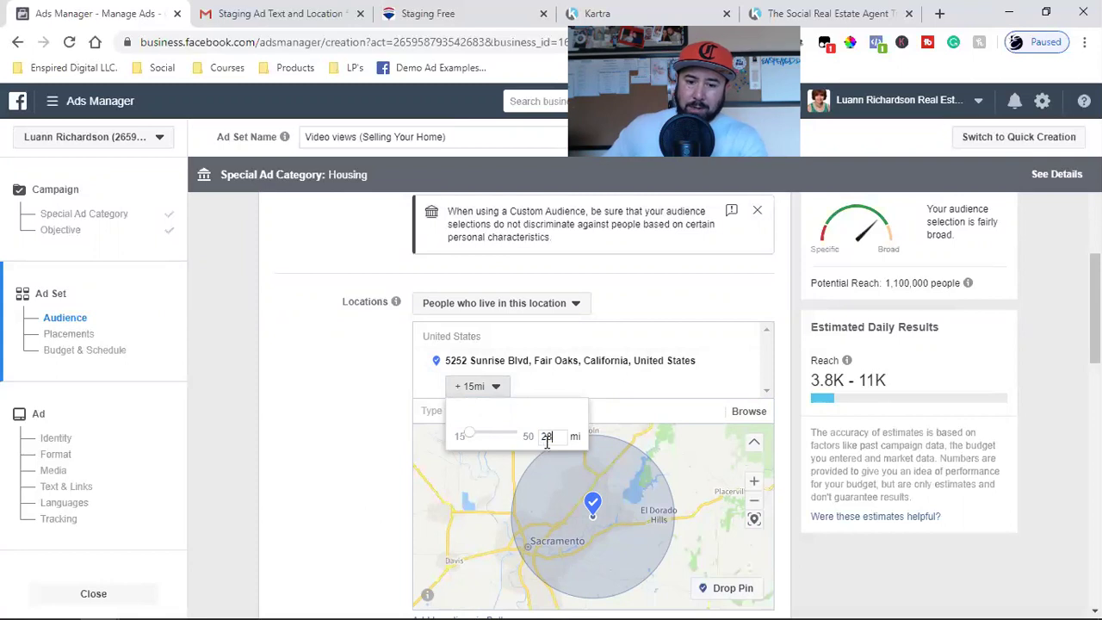
{"action": "type", "text": "8"}
{"action": "key", "text": "Return"}
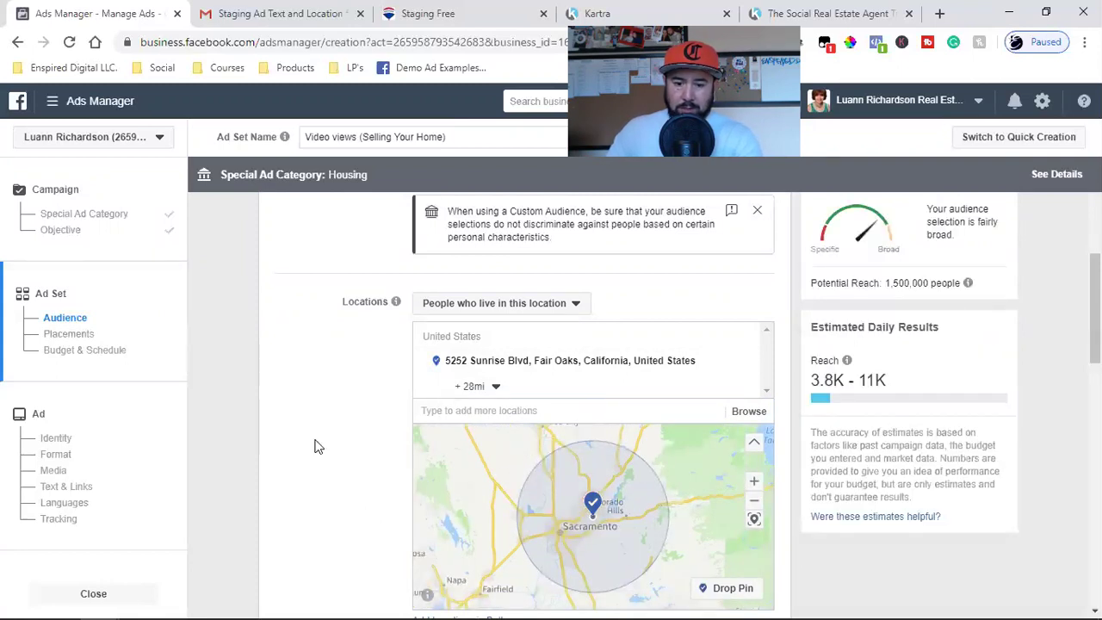
Open detailed targeting for editing and look at the suggested interests
{"action": "scroll", "coordinate": [315, 442], "scroll_direction": "down", "scroll_amount": 4}
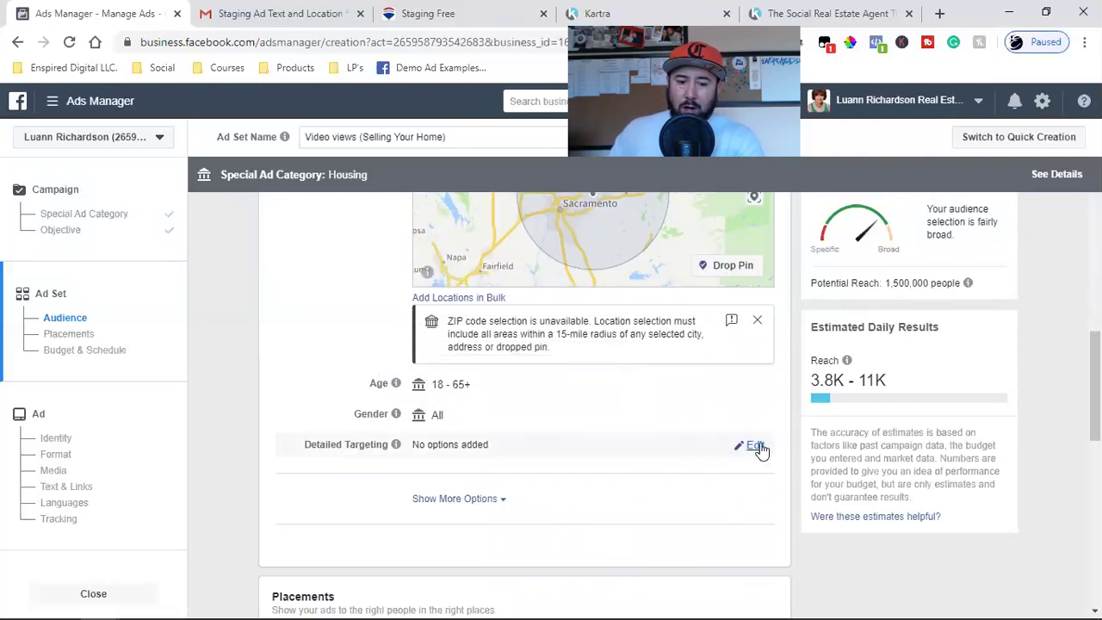
{"action": "left_click", "coordinate": [755, 446]}
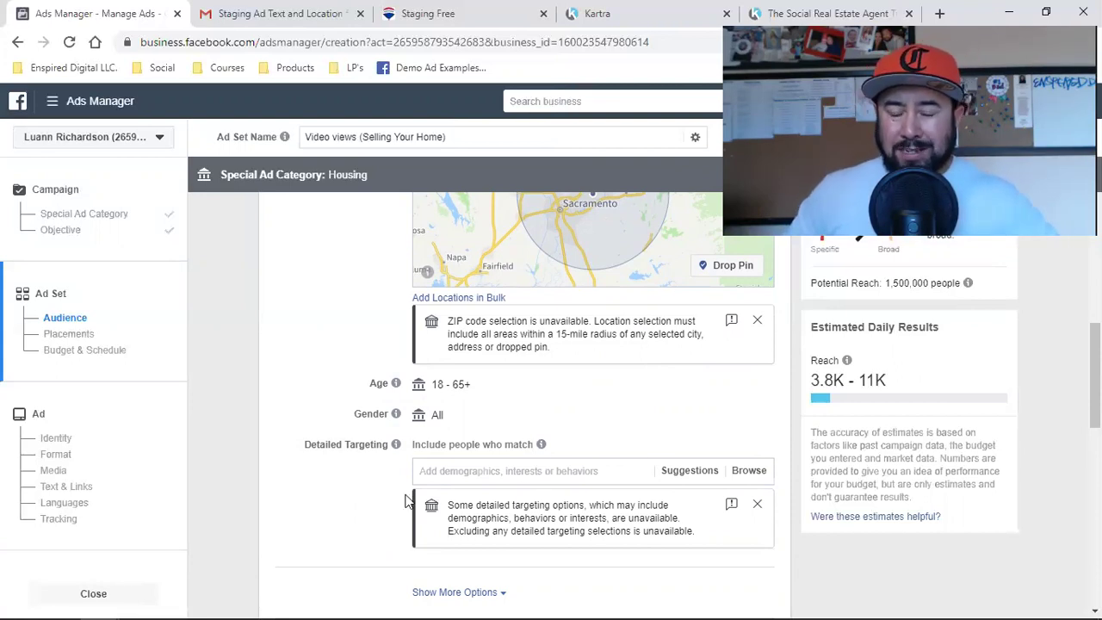
{"action": "left_click", "coordinate": [471, 475]}
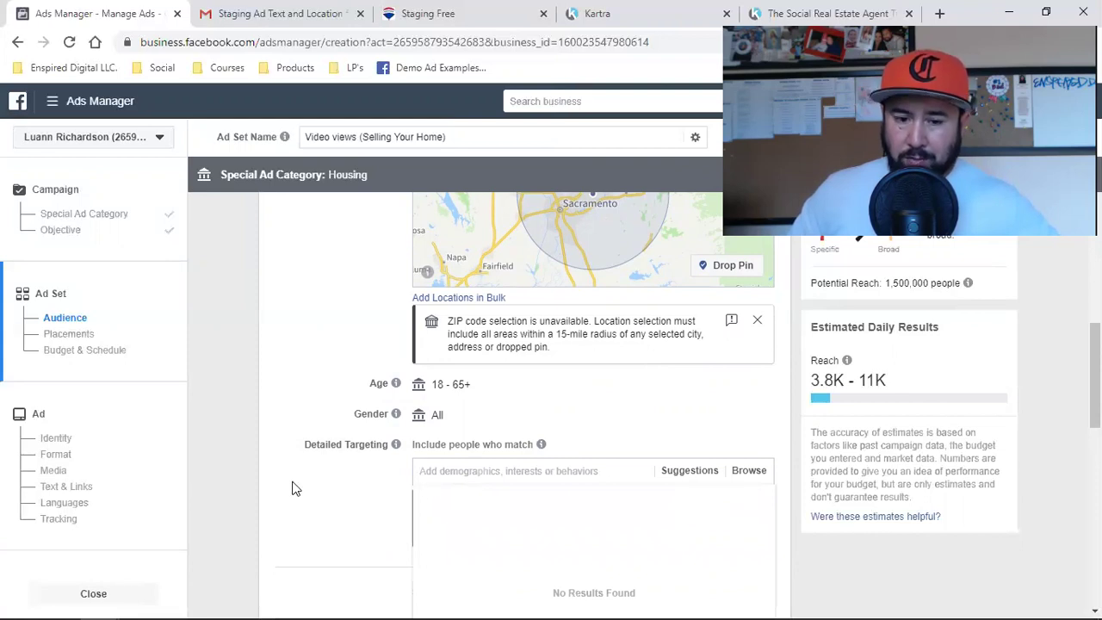
{"action": "left_click", "coordinate": [339, 480]}
{"action": "left_click", "coordinate": [681, 473]}
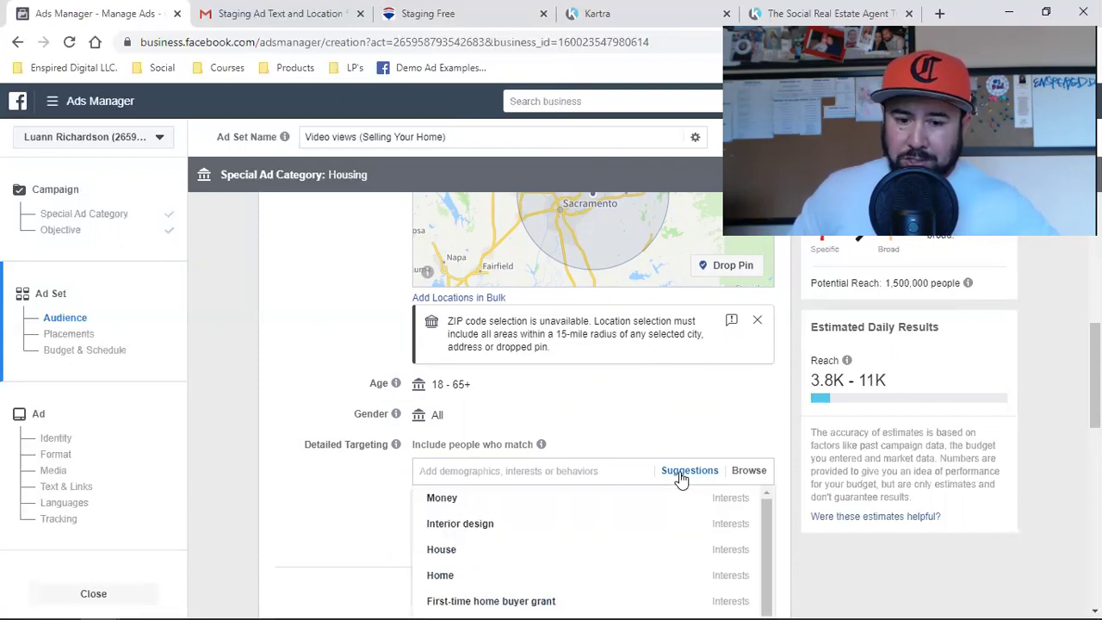
{"action": "left_click", "coordinate": [383, 522]}
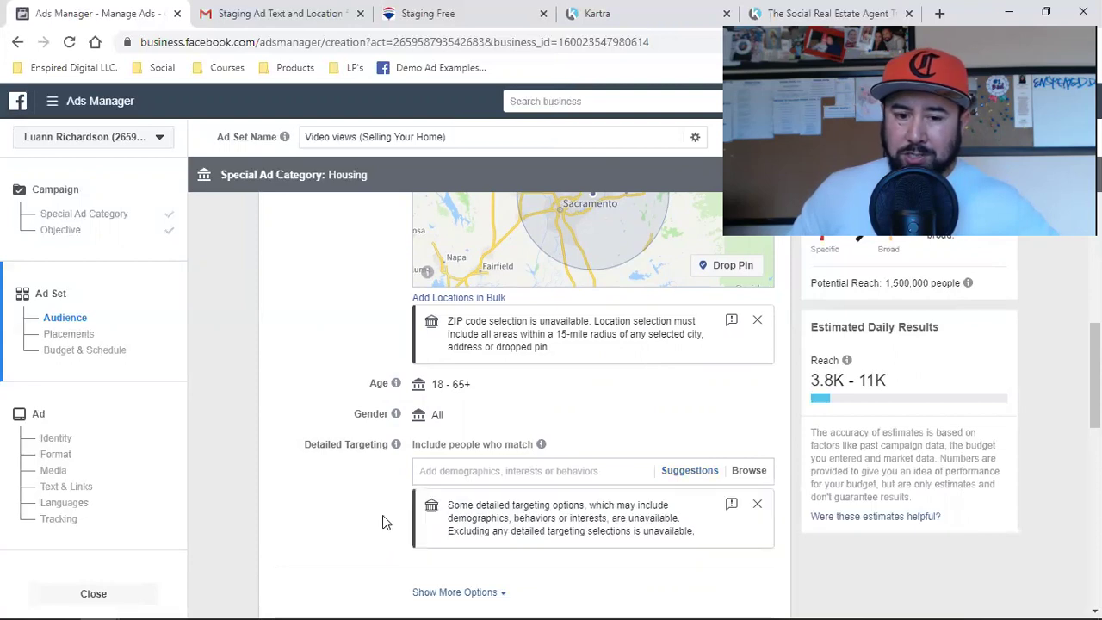
Try adding Zillow as a detailed targeting interest, and remove it from the audience again
{"action": "left_click", "coordinate": [490, 471]}
{"action": "type", "text": "zillow"}
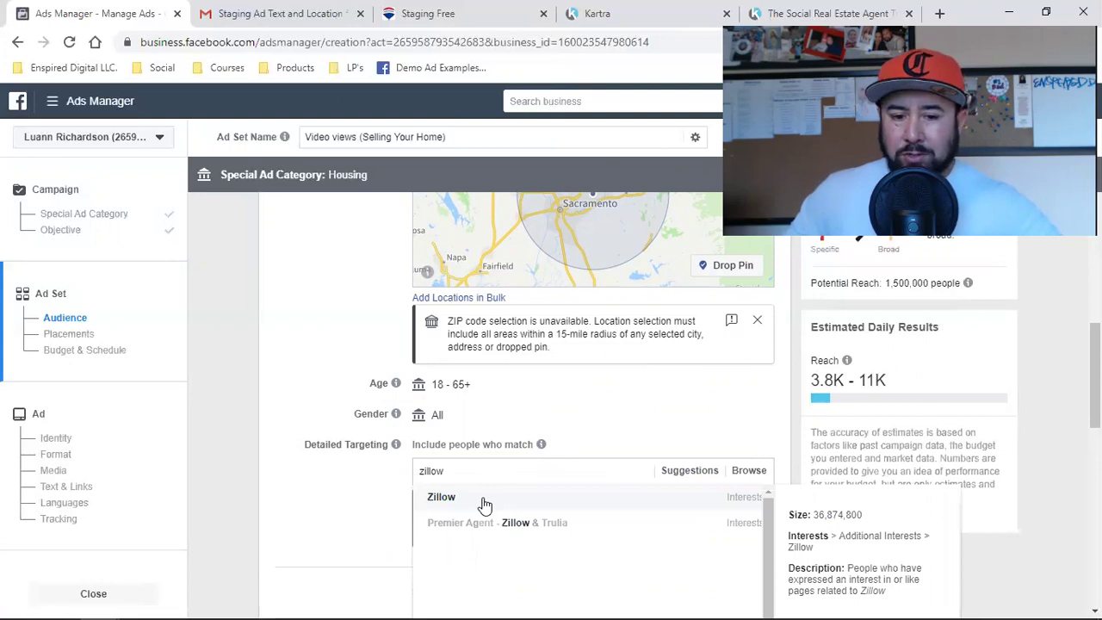
{"action": "left_click", "coordinate": [485, 504]}
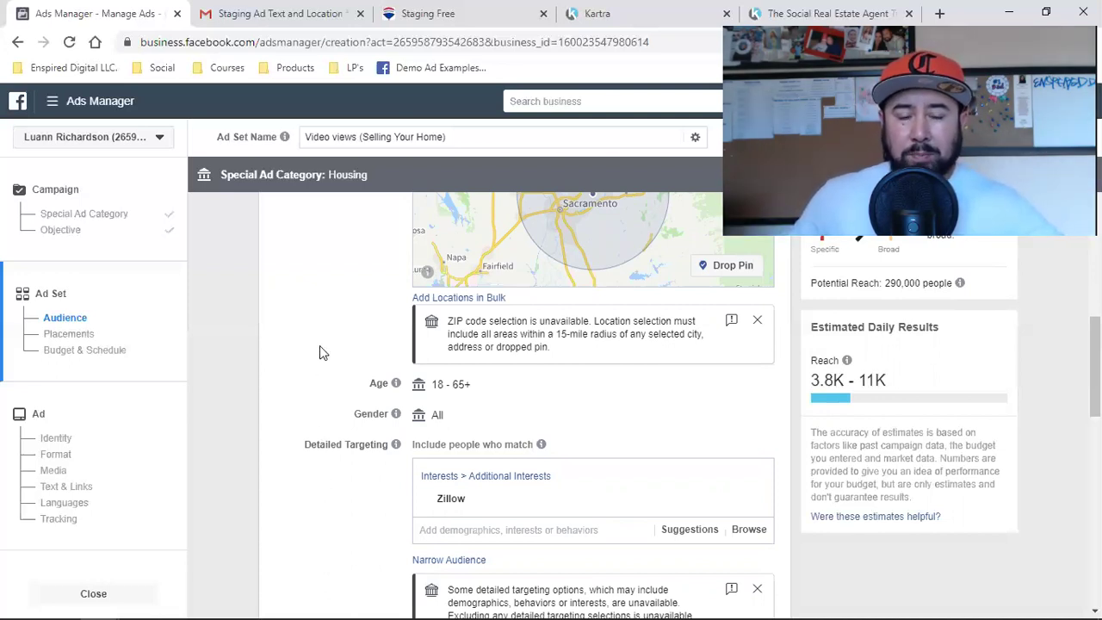
{"action": "mouse_move", "coordinate": [528, 503]}
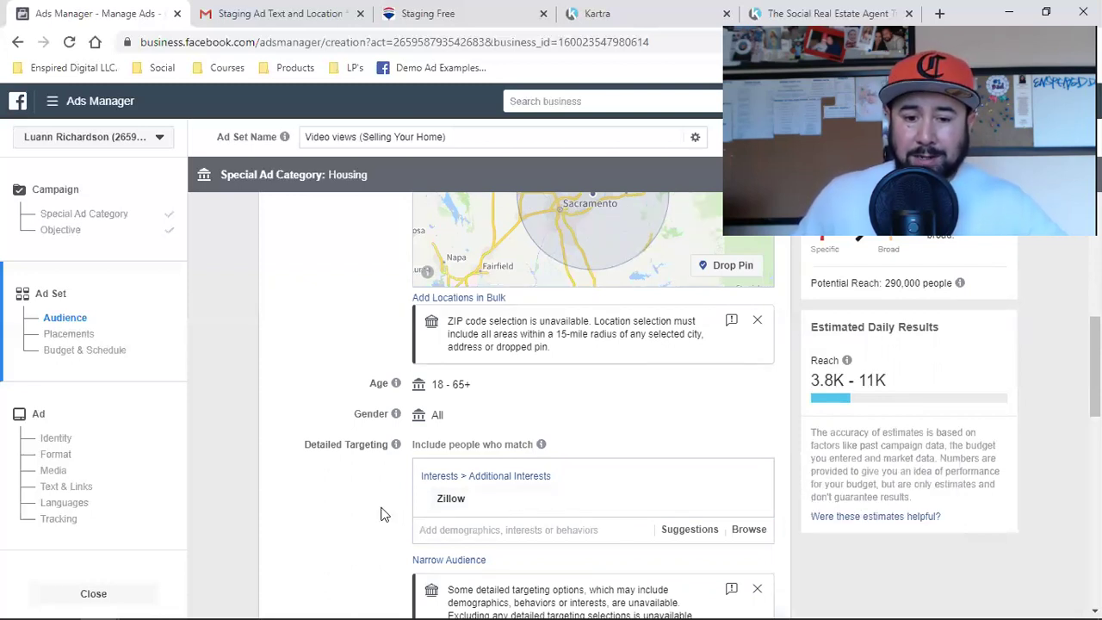
{"action": "mouse_move", "coordinate": [677, 500]}
{"action": "left_click", "coordinate": [752, 502]}
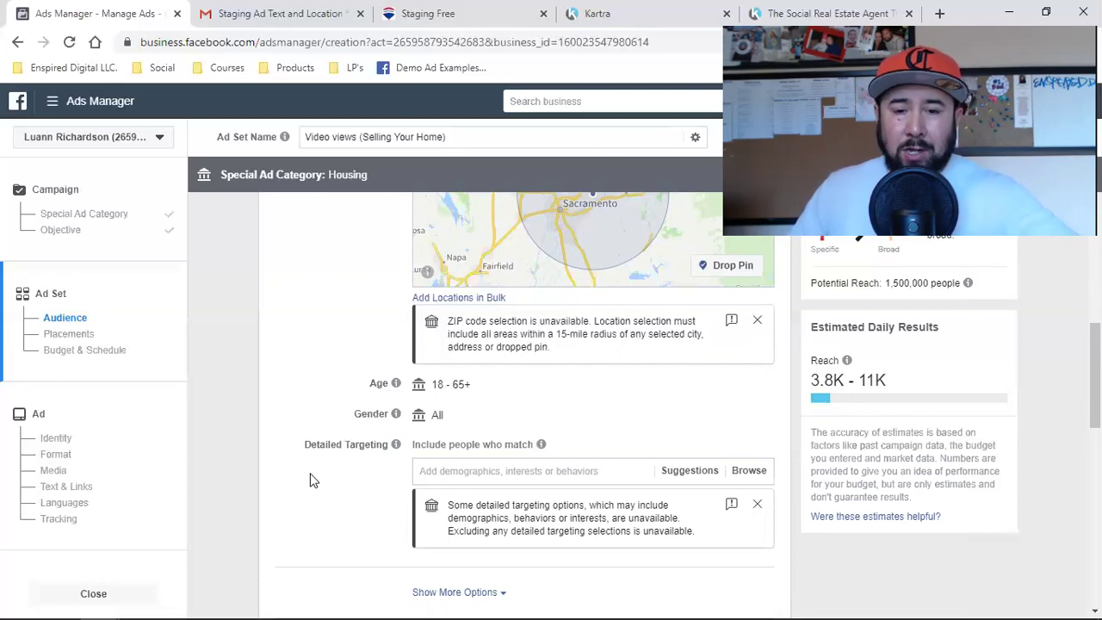
Reveal the additional audience options and set the connection type to exclude people who like your Page
{"action": "scroll", "coordinate": [312, 480], "scroll_direction": "up", "scroll_amount": 5}
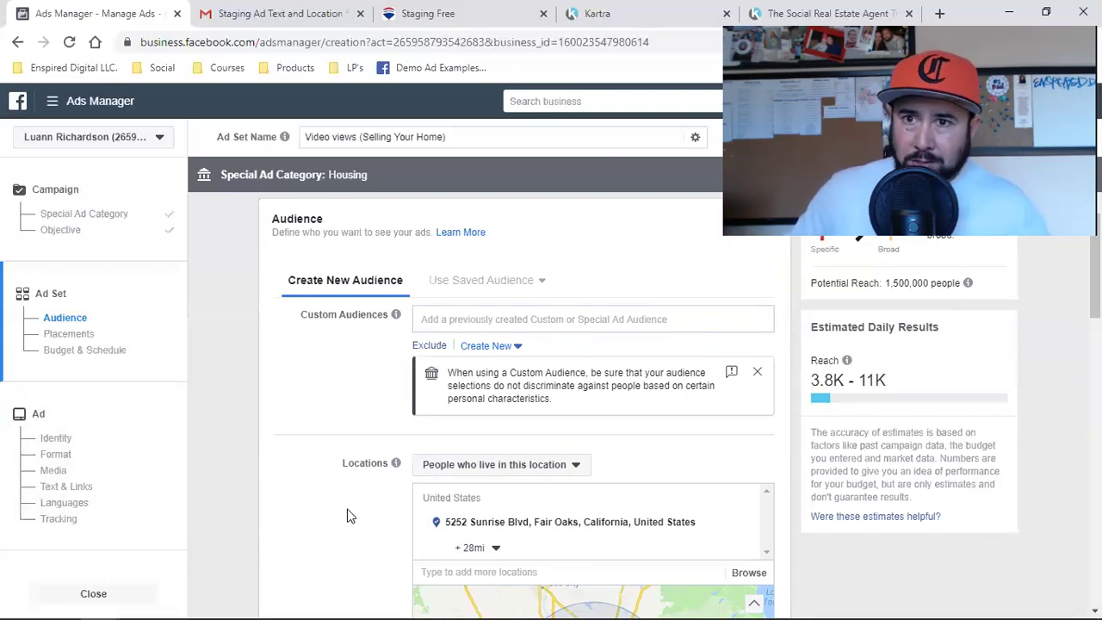
{"action": "scroll", "coordinate": [346, 516], "scroll_direction": "down", "scroll_amount": 2}
{"action": "scroll", "coordinate": [347, 514], "scroll_direction": "down", "scroll_amount": 2}
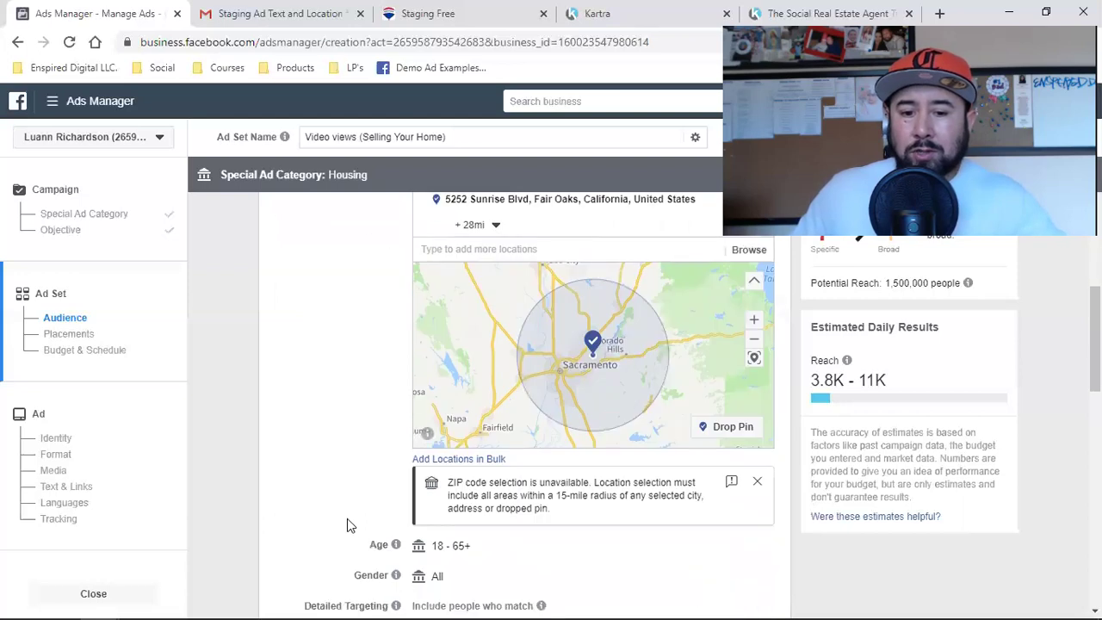
{"action": "scroll", "coordinate": [294, 506], "scroll_direction": "down", "scroll_amount": 2}
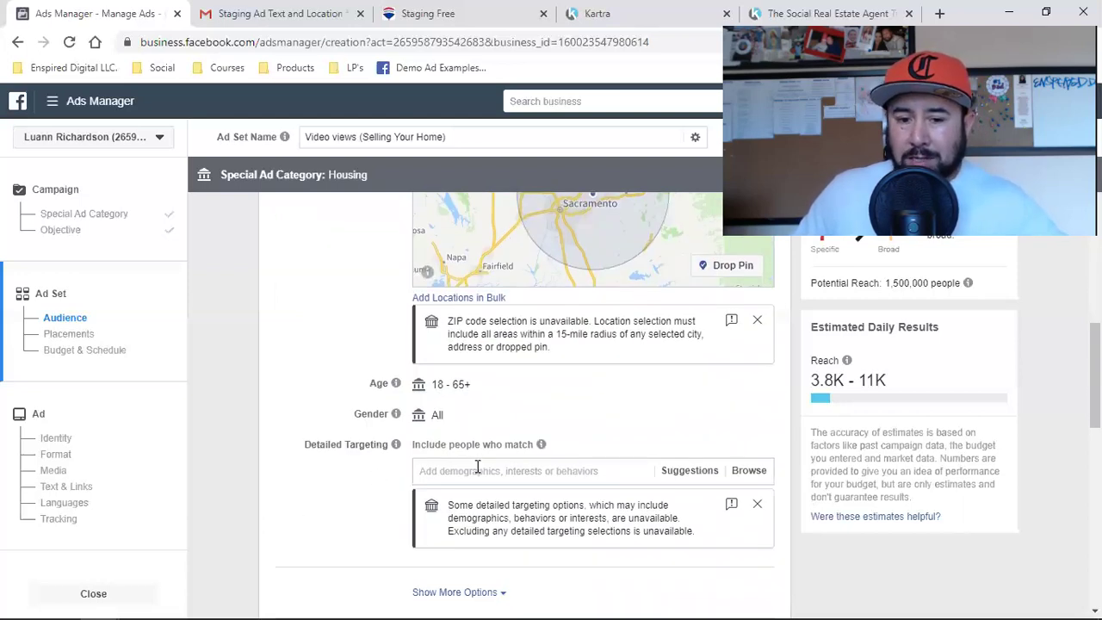
{"action": "scroll", "coordinate": [478, 465], "scroll_direction": "down", "scroll_amount": 2}
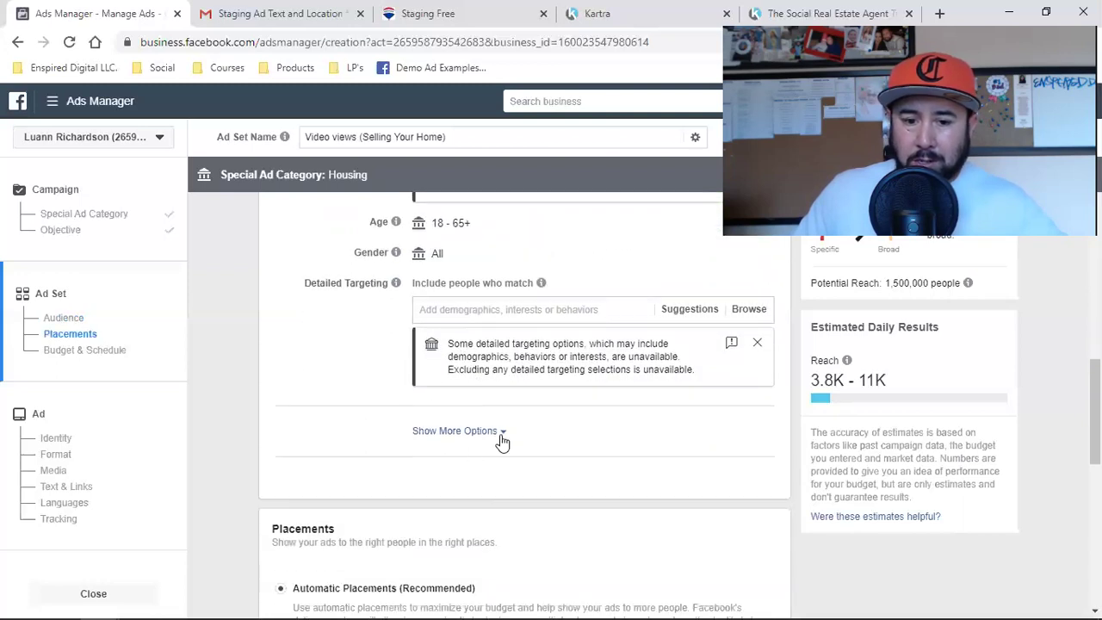
{"action": "left_click", "coordinate": [489, 438]}
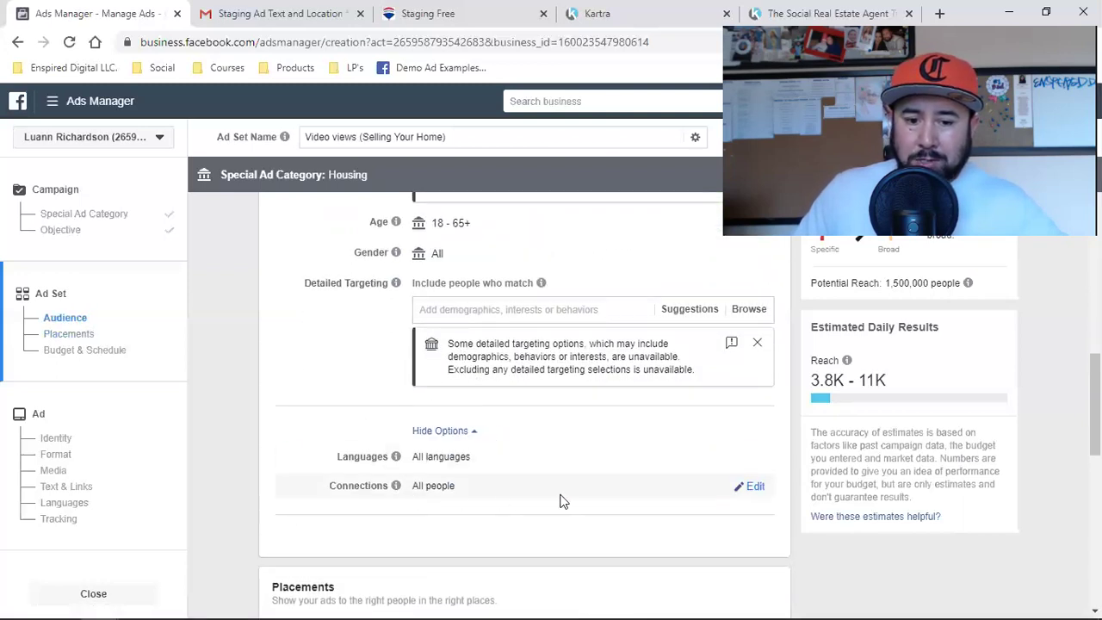
{"action": "left_click", "coordinate": [751, 486]}
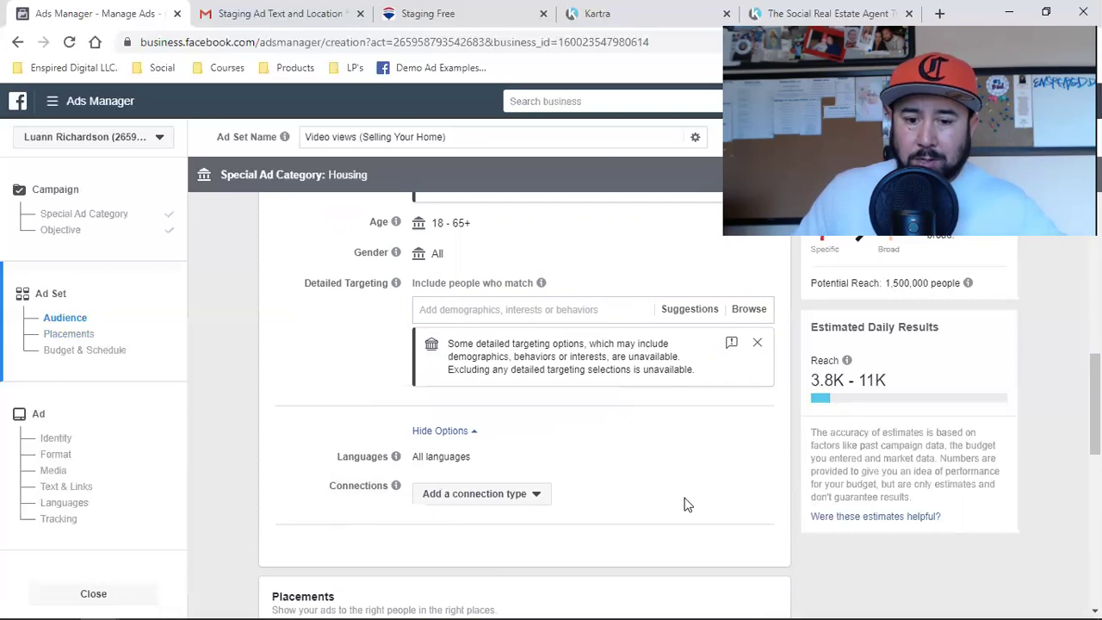
{"action": "left_click", "coordinate": [475, 494]}
{"action": "left_click", "coordinate": [467, 366]}
Choose the client's Real Estate Team page, not the LLC one, as the Page whose fans are excluded
{"action": "scroll", "coordinate": [297, 389], "scroll_direction": "down", "scroll_amount": 2}
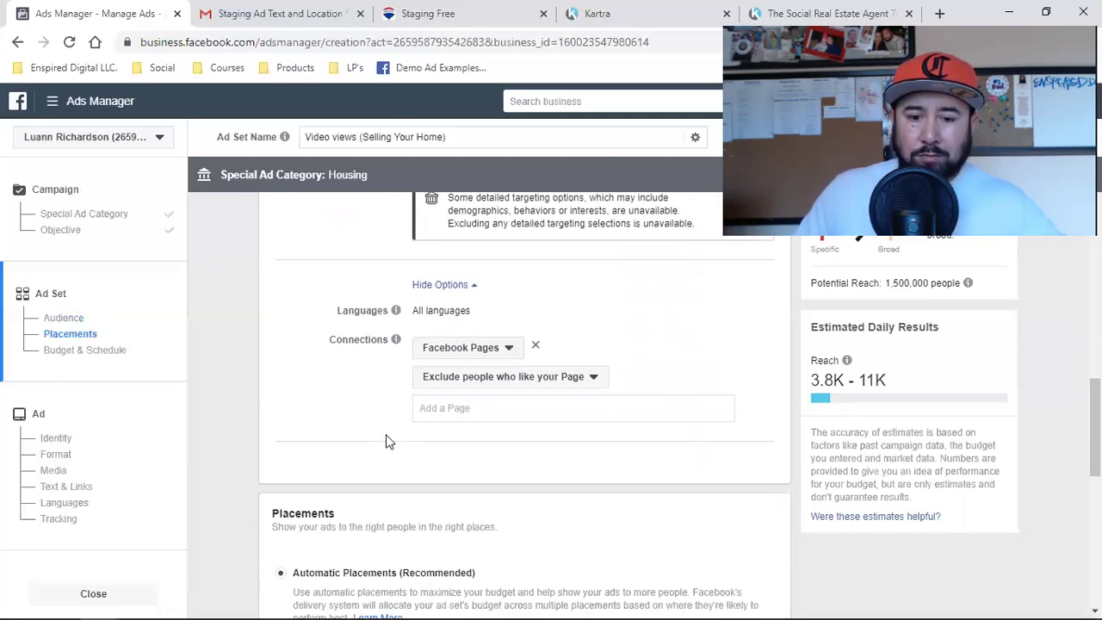
{"action": "left_click", "coordinate": [512, 391]}
{"action": "type", "text": "l"}
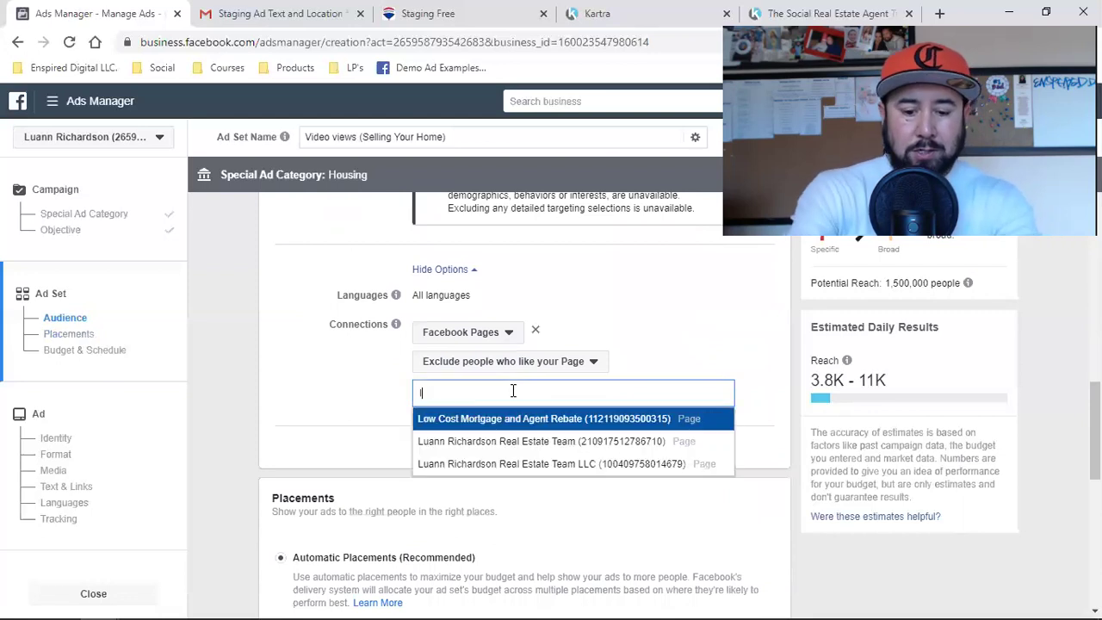
{"action": "type", "text": "u"}
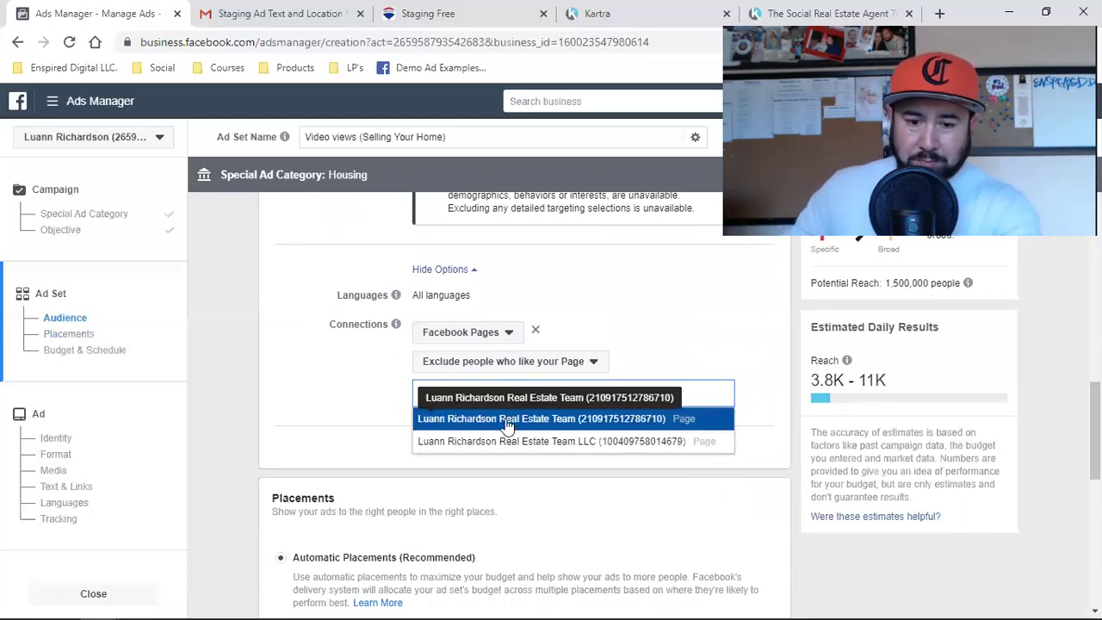
{"action": "left_click", "coordinate": [507, 419]}
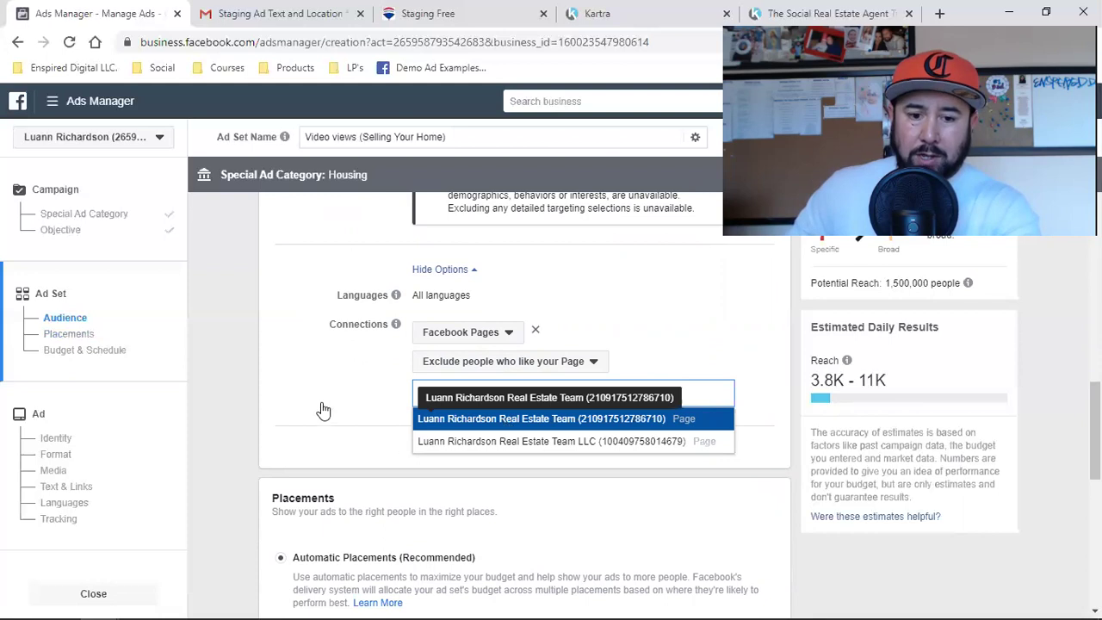
{"action": "left_click", "coordinate": [319, 381]}
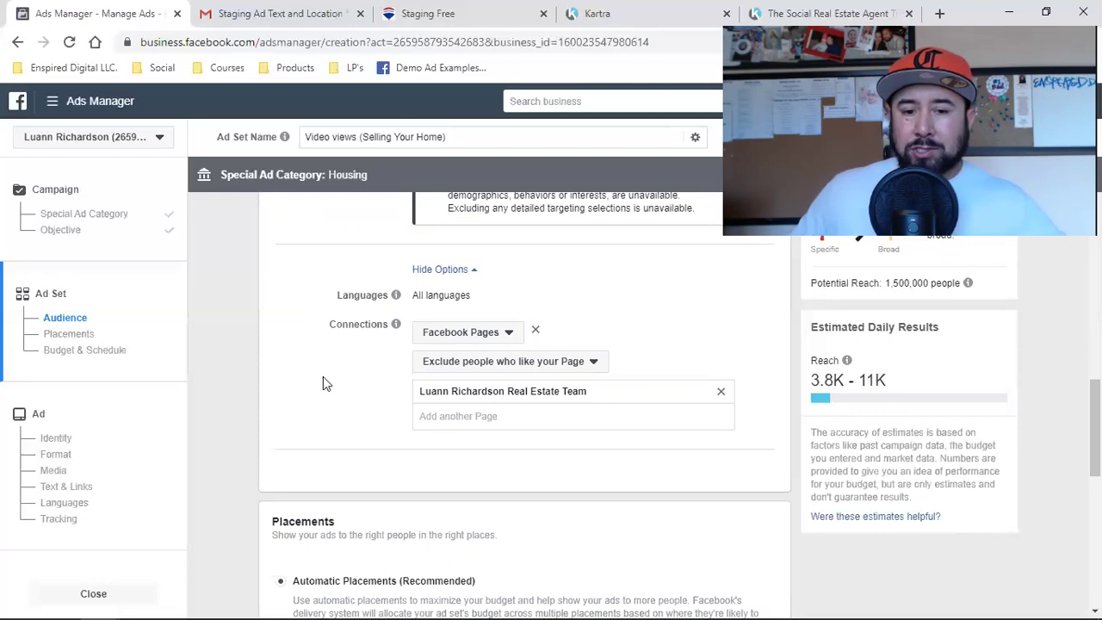
Switch the ad set to manually edited placements and remove Instagram from the platforms
{"action": "scroll", "coordinate": [321, 383], "scroll_direction": "up", "scroll_amount": 2}
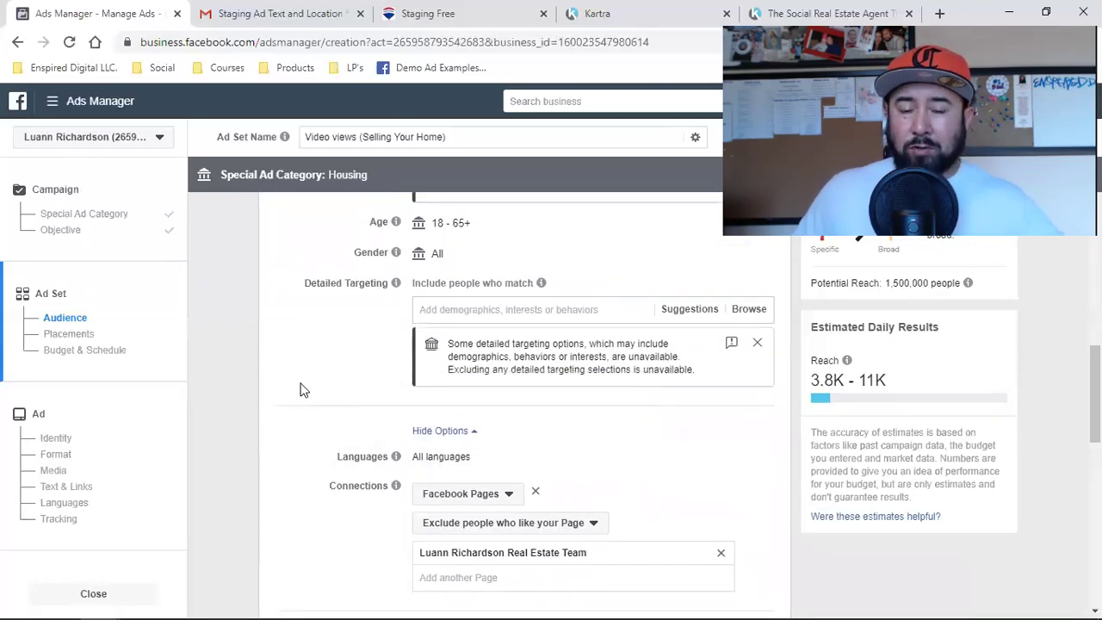
{"action": "scroll", "coordinate": [301, 390], "scroll_direction": "up", "scroll_amount": 2}
{"action": "scroll", "coordinate": [318, 413], "scroll_direction": "down", "scroll_amount": 4}
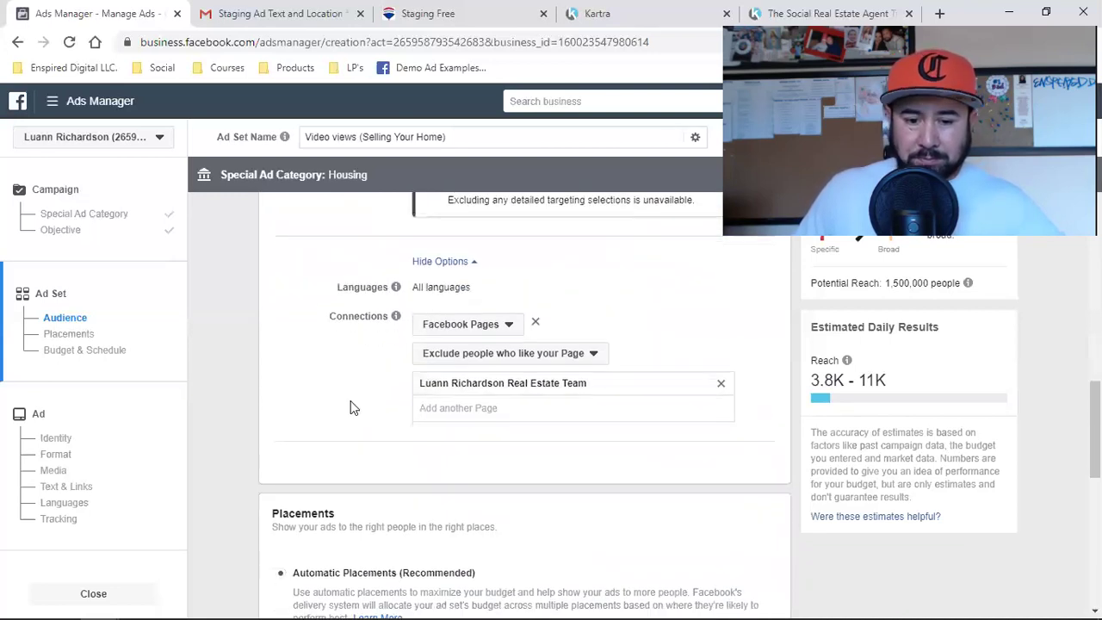
{"action": "scroll", "coordinate": [350, 400], "scroll_direction": "down", "scroll_amount": 2}
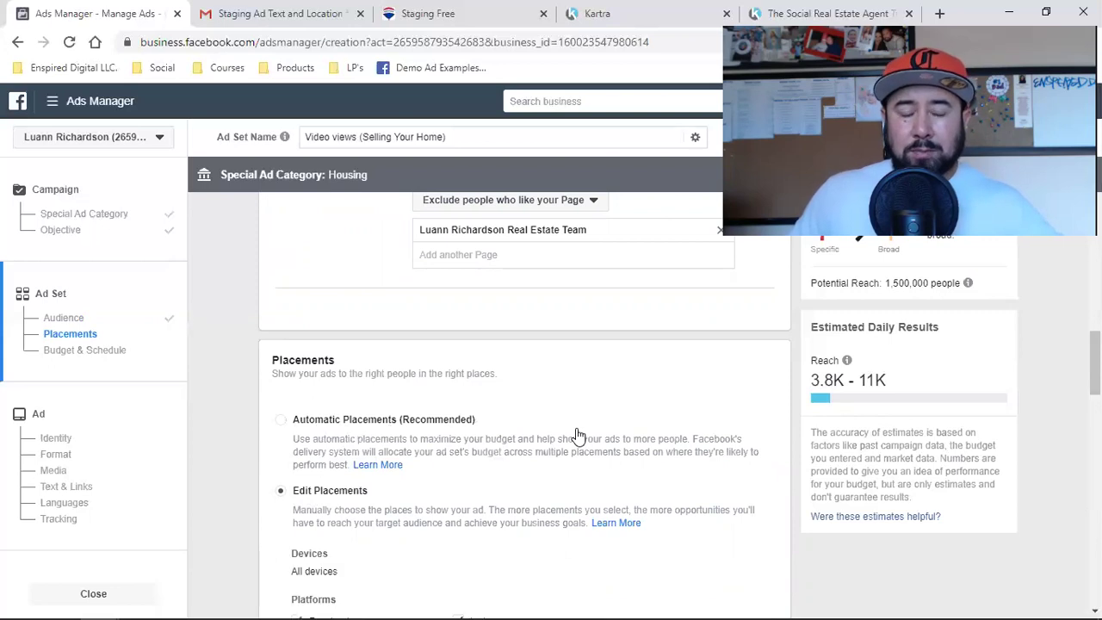
{"action": "scroll", "coordinate": [577, 434], "scroll_direction": "down", "scroll_amount": 2}
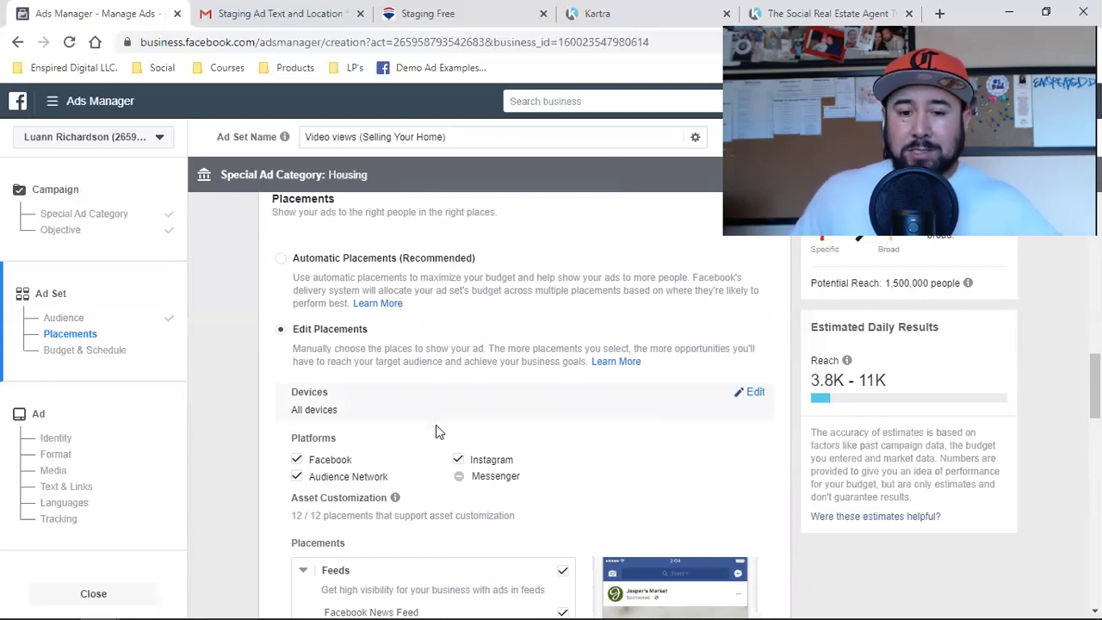
{"action": "left_click", "coordinate": [459, 461]}
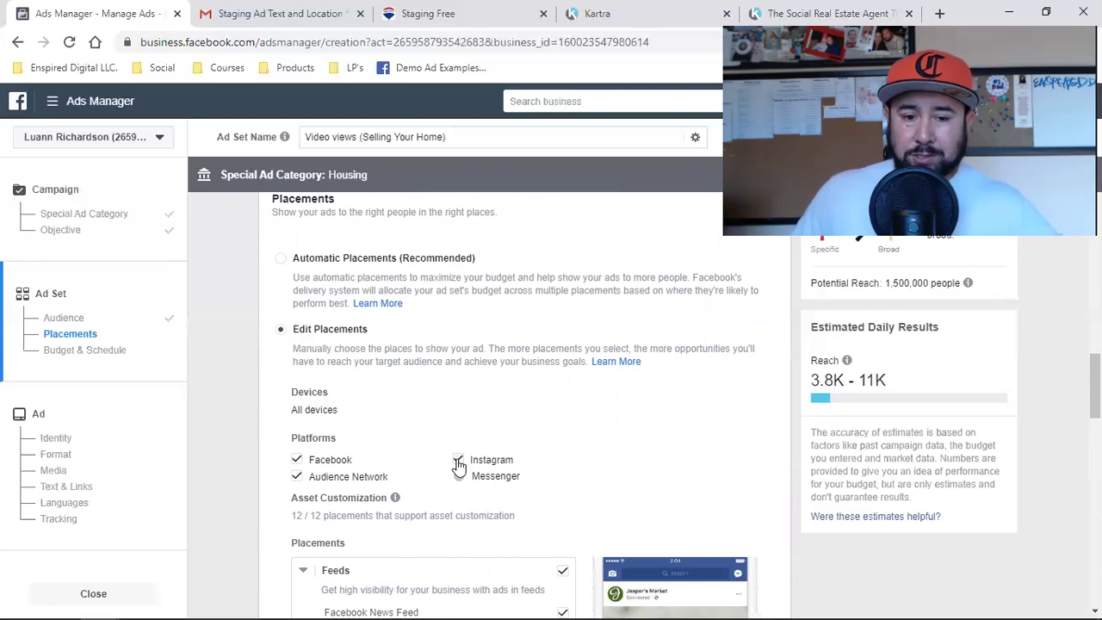
{"action": "left_click", "coordinate": [459, 461]}
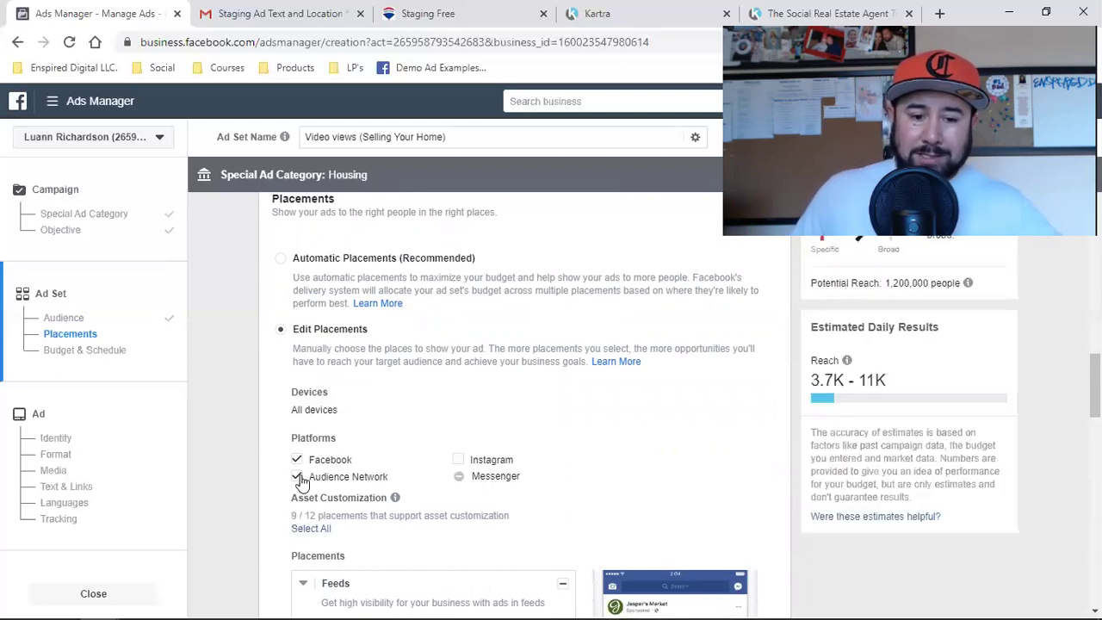
Remove Audience Network from the ad set's placement platforms
{"action": "scroll", "coordinate": [533, 433], "scroll_direction": "down", "scroll_amount": 2}
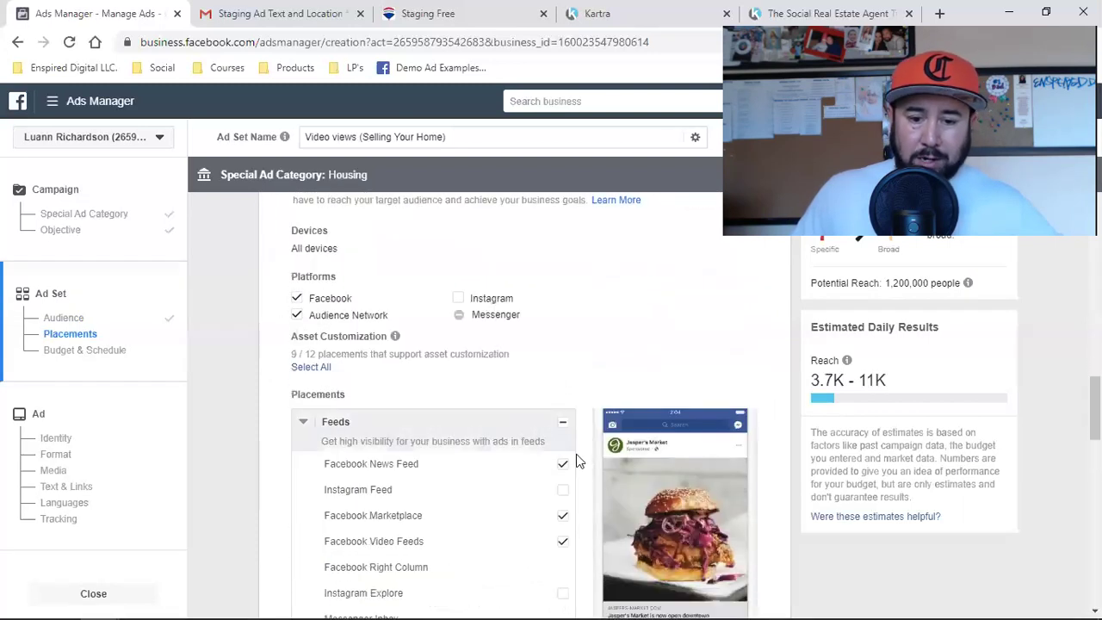
{"action": "left_click", "coordinate": [297, 316]}
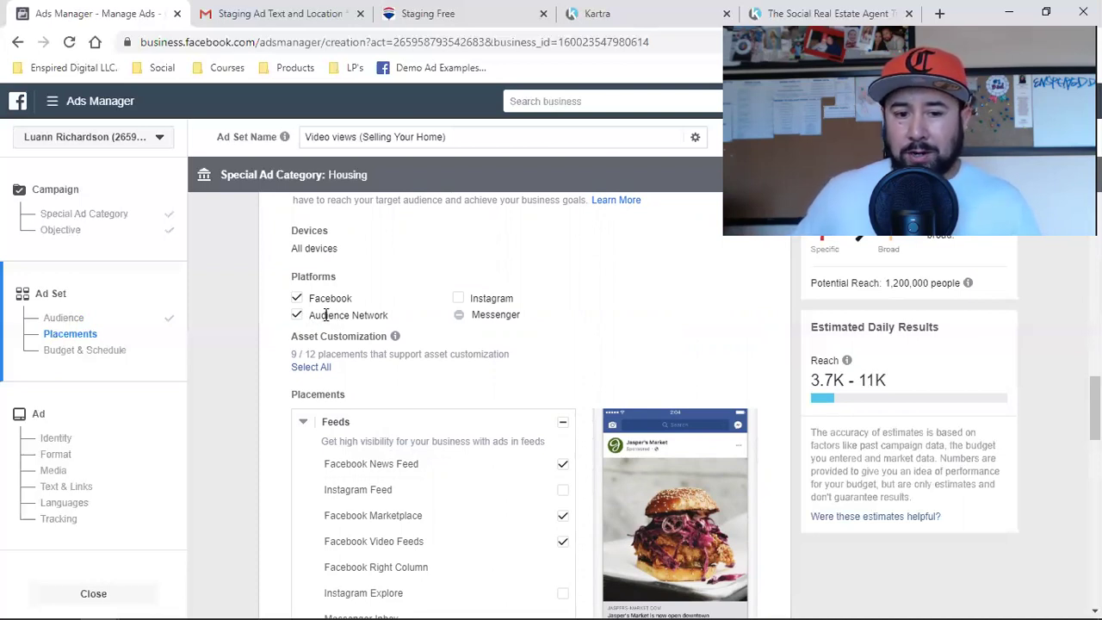
{"action": "double_click", "coordinate": [327, 315]}
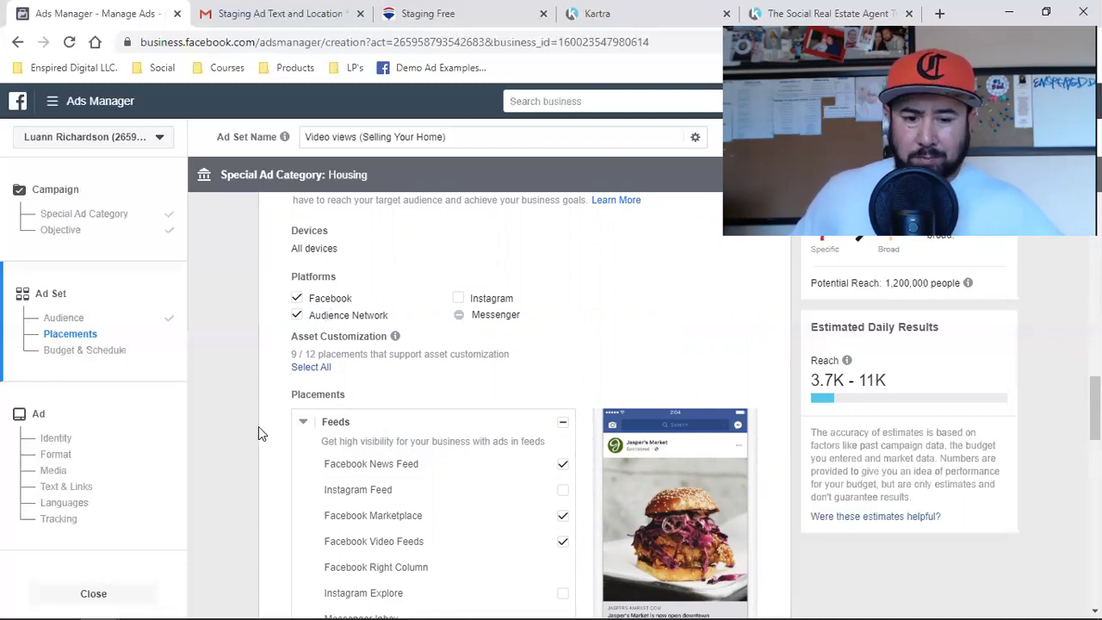
{"action": "left_click", "coordinate": [297, 316]}
{"action": "left_click", "coordinate": [297, 316]}
{"action": "left_click", "coordinate": [297, 319]}
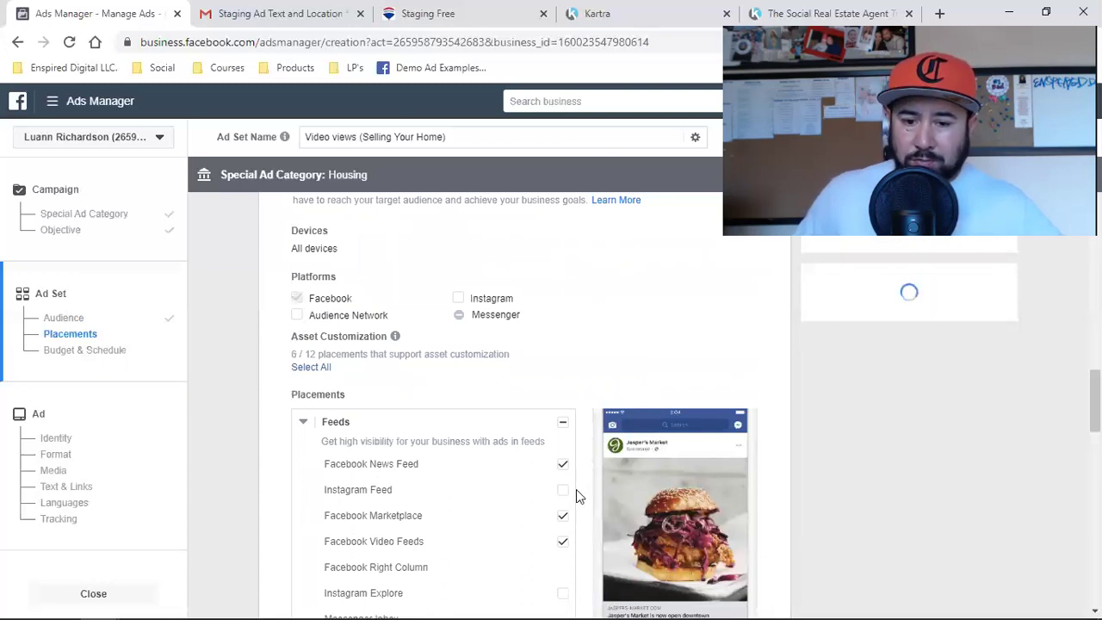
Exclude the In-Article placement, and enable Audience Network Rewarded Videos and Audience Network In-Stream Videos
{"action": "scroll", "coordinate": [575, 489], "scroll_direction": "down", "scroll_amount": 2}
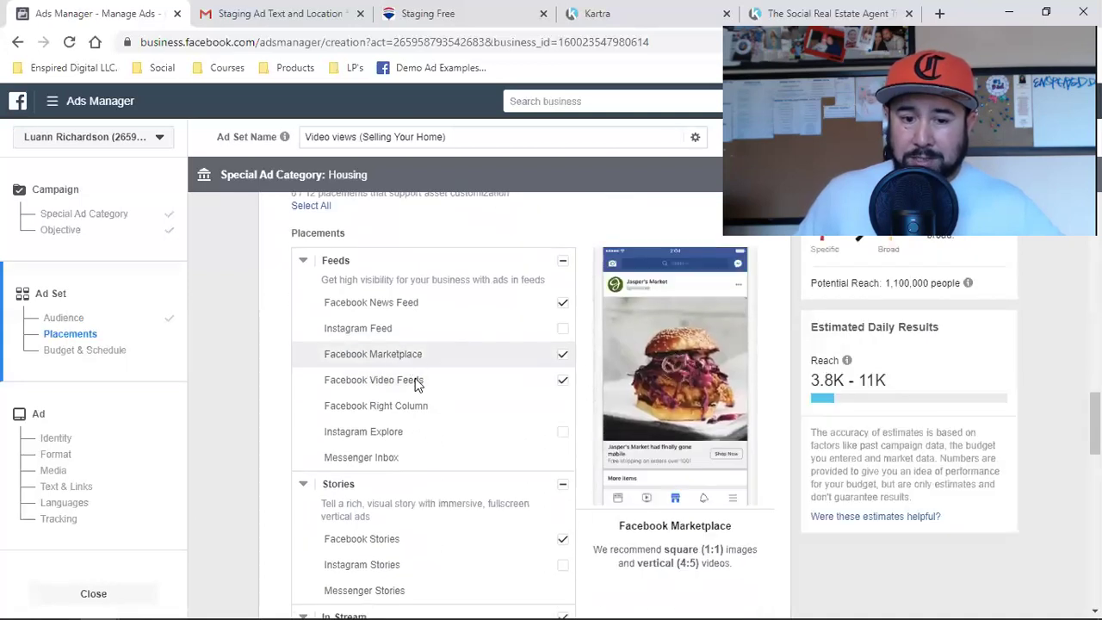
{"action": "scroll", "coordinate": [590, 491], "scroll_direction": "down", "scroll_amount": 2}
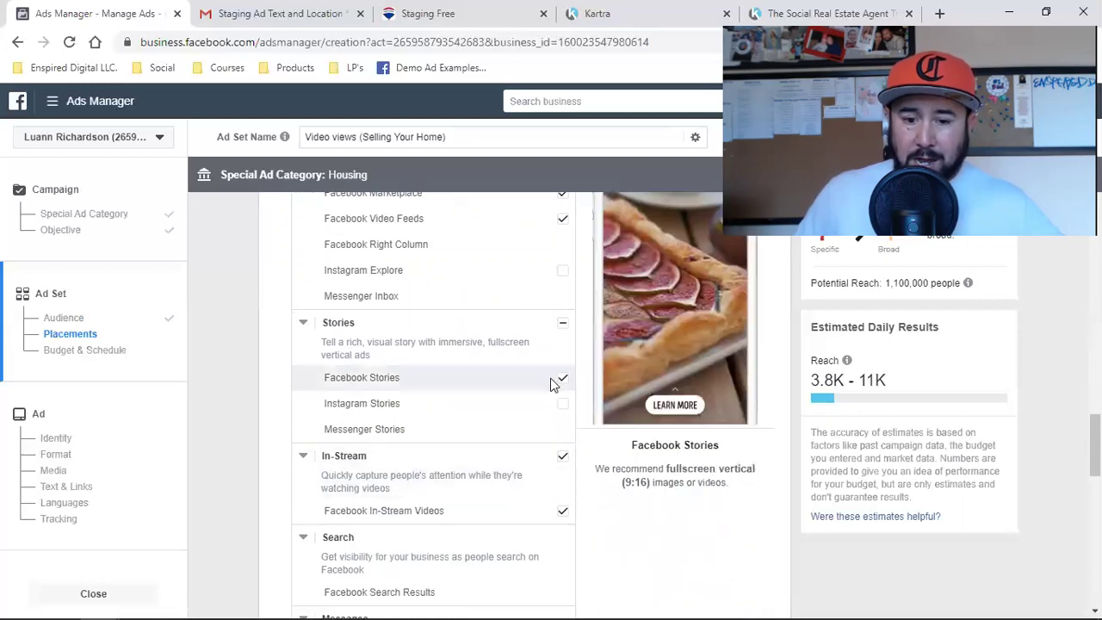
{"action": "scroll", "coordinate": [550, 514], "scroll_direction": "down", "scroll_amount": 2}
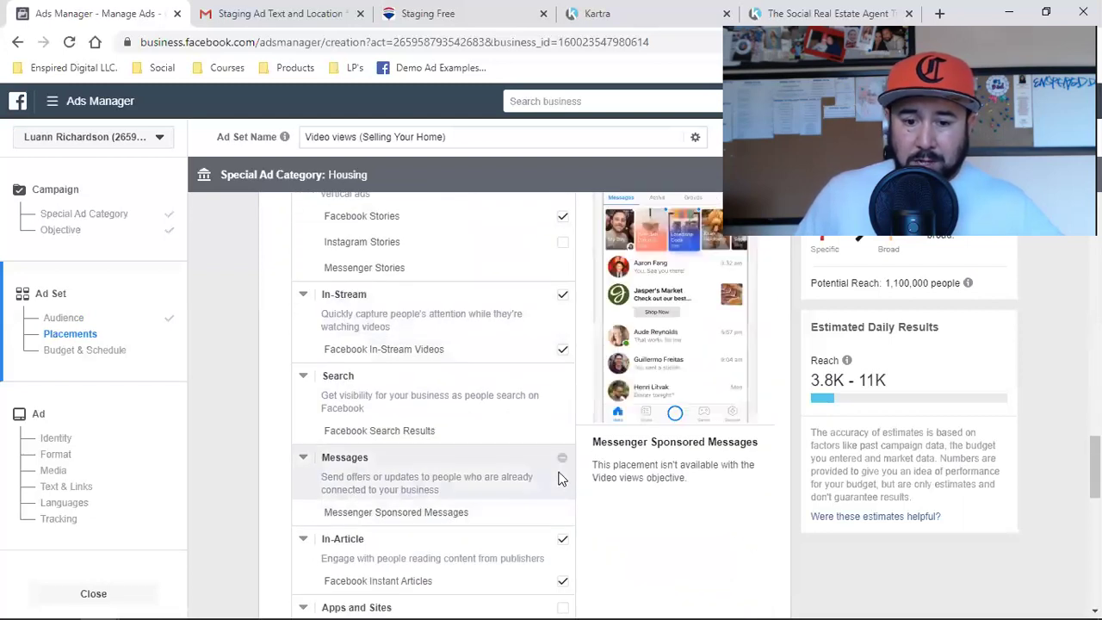
{"action": "scroll", "coordinate": [558, 482], "scroll_direction": "down", "scroll_amount": 2}
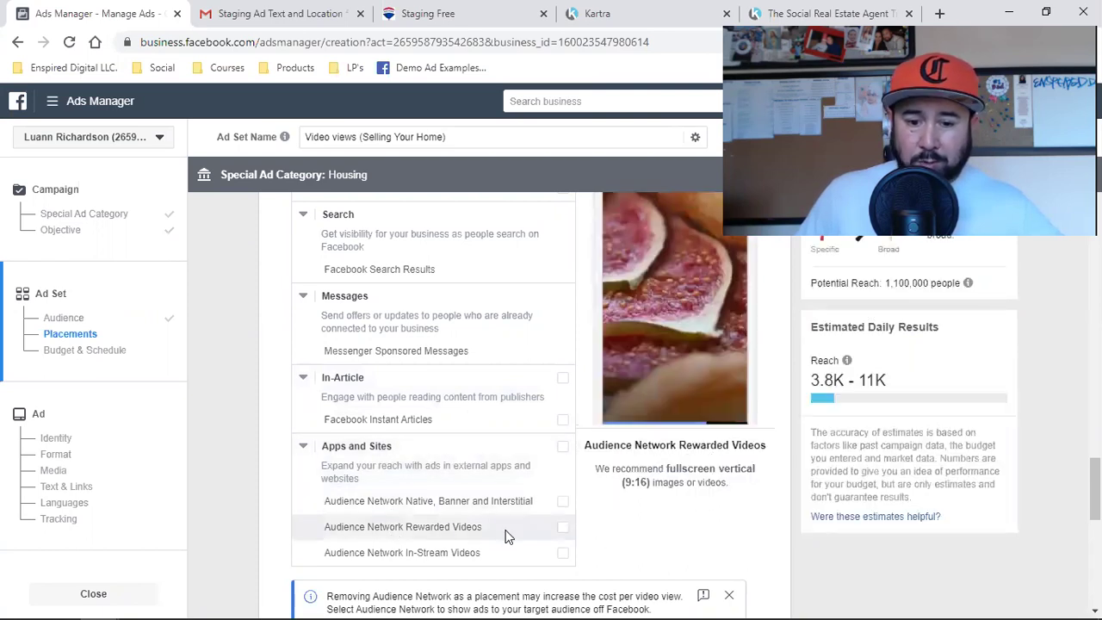
{"action": "left_click", "coordinate": [563, 533]}
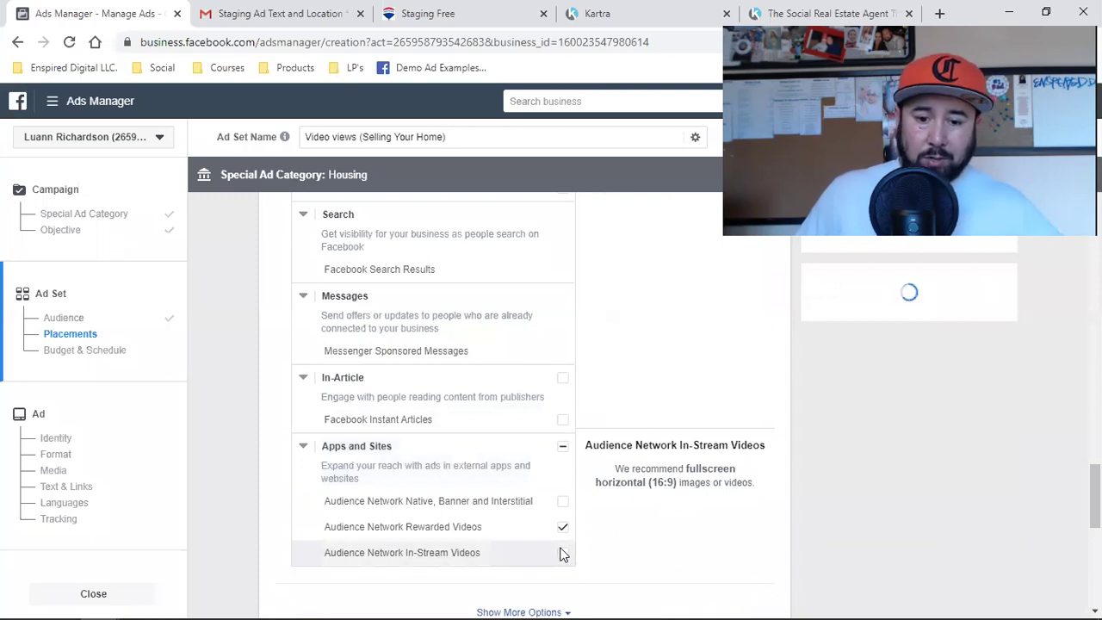
{"action": "left_click", "coordinate": [562, 552]}
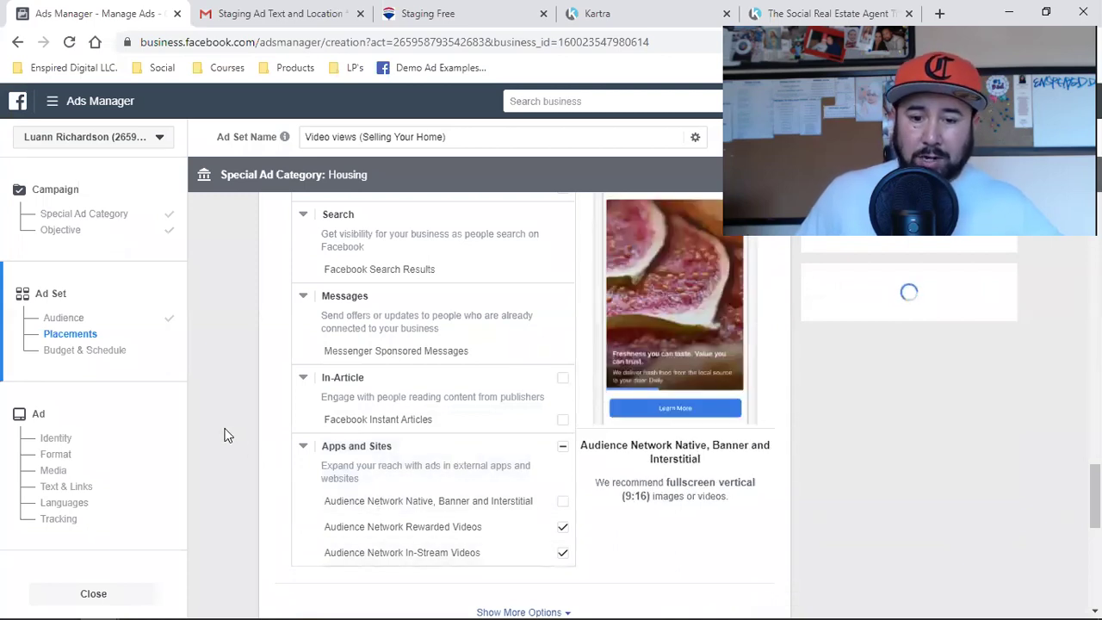
{"action": "scroll", "coordinate": [226, 436], "scroll_direction": "up", "scroll_amount": 5}
{"action": "scroll", "coordinate": [227, 435], "scroll_direction": "up", "scroll_amount": 1}
{"action": "scroll", "coordinate": [226, 436], "scroll_direction": "down", "scroll_amount": 2}
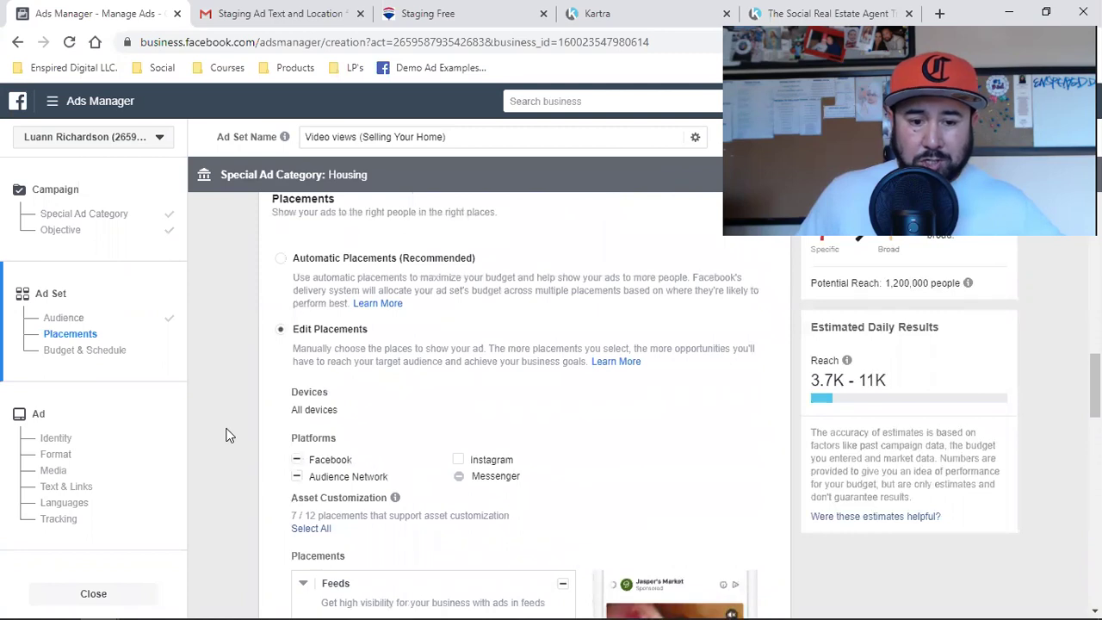
{"action": "scroll", "coordinate": [226, 436], "scroll_direction": "down", "scroll_amount": 2}
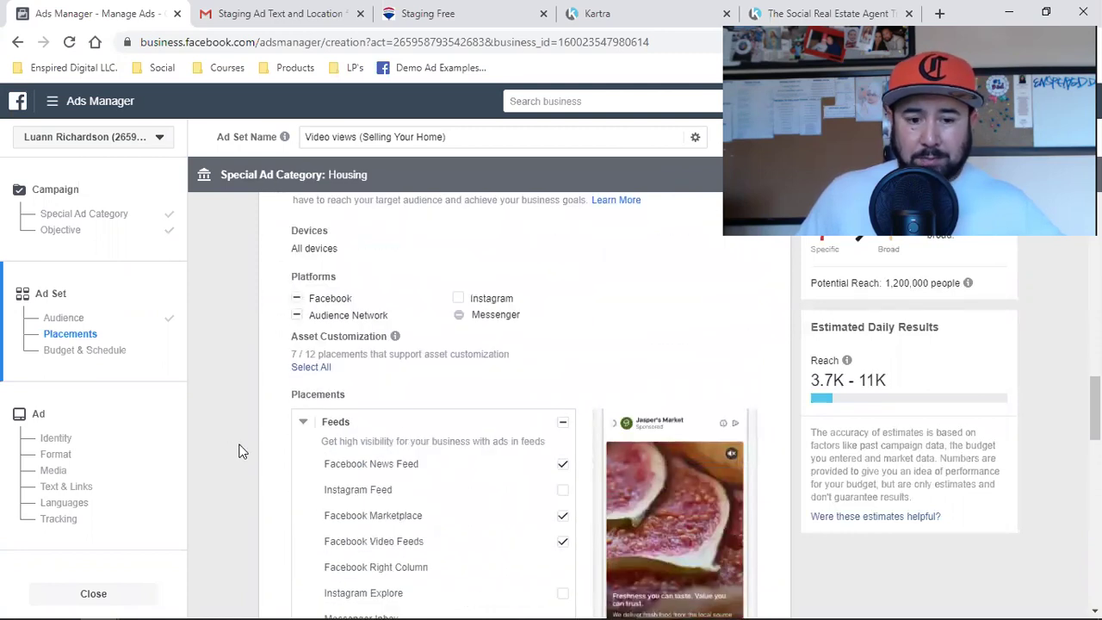
Set the ad set's daily budget to $84.00
{"action": "scroll", "coordinate": [241, 451], "scroll_direction": "down", "scroll_amount": 10}
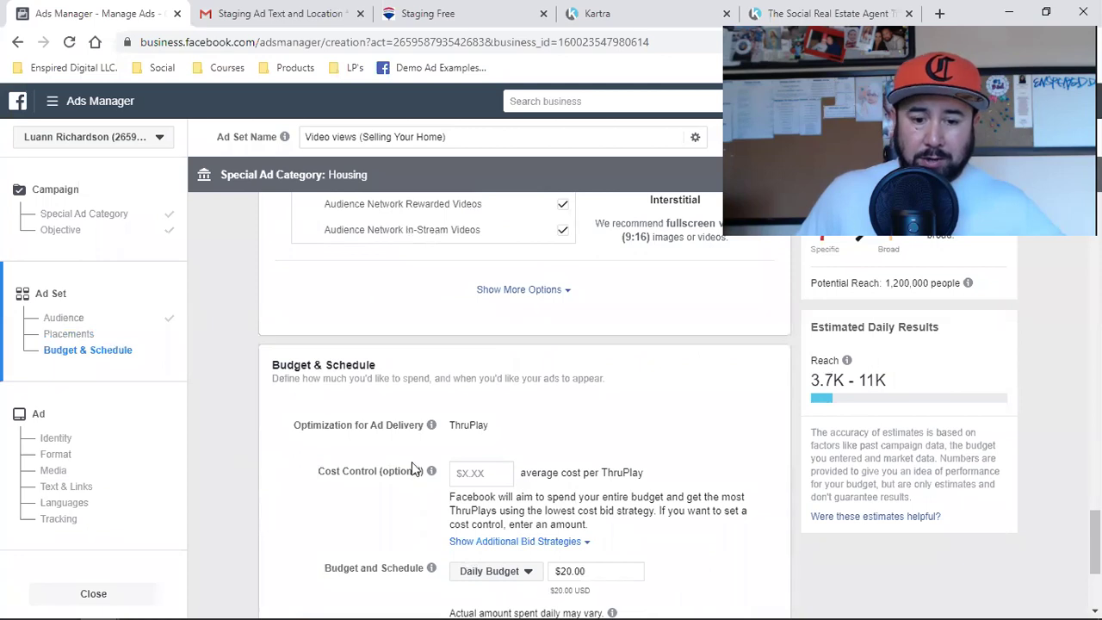
{"action": "scroll", "coordinate": [646, 437], "scroll_direction": "down", "scroll_amount": 2}
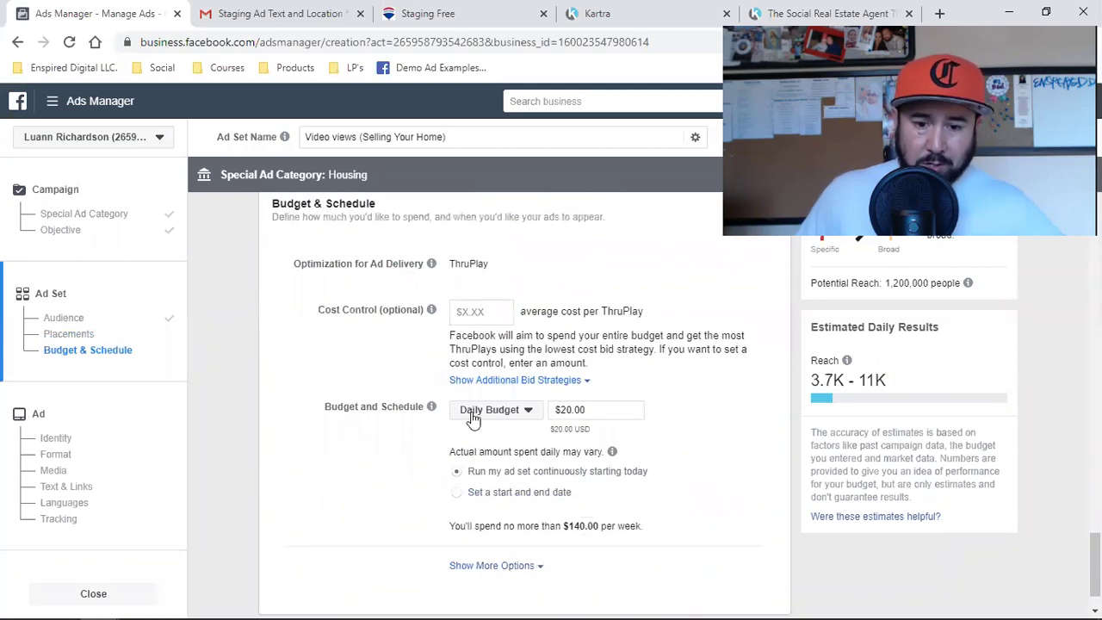
{"action": "triple_click", "coordinate": [573, 409]}
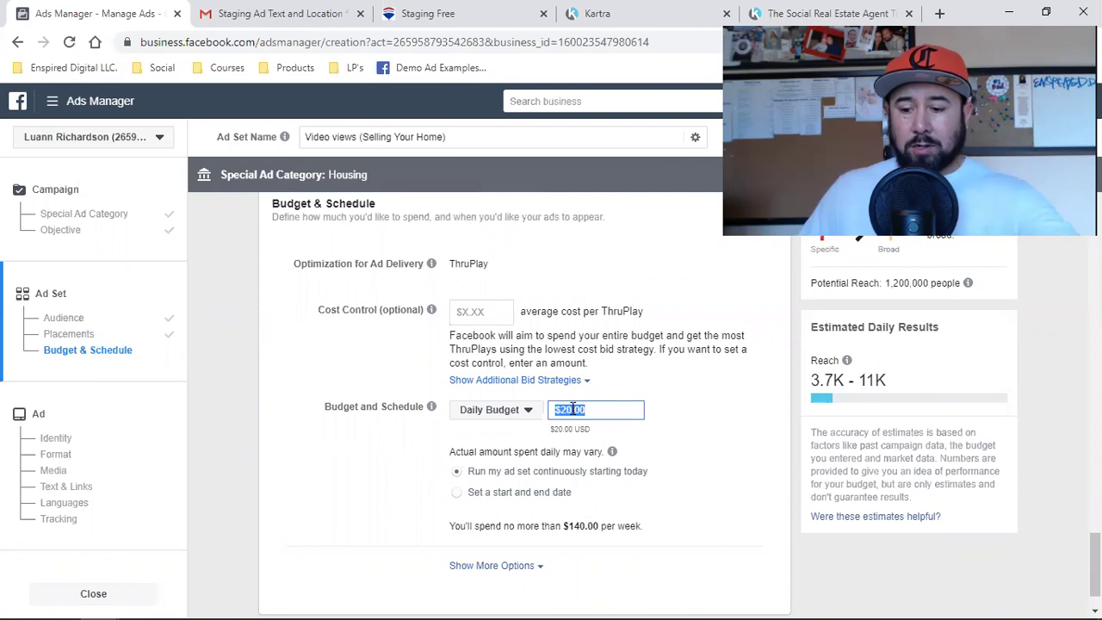
{"action": "type", "text": "84"}
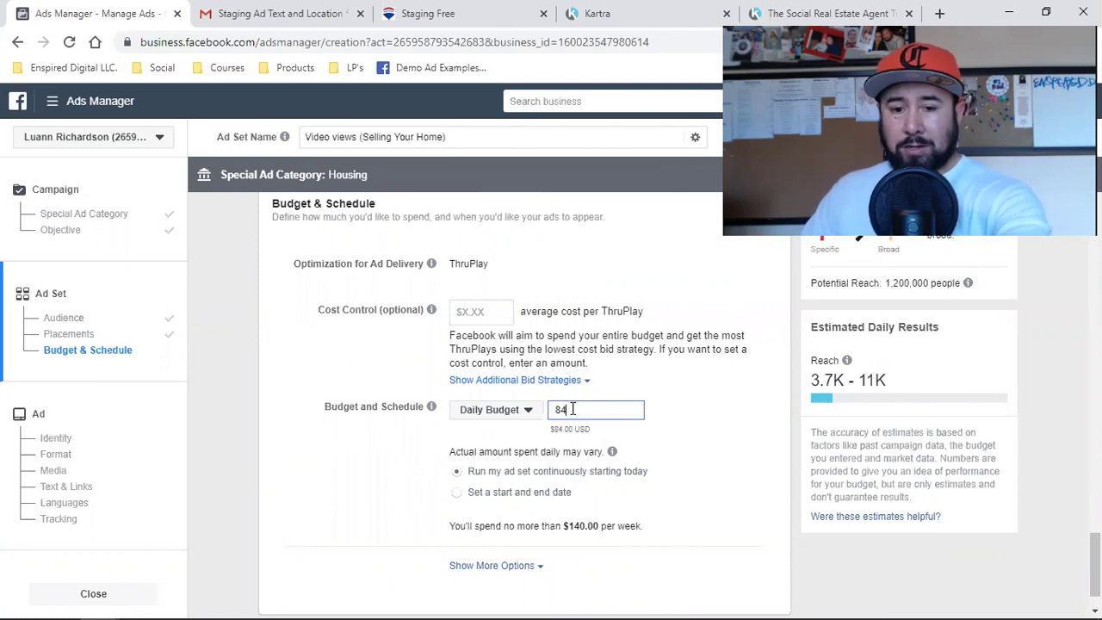
{"action": "left_click", "coordinate": [693, 448]}
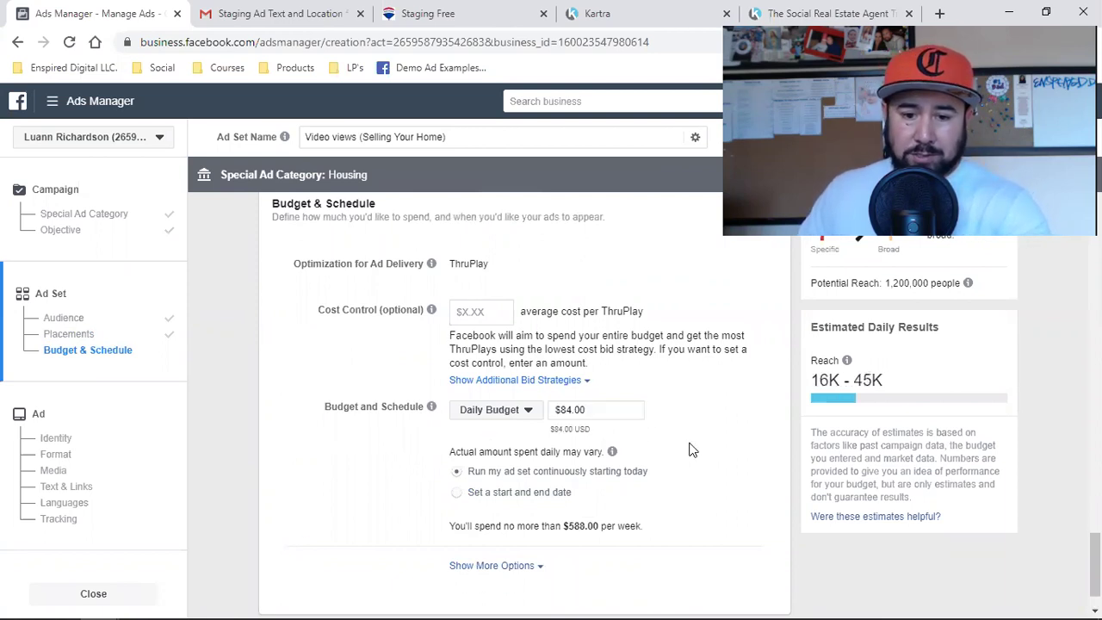
Schedule the ad set with a start and end date, and set the start time to 5:00 PM
{"action": "left_click", "coordinate": [459, 495]}
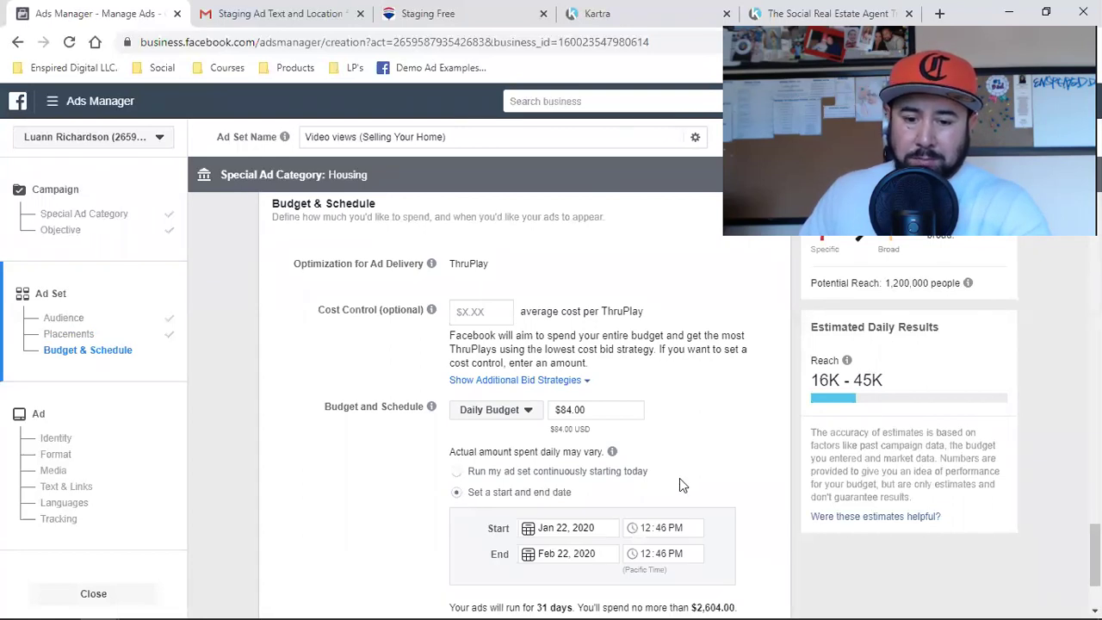
{"action": "mouse_move", "coordinate": [1036, 600]}
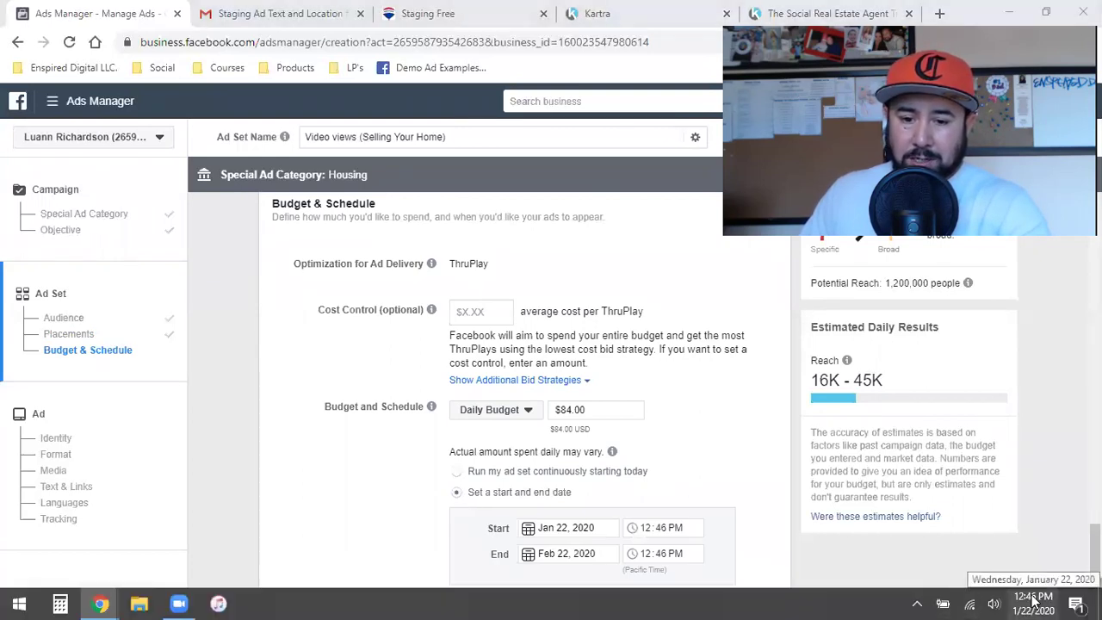
{"action": "left_click", "coordinate": [646, 532]}
{"action": "type", "text": "5:00"}
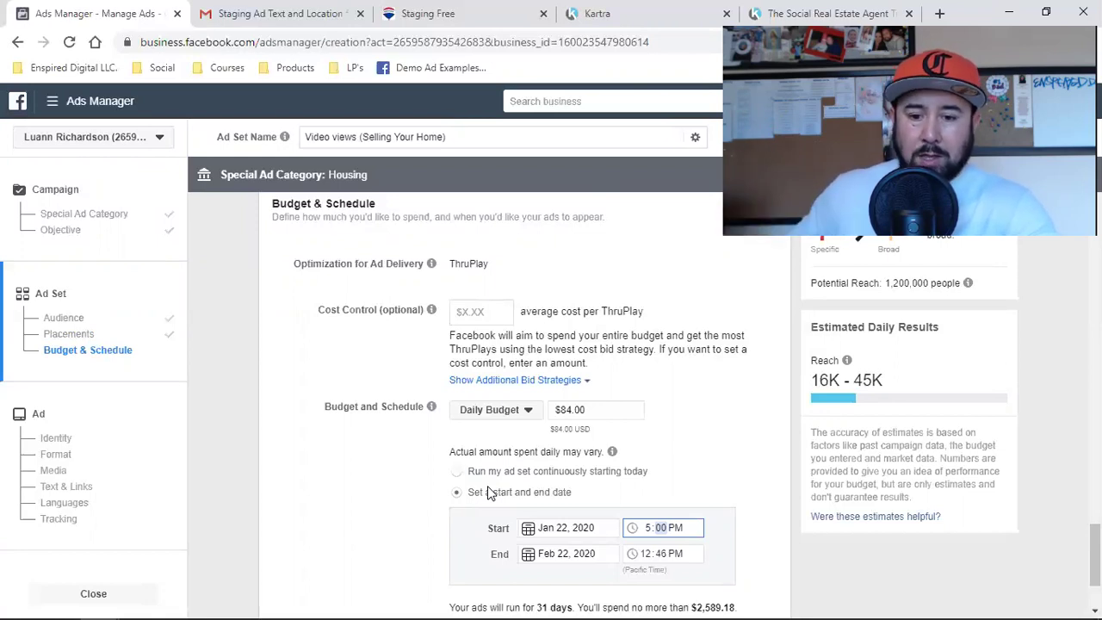
{"action": "left_click", "coordinate": [401, 535]}
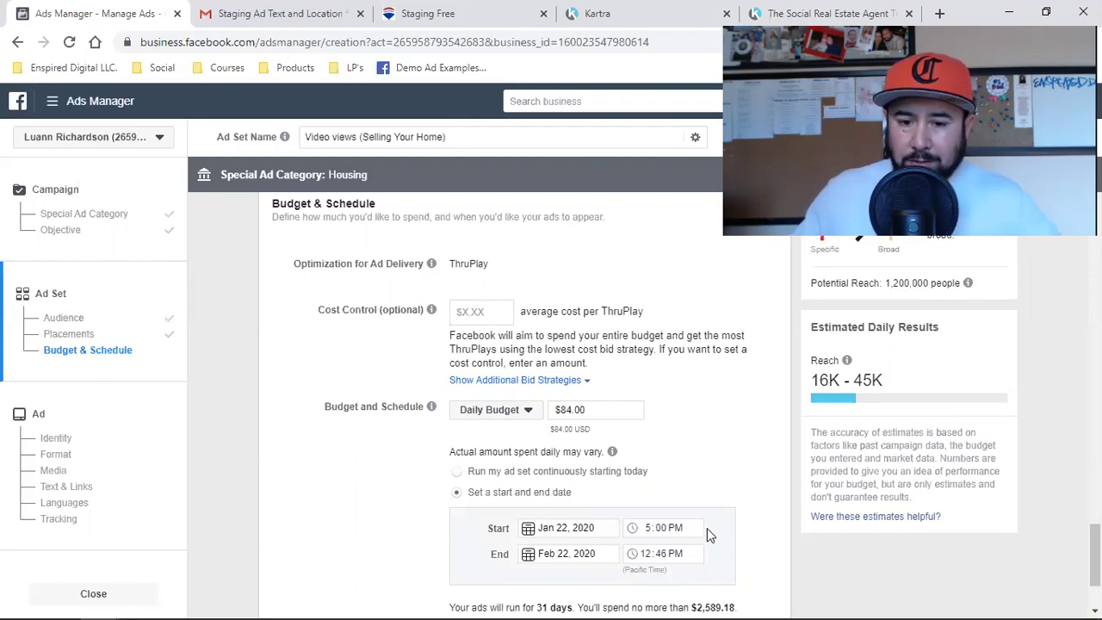
Check today's date and the current time, and move the schedule's start time to 6:00 PM
{"action": "mouse_move", "coordinate": [611, 451]}
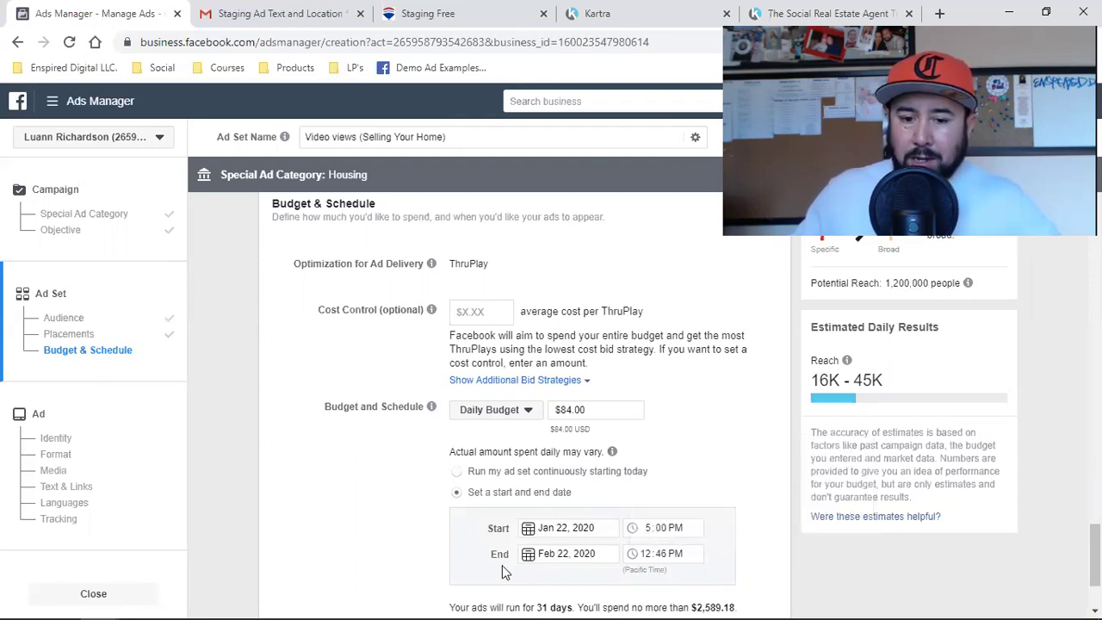
{"action": "mouse_move", "coordinate": [507, 602]}
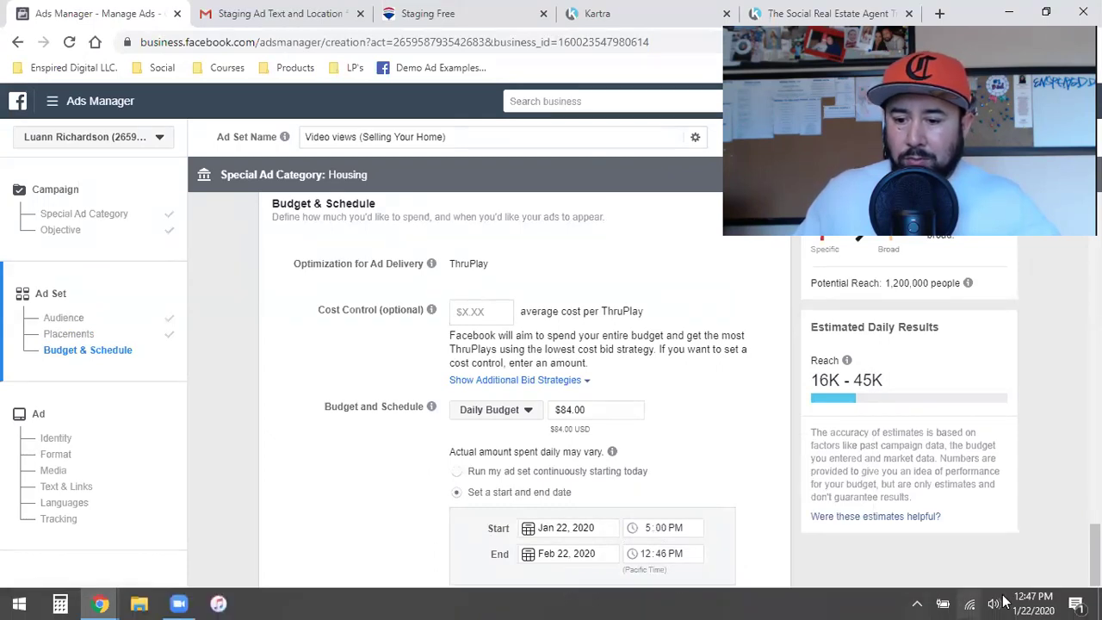
{"action": "mouse_move", "coordinate": [1049, 600]}
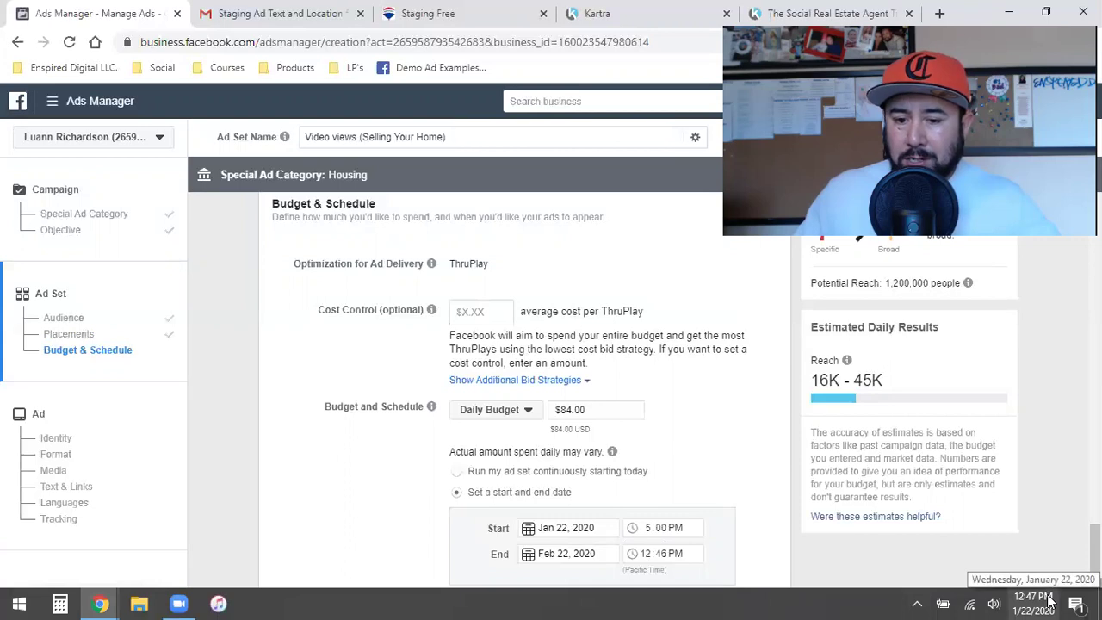
{"action": "left_click", "coordinate": [649, 532]}
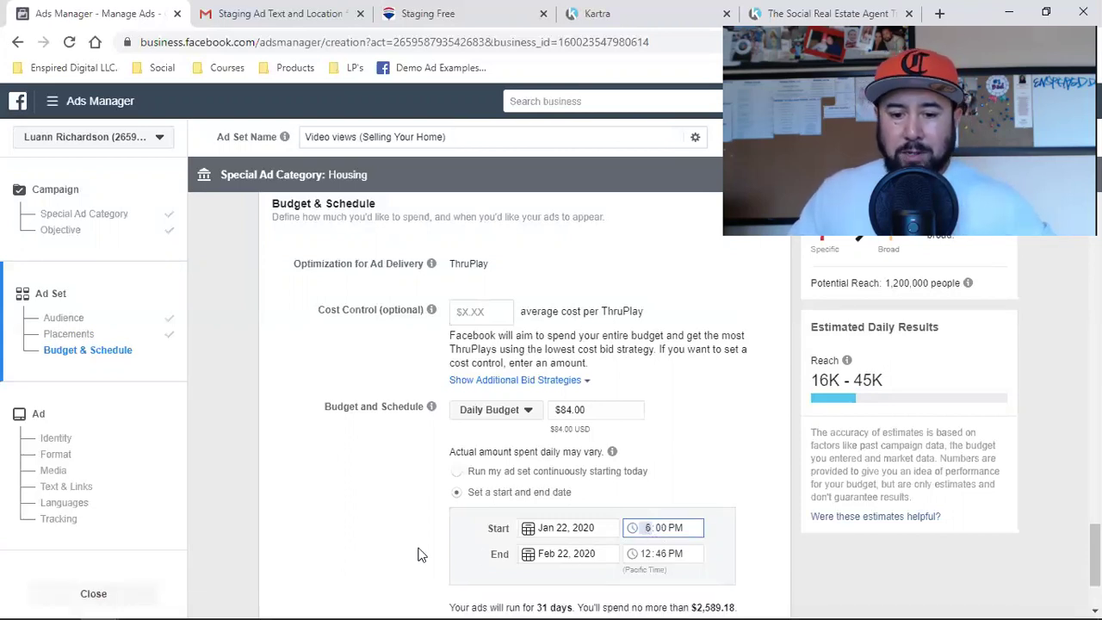
Set the schedule's end to January 29, 2020 at 6:00 PM
{"action": "left_click", "coordinate": [549, 557]}
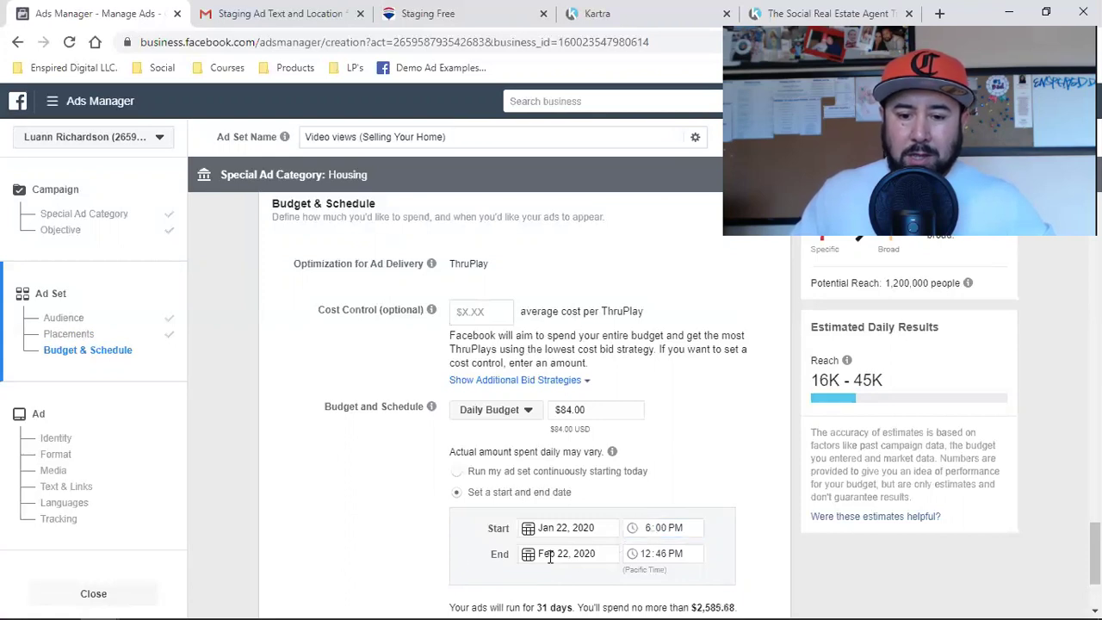
{"action": "left_click", "coordinate": [549, 557]}
{"action": "left_click", "coordinate": [533, 369]}
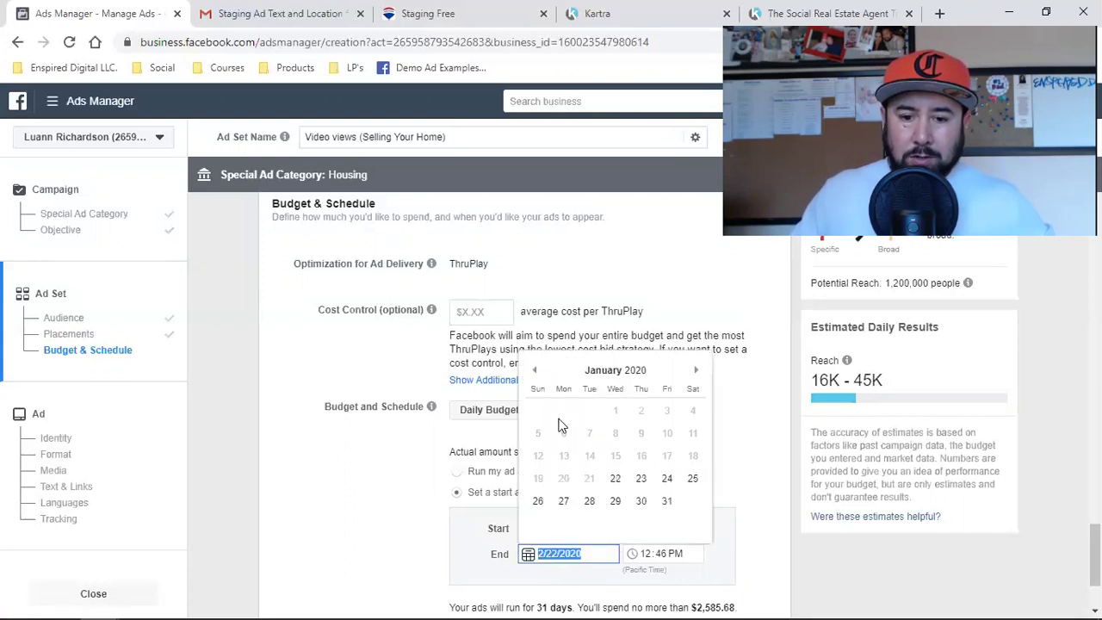
{"action": "left_click", "coordinate": [614, 500]}
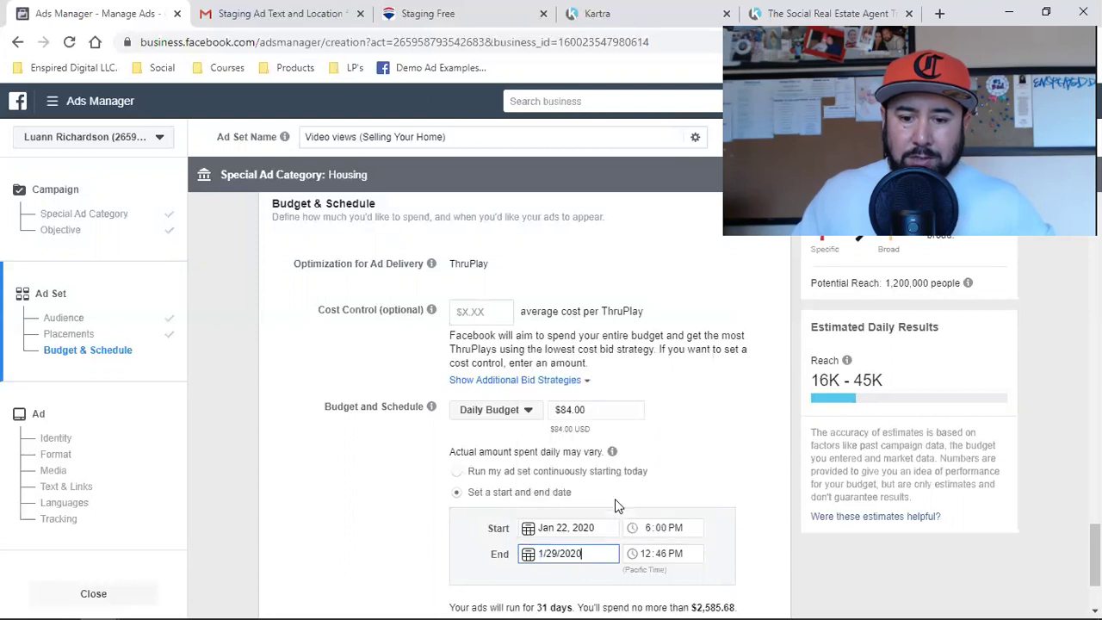
{"action": "left_click", "coordinate": [647, 556]}
{"action": "type", "text": "6:"}
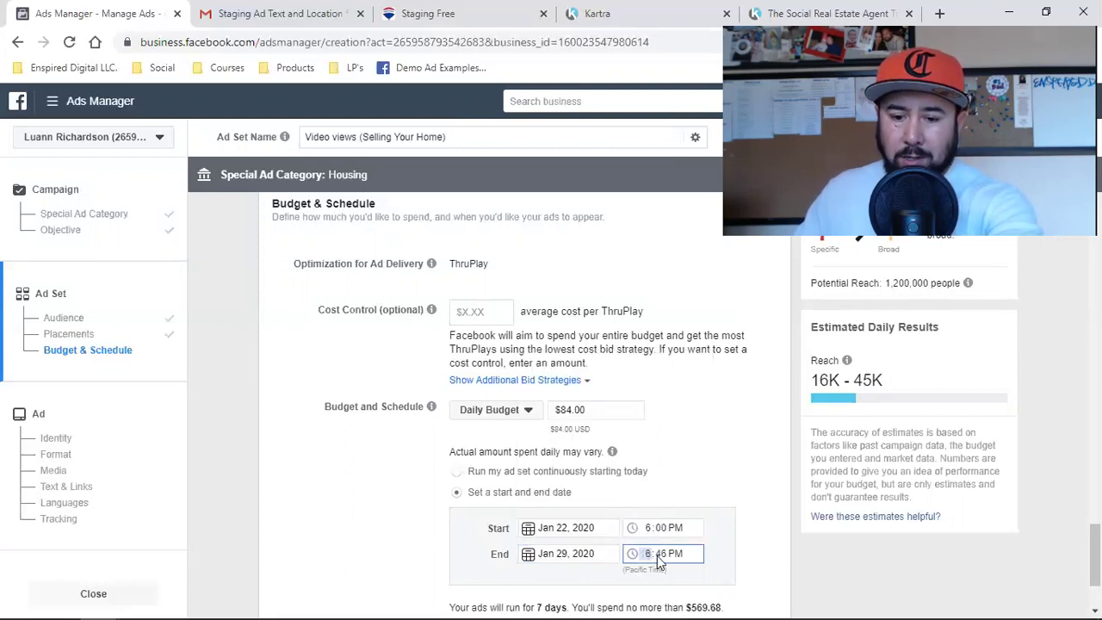
{"action": "type", "text": "00"}
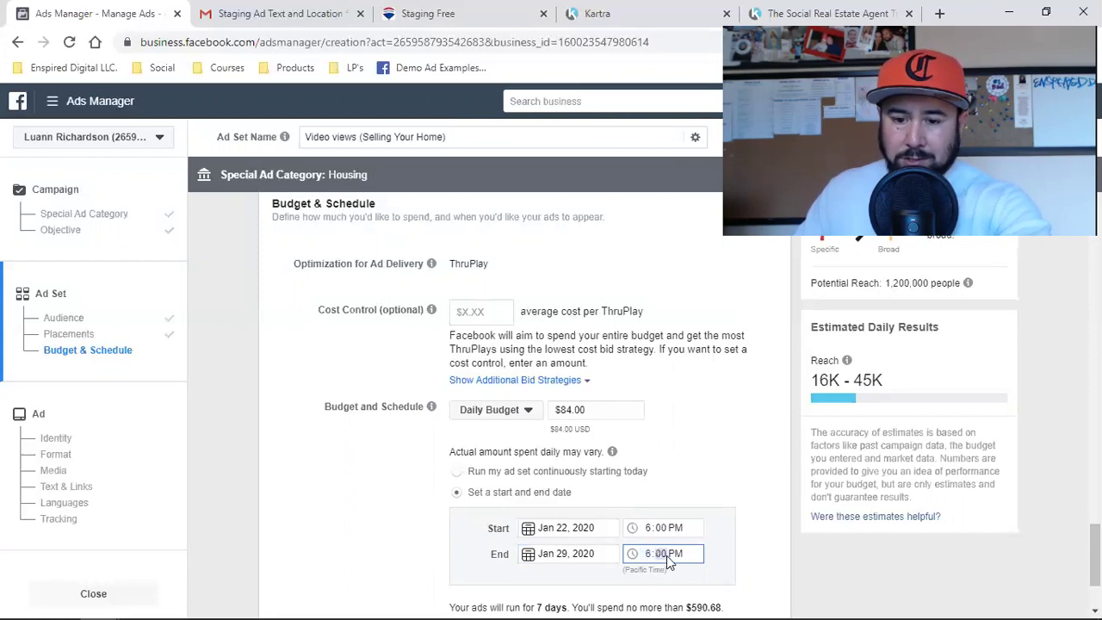
{"action": "left_click", "coordinate": [751, 497]}
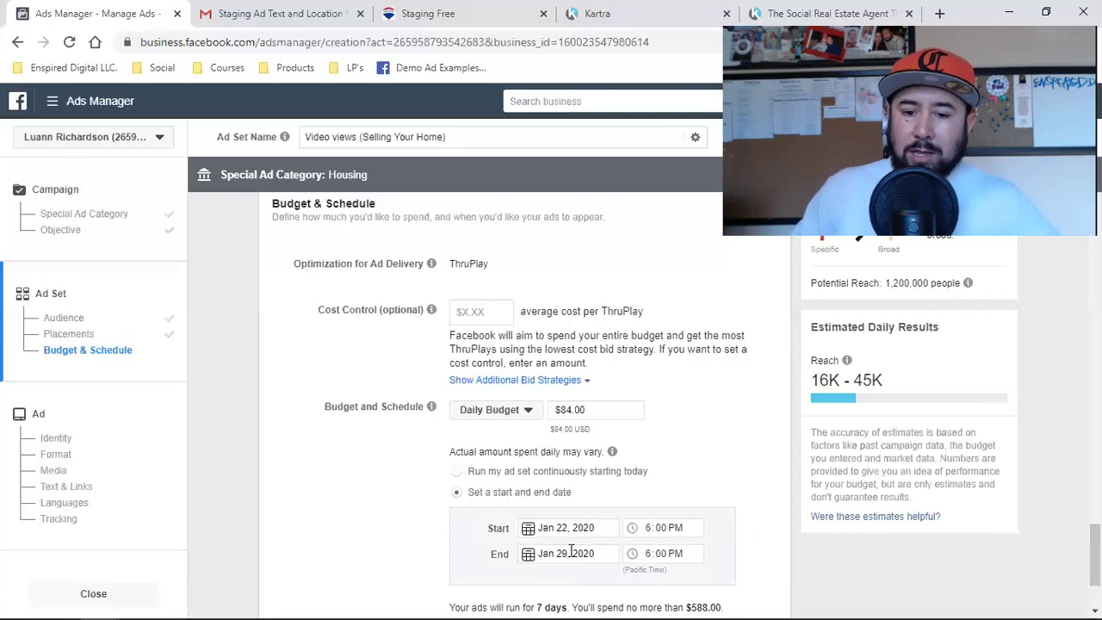
Review the schedule's maximum spend, and continue to the ad-level settings to look at the ad name
{"action": "scroll", "coordinate": [721, 540], "scroll_direction": "down", "scroll_amount": 2}
{"action": "left_click_drag", "start_coordinate": [691, 472], "coordinate": [723, 473]}
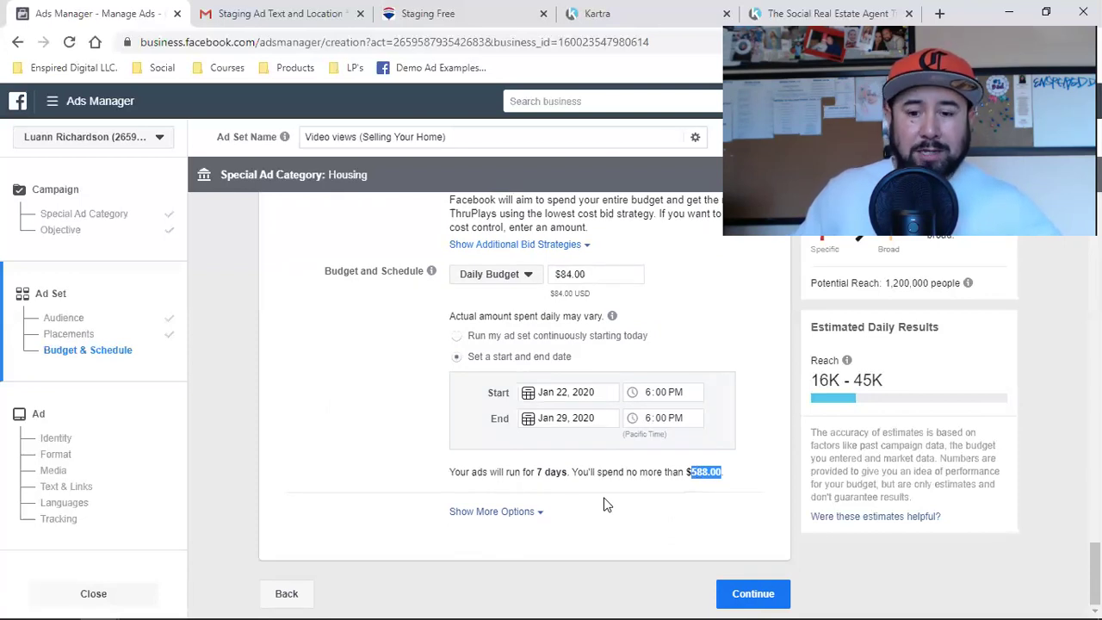
{"action": "left_click", "coordinate": [769, 596]}
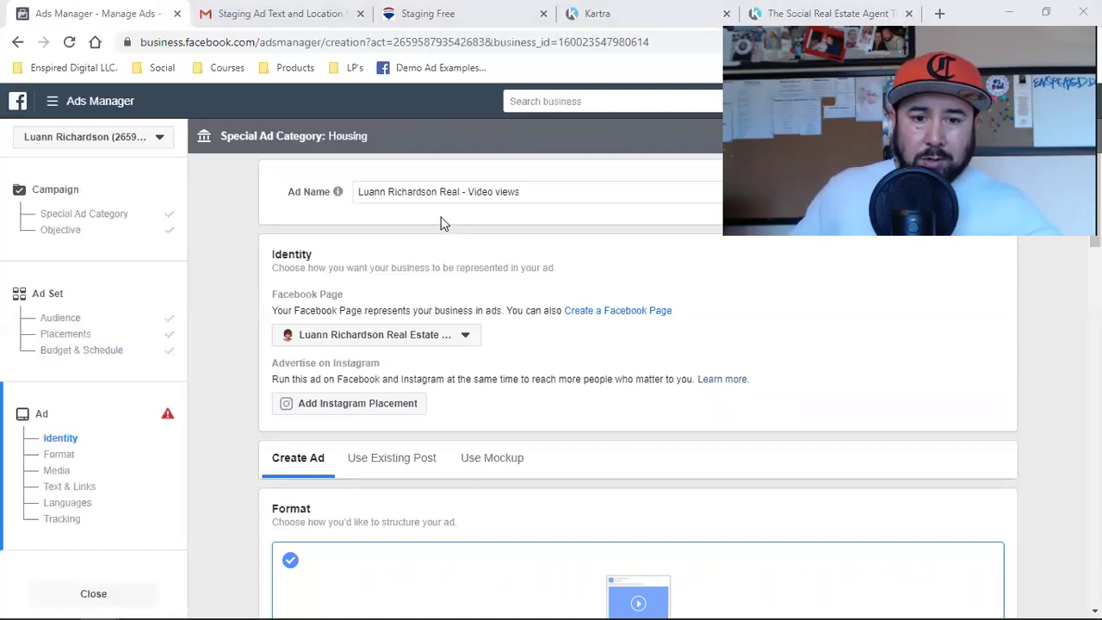
{"action": "triple_click", "coordinate": [415, 192]}
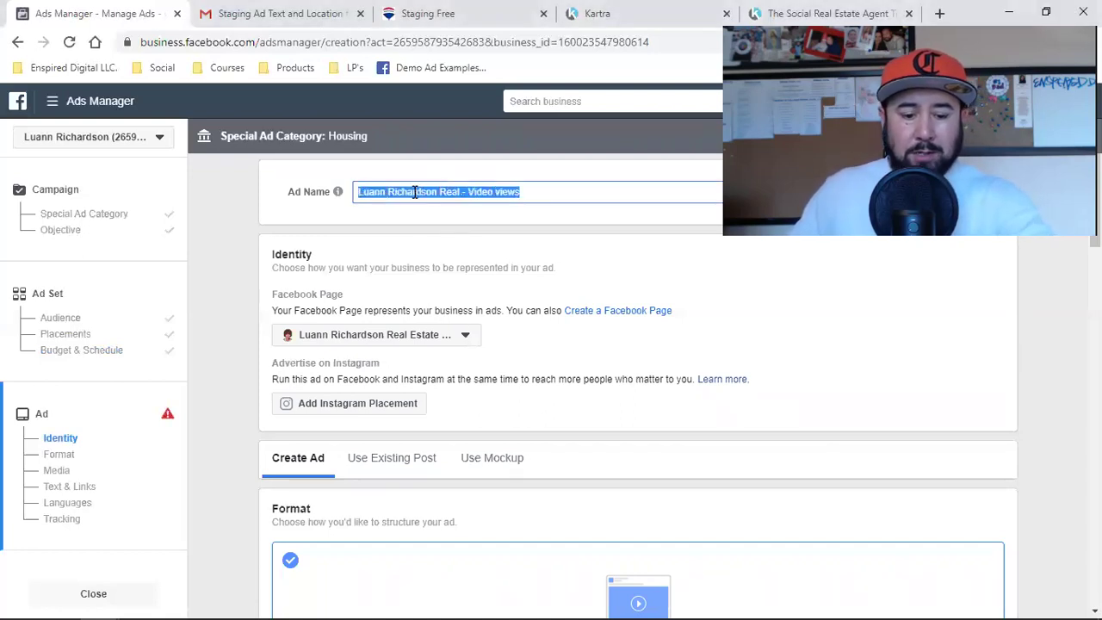
{"action": "left_click", "coordinate": [457, 191]}
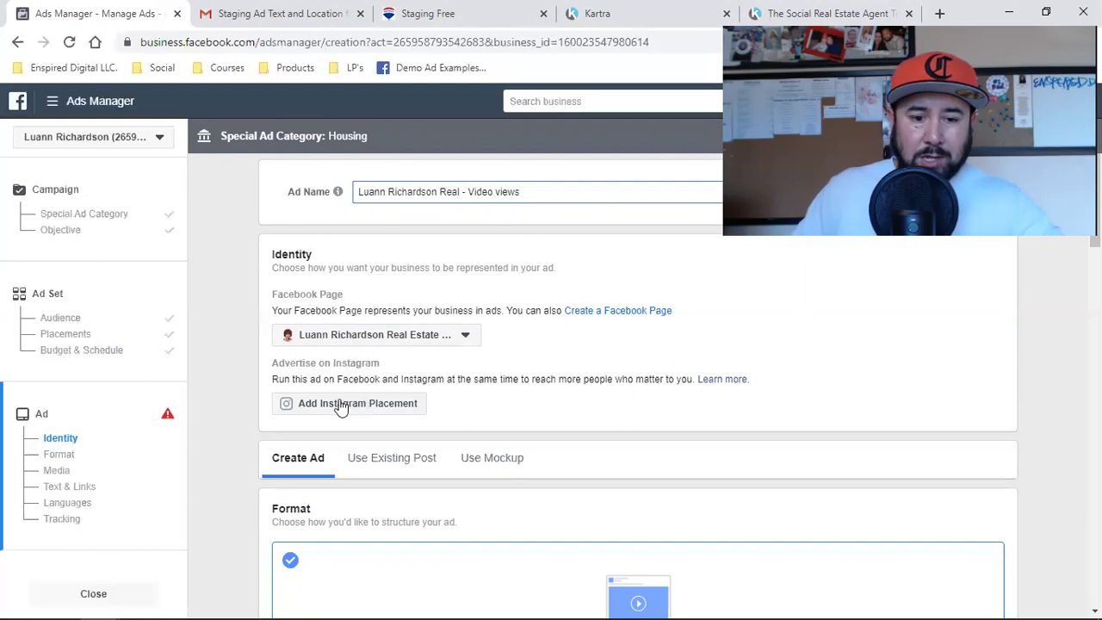
Use the existing Facebook Page post from Jan 21, 2020, "Selling Your Home? Want $10,000 - $30,000 More?", as the ad's creative
{"action": "scroll", "coordinate": [342, 411], "scroll_direction": "down", "scroll_amount": 1}
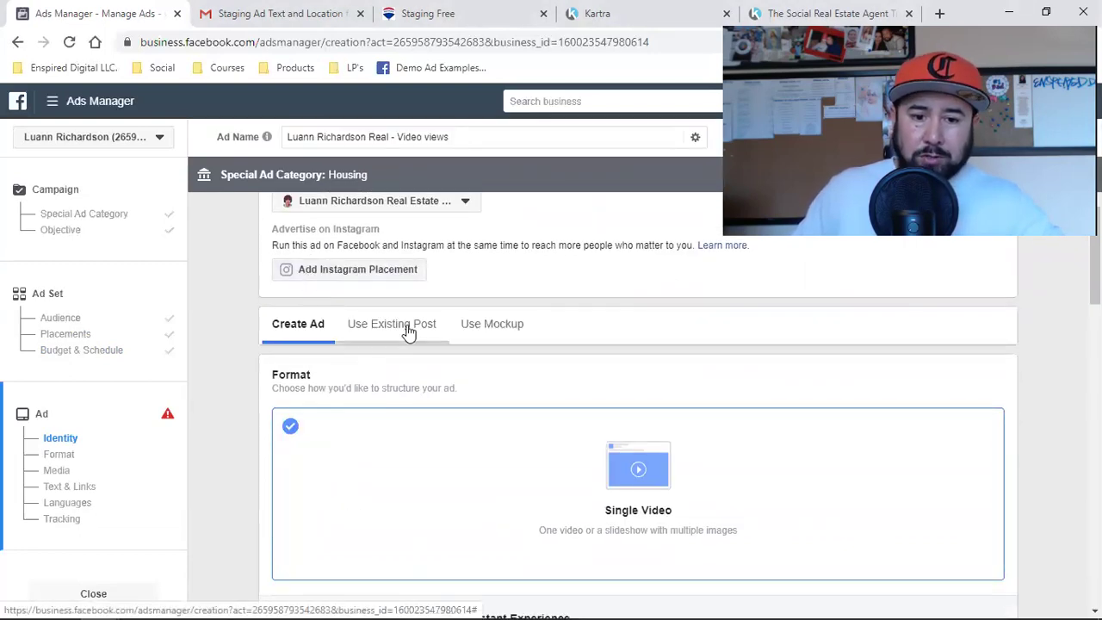
{"action": "left_click", "coordinate": [409, 332]}
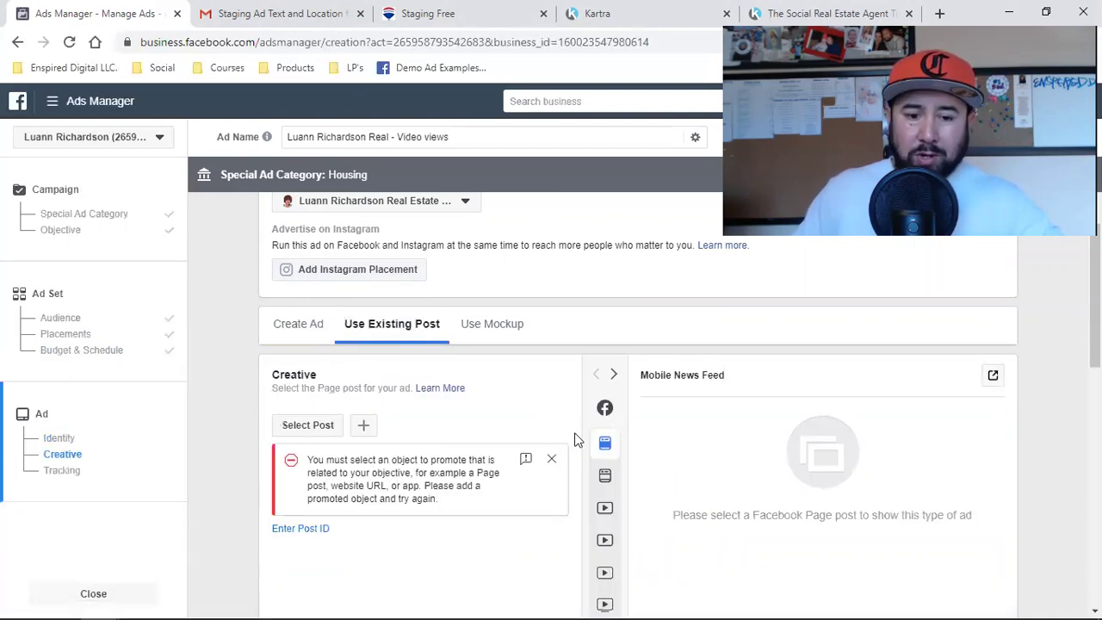
{"action": "left_click", "coordinate": [306, 424]}
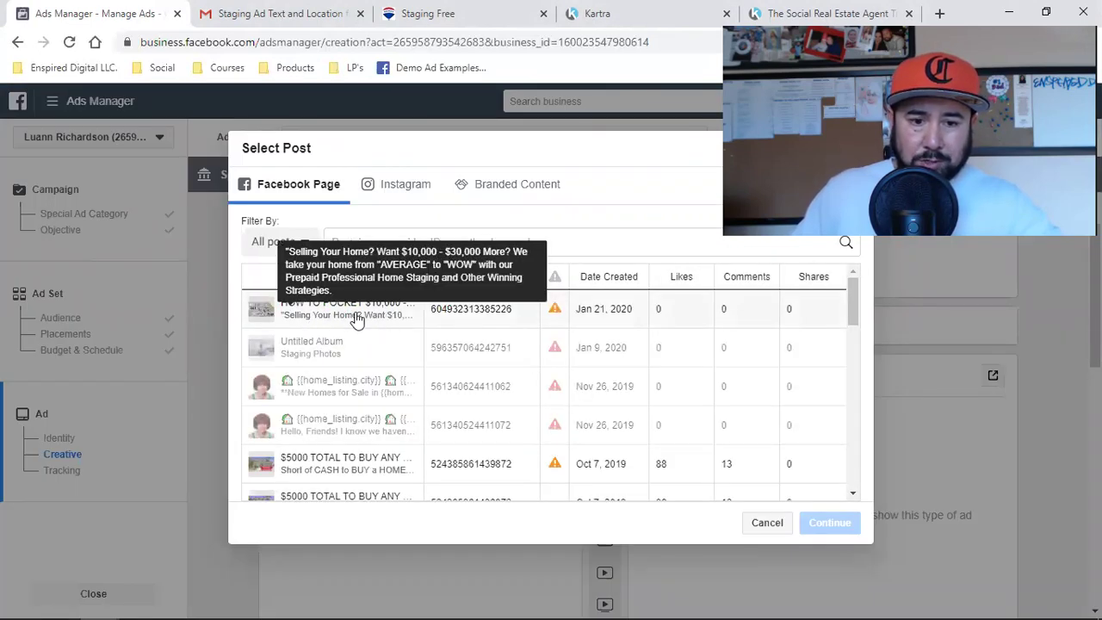
{"action": "left_click", "coordinate": [357, 317]}
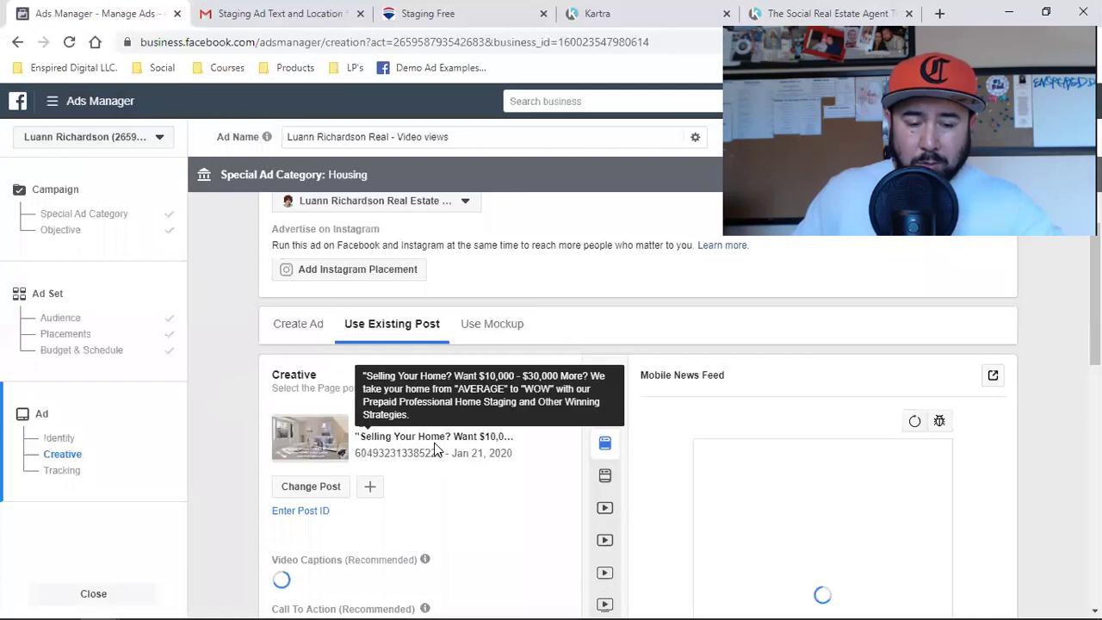
Review the available call-to-action options for the post's button, and keep Learn More selected
{"action": "scroll", "coordinate": [434, 448], "scroll_direction": "down", "scroll_amount": 3}
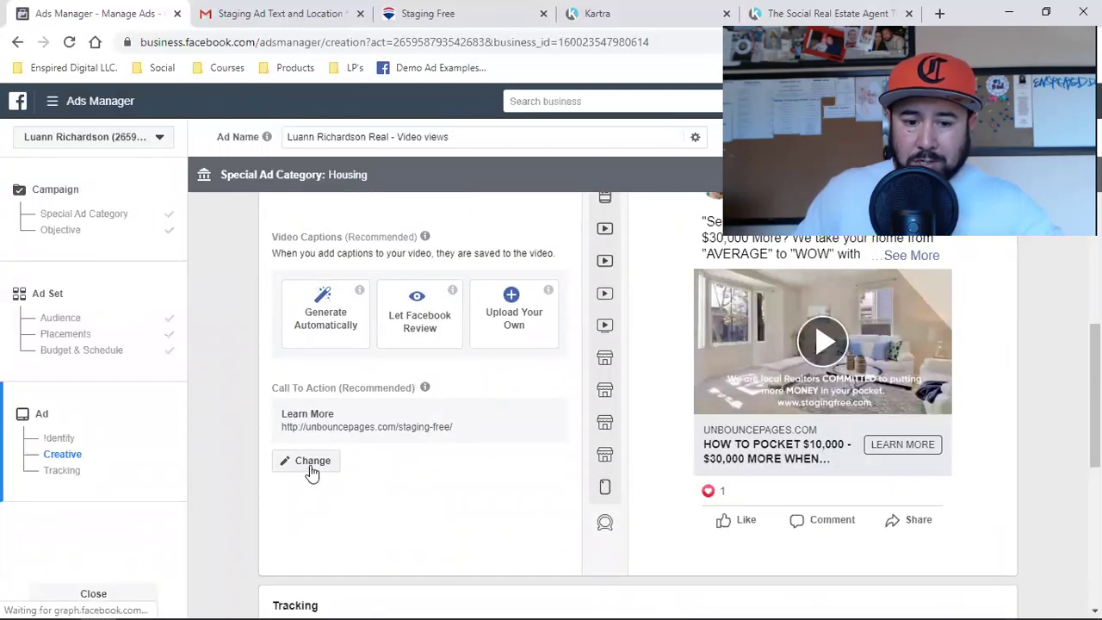
{"action": "left_click", "coordinate": [310, 465]}
{"action": "left_click", "coordinate": [370, 301]}
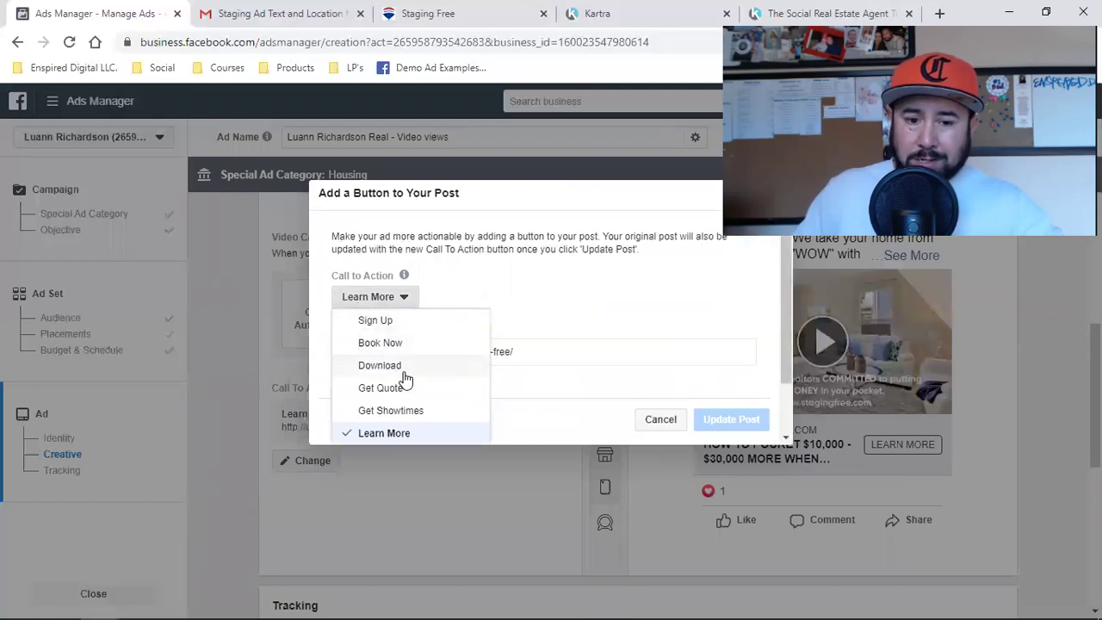
{"action": "scroll", "coordinate": [428, 383], "scroll_direction": "down", "scroll_amount": 2}
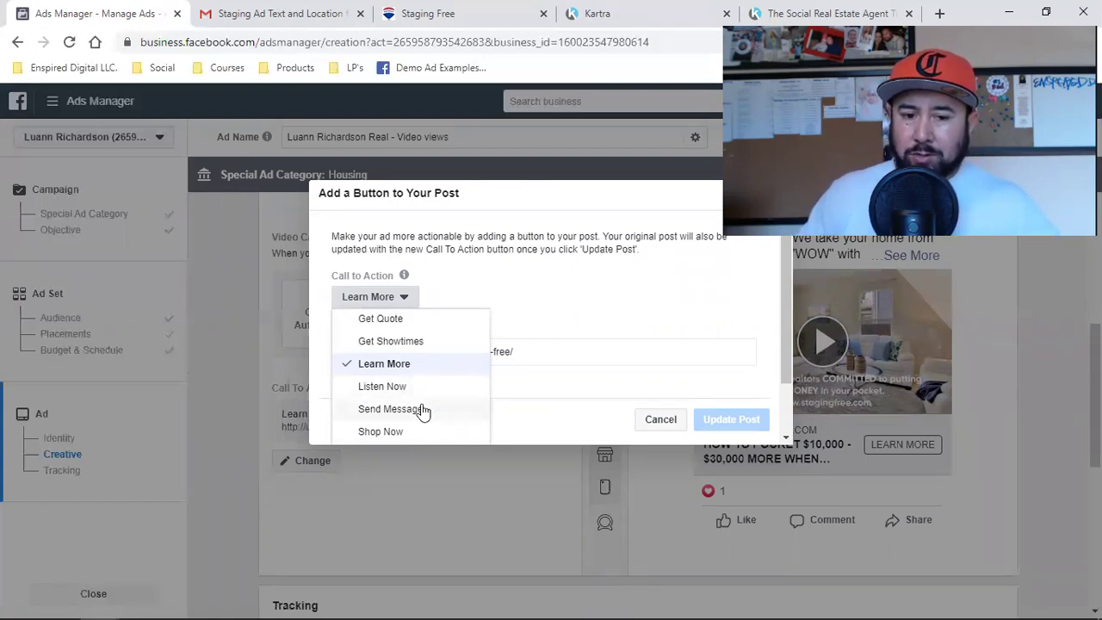
{"action": "scroll", "coordinate": [422, 411], "scroll_direction": "up", "scroll_amount": 2}
{"action": "scroll", "coordinate": [428, 350], "scroll_direction": "down", "scroll_amount": 2}
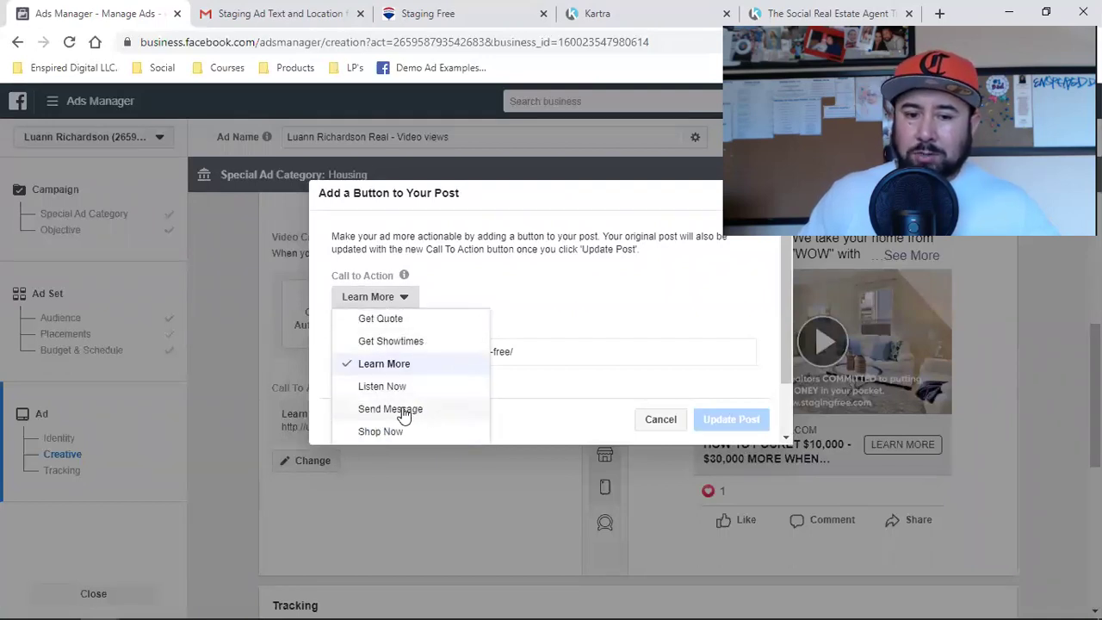
{"action": "left_click", "coordinate": [397, 365]}
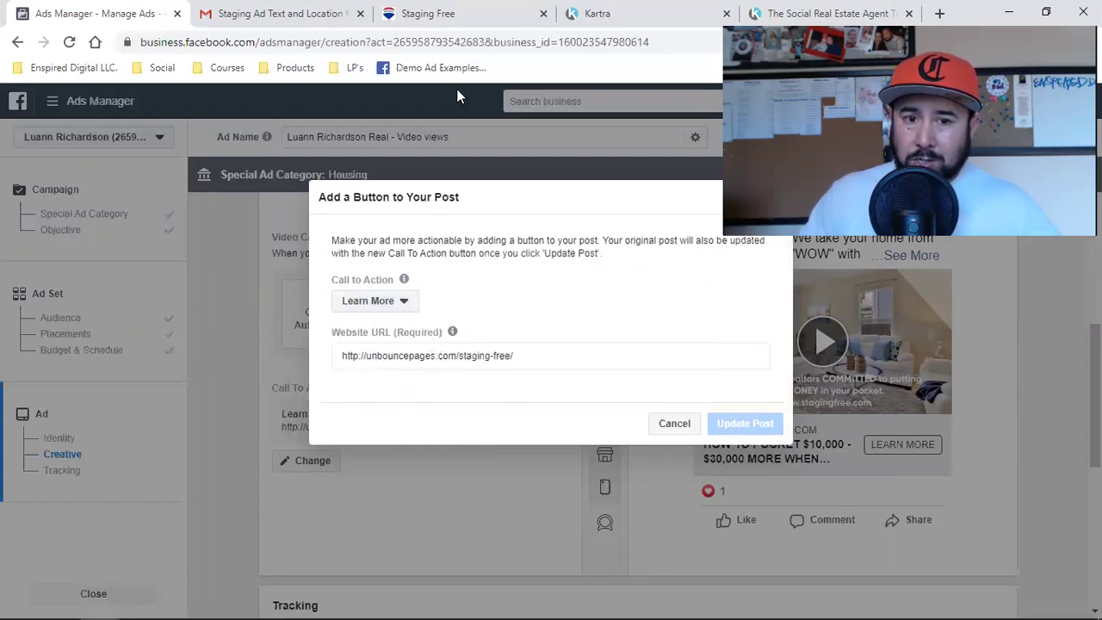
Compare the button's website URL with the Staging Free landing page, and close the button settings without updating the post
{"action": "key", "text": "ctrl+3"}
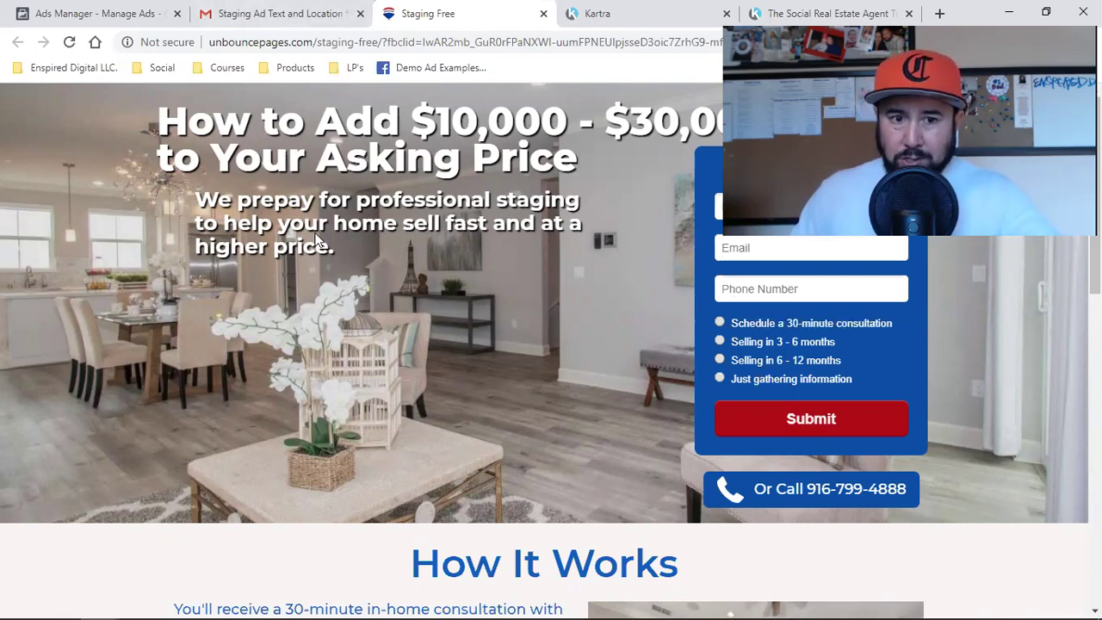
{"action": "left_click", "coordinate": [124, 12]}
{"action": "triple_click", "coordinate": [476, 355]}
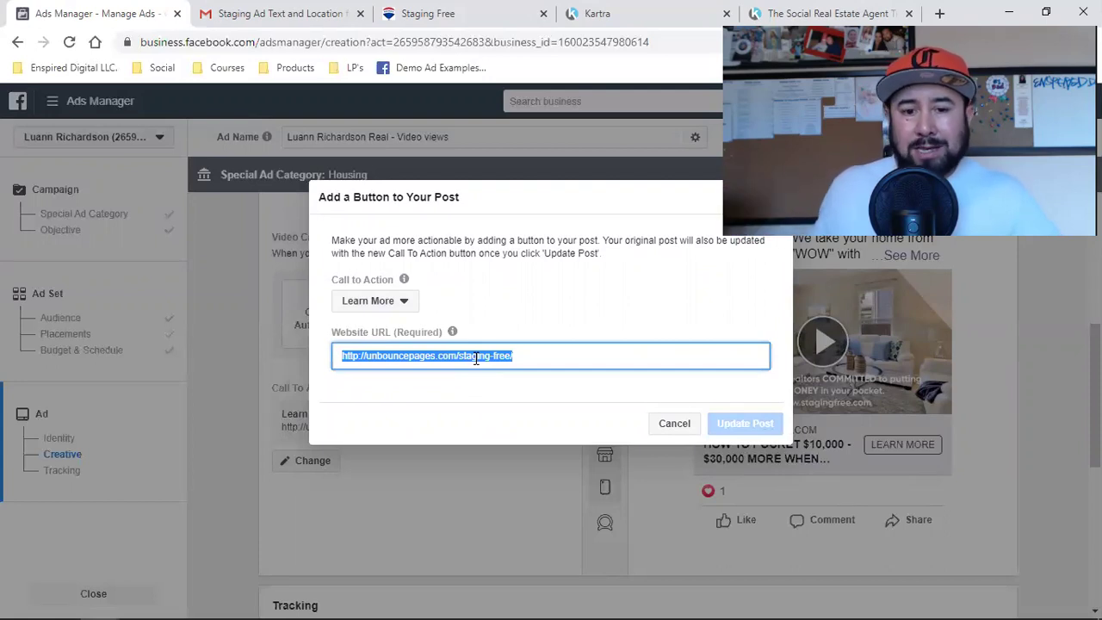
{"action": "left_click", "coordinate": [427, 13]}
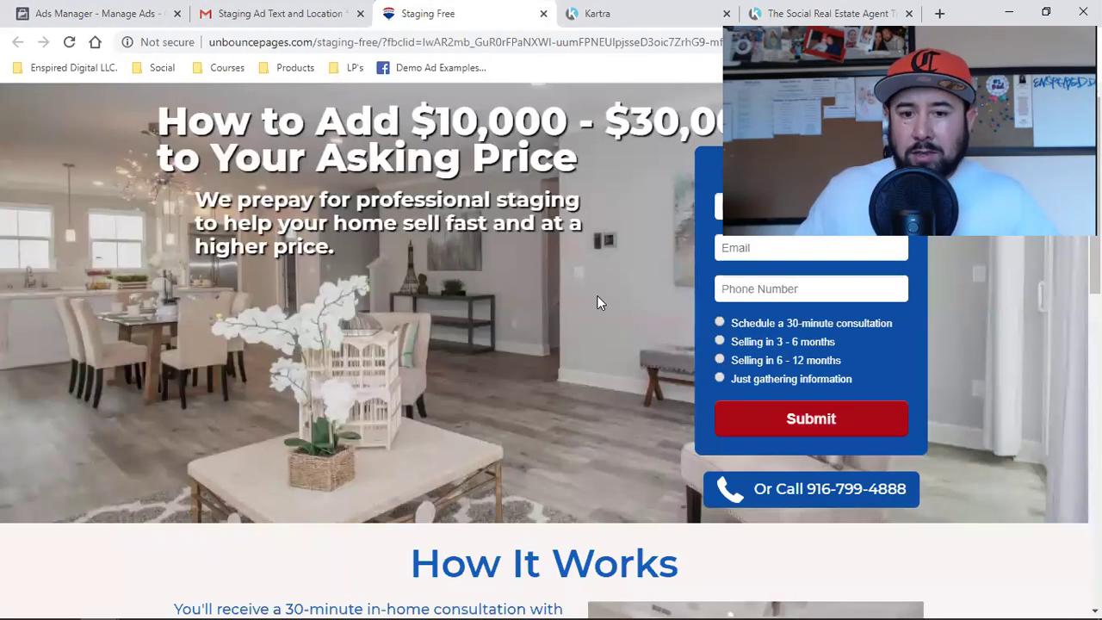
{"action": "left_click", "coordinate": [135, 9]}
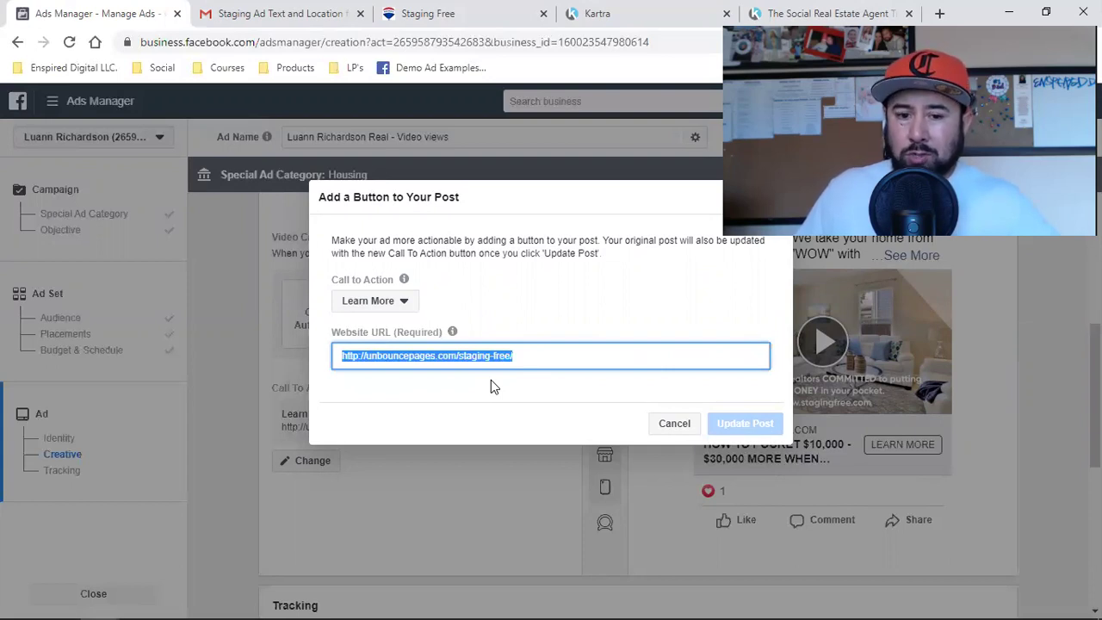
{"action": "left_click", "coordinate": [444, 362]}
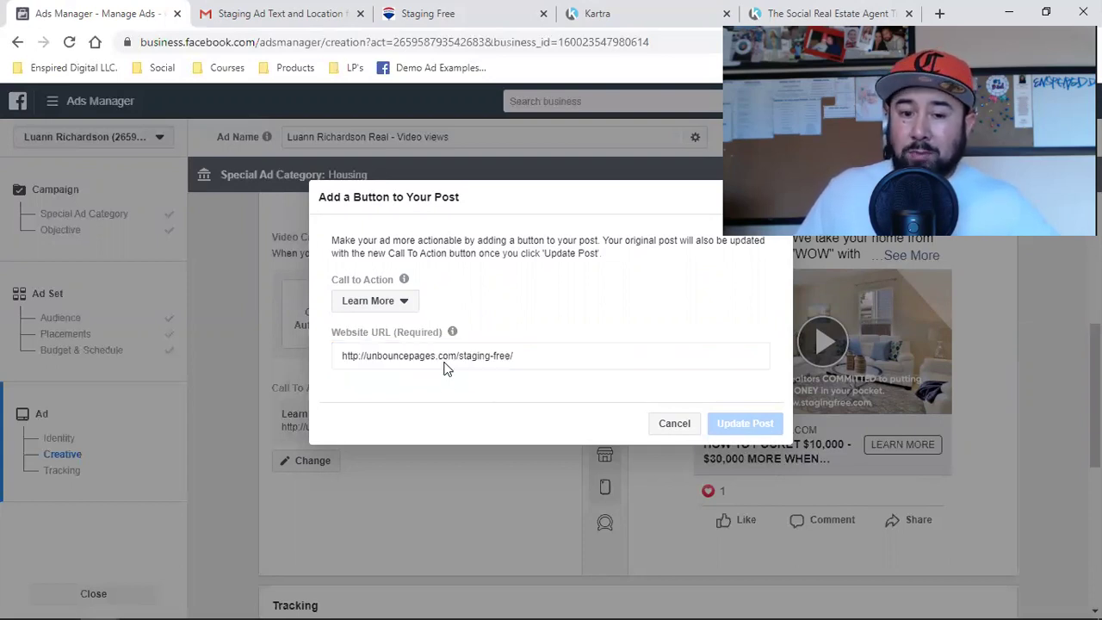
{"action": "triple_click", "coordinate": [446, 362]}
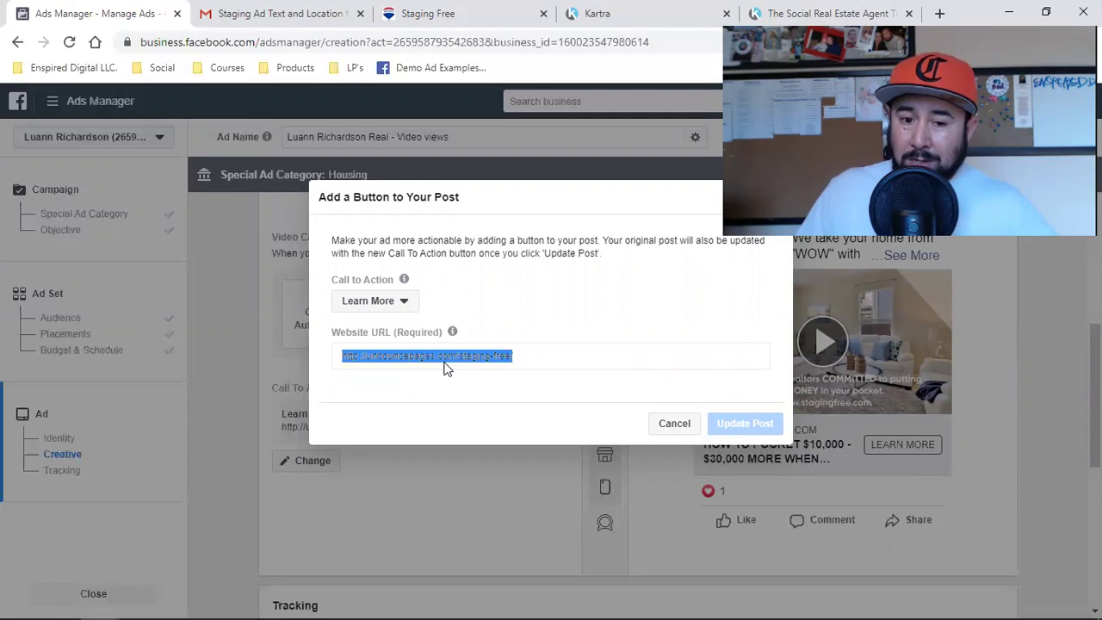
{"action": "left_click", "coordinate": [503, 399]}
{"action": "left_click", "coordinate": [671, 423]}
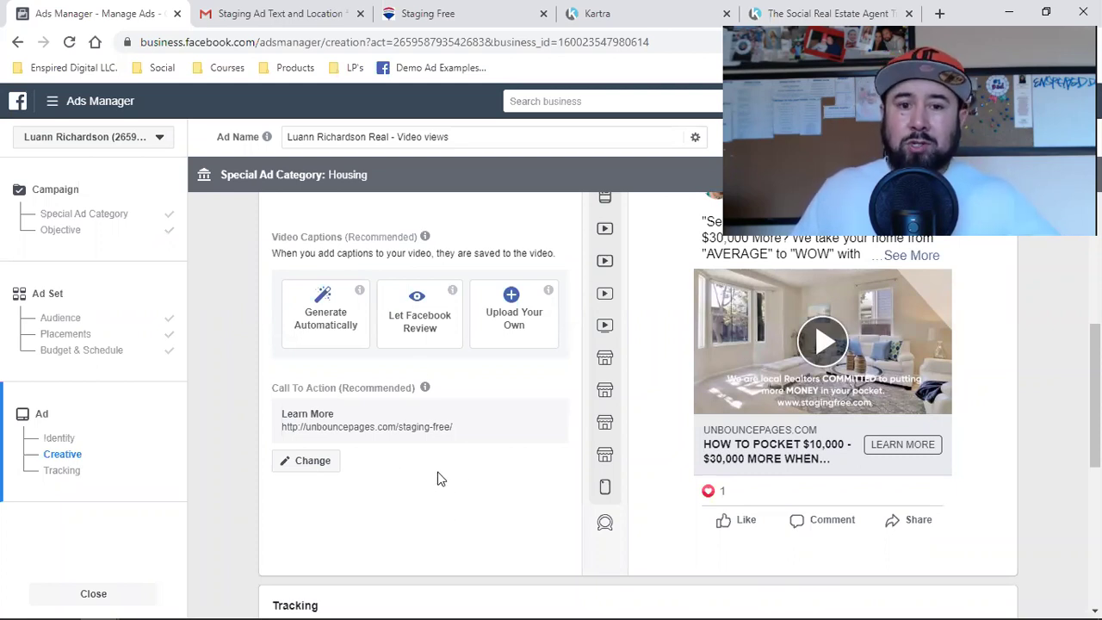
Try to open the demo ad examples, stay on the ad creation page instead, and view the Staging Free landing page
{"action": "left_click", "coordinate": [437, 67]}
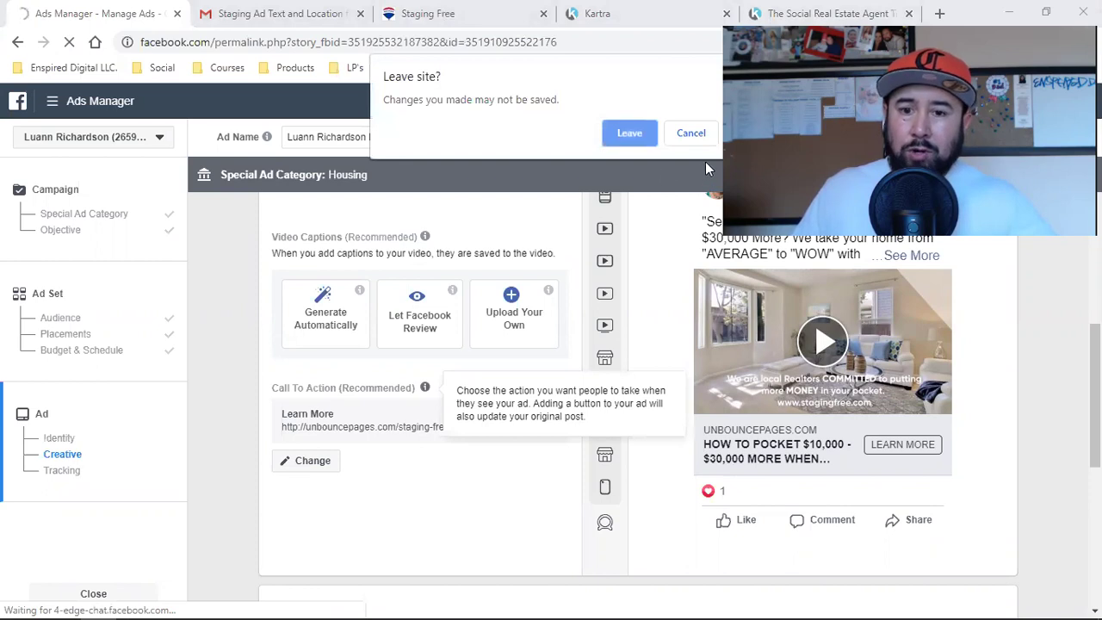
{"action": "left_click", "coordinate": [691, 131]}
{"action": "left_click", "coordinate": [445, 13]}
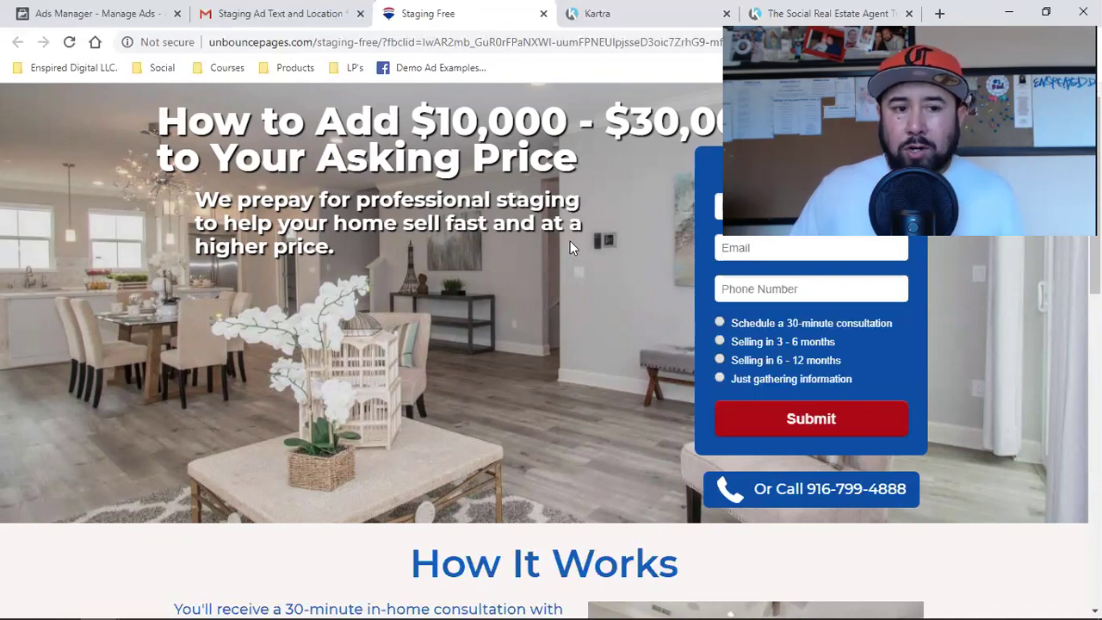
Return to the ad settings in Ads Manager, leave the tracking options as they are, and confirm the campaign for publishing
{"action": "key", "text": "ctrl+1"}
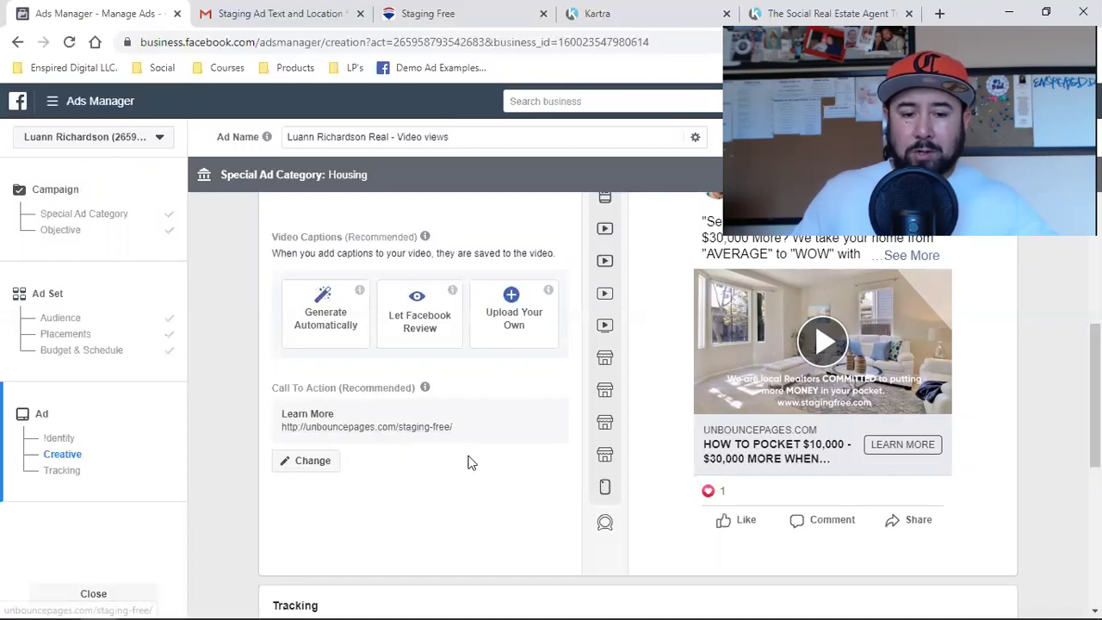
{"action": "scroll", "coordinate": [473, 459], "scroll_direction": "down", "scroll_amount": 5}
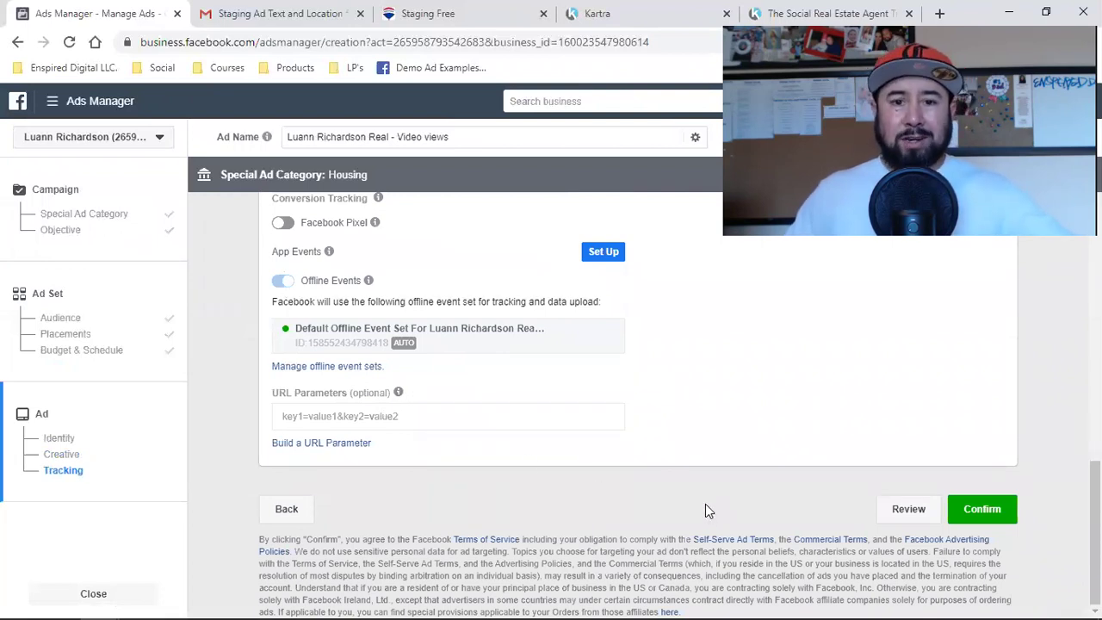
{"action": "left_click", "coordinate": [980, 513]}
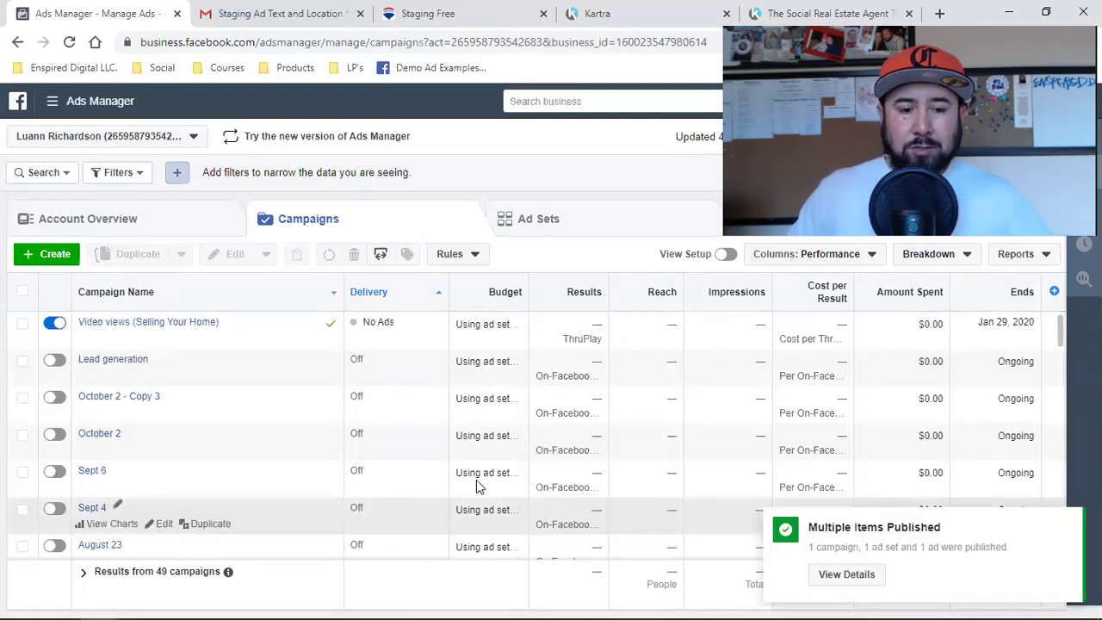
Select the Video views (Selling Your Home) campaign and check the delivery status of its ad set and ad
{"action": "left_click", "coordinate": [386, 336]}
{"action": "left_click", "coordinate": [527, 221]}
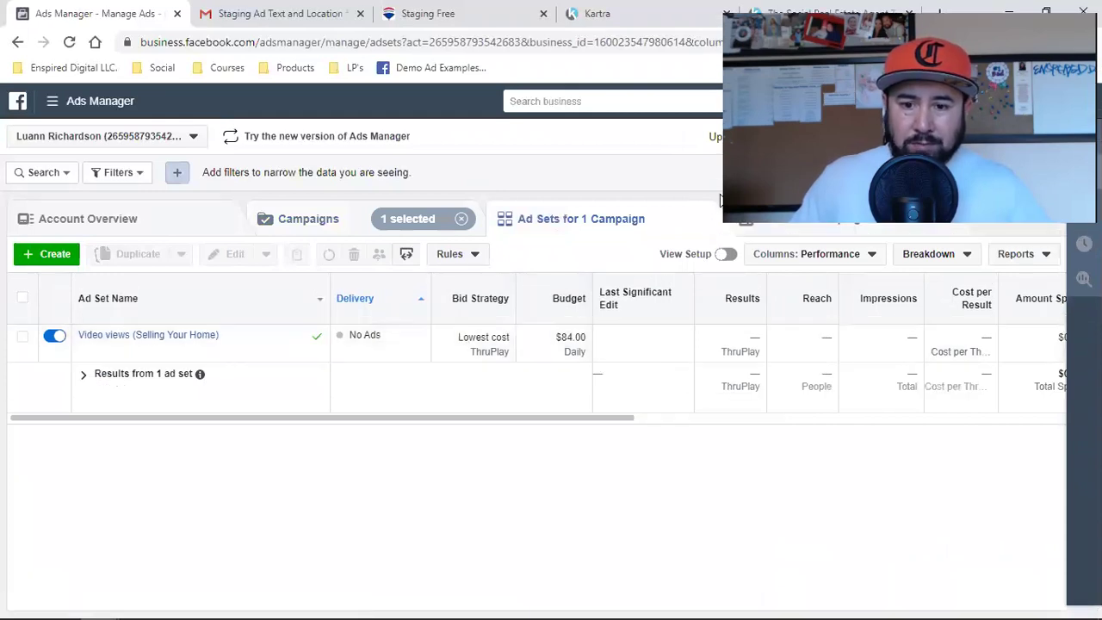
{"action": "left_click", "coordinate": [774, 218]}
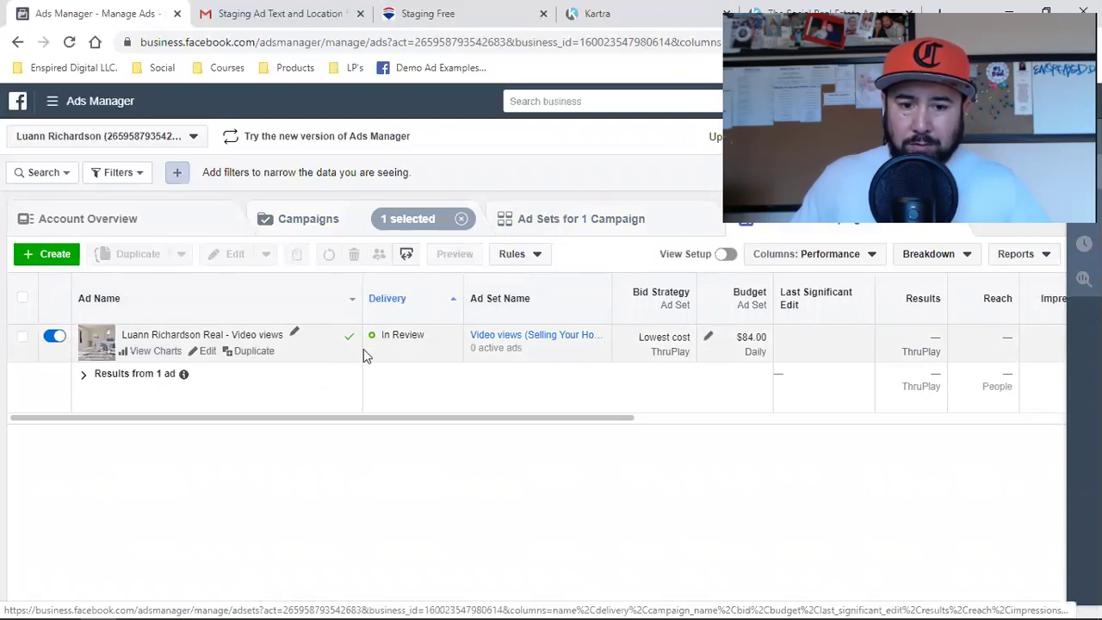
{"action": "left_click", "coordinate": [592, 218]}
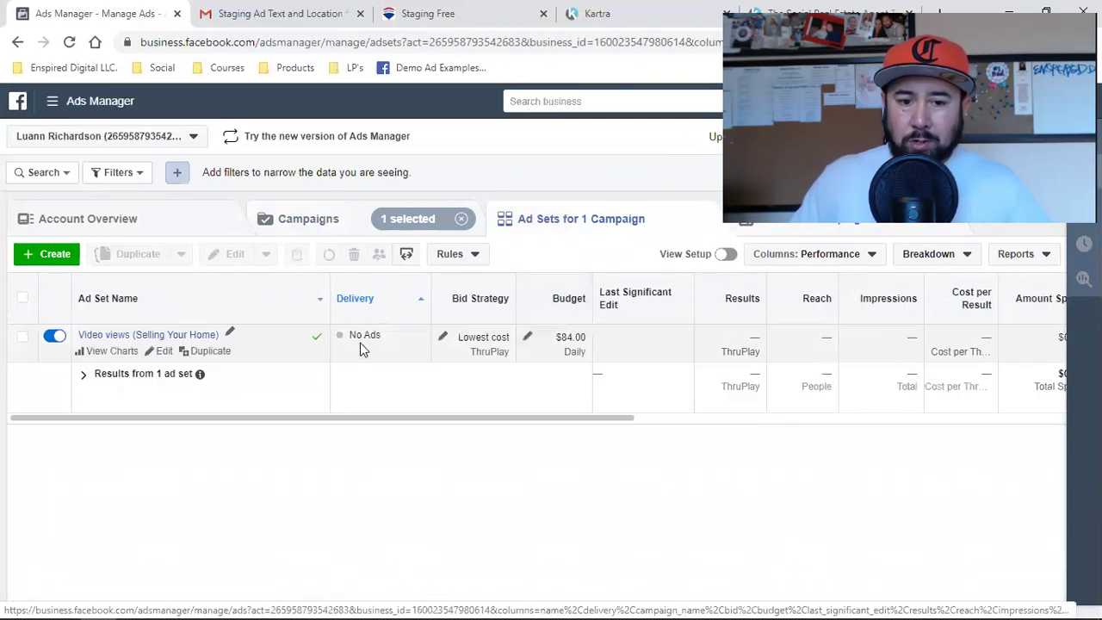
Return to the campaign list and look across the performance columns for the Video views (Selling Your Home) campaign
{"action": "left_click", "coordinate": [292, 222]}
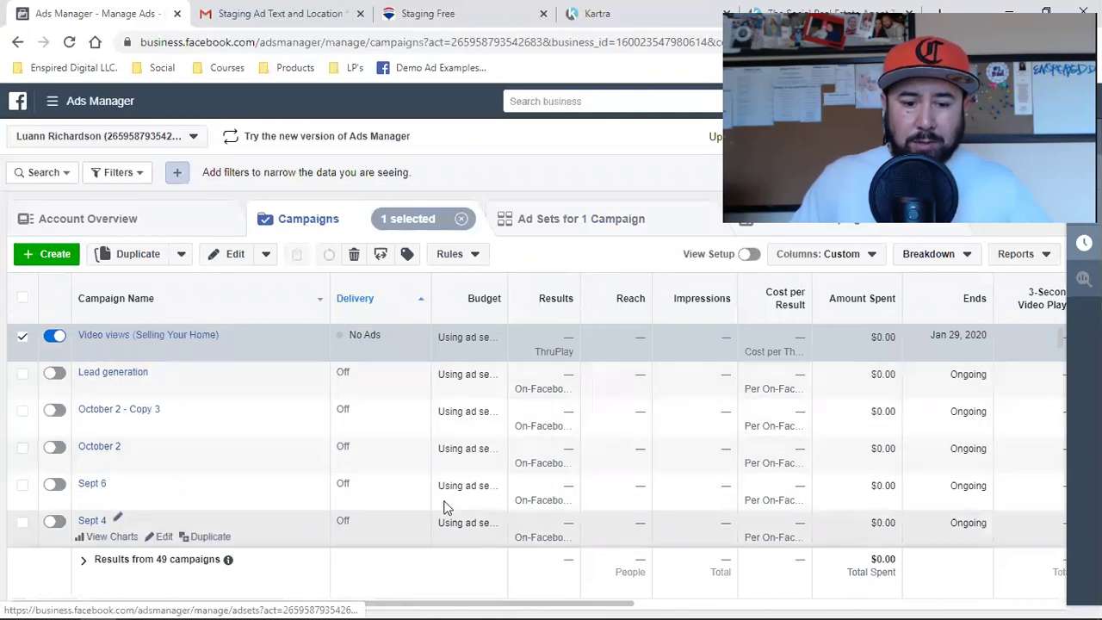
{"action": "scroll", "coordinate": [445, 507], "scroll_direction": "right", "scroll_amount": 3}
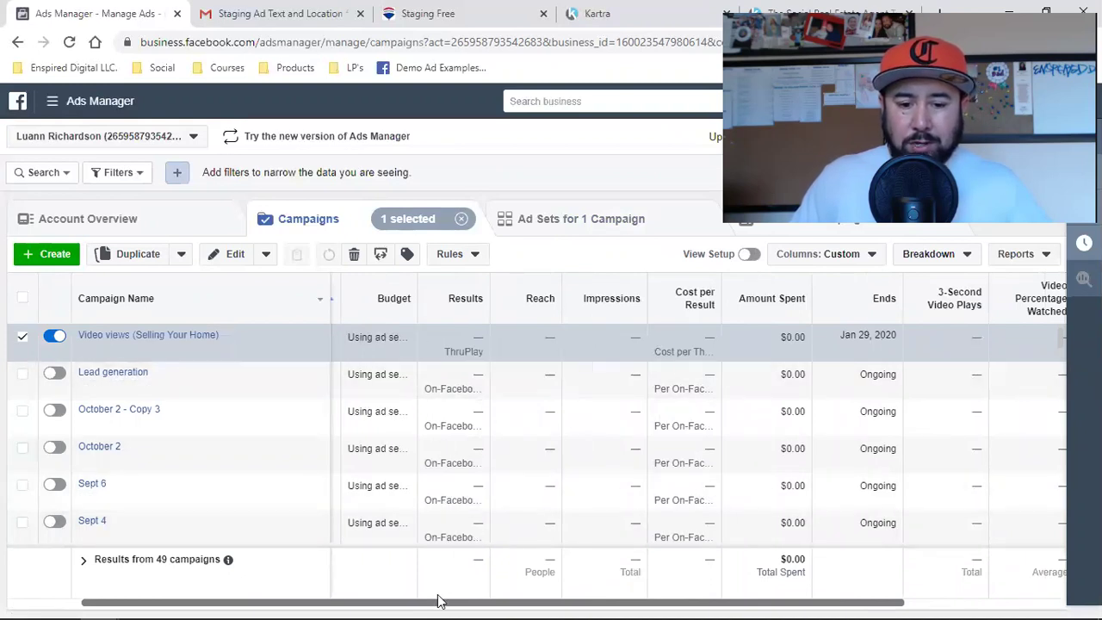
{"action": "scroll", "coordinate": [437, 601], "scroll_direction": "left", "scroll_amount": 3}
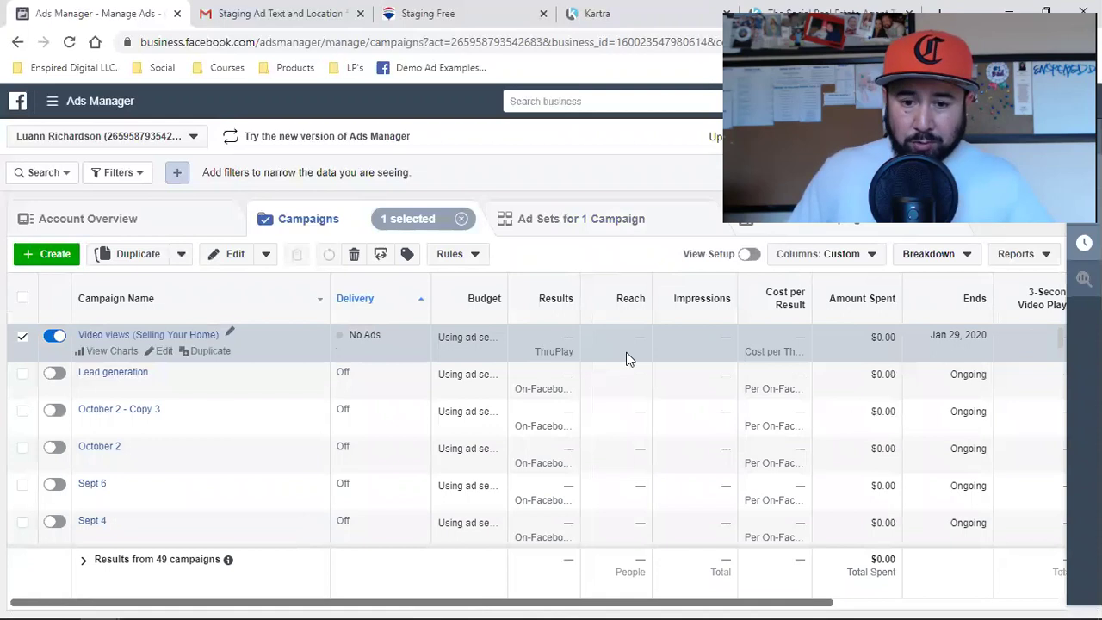